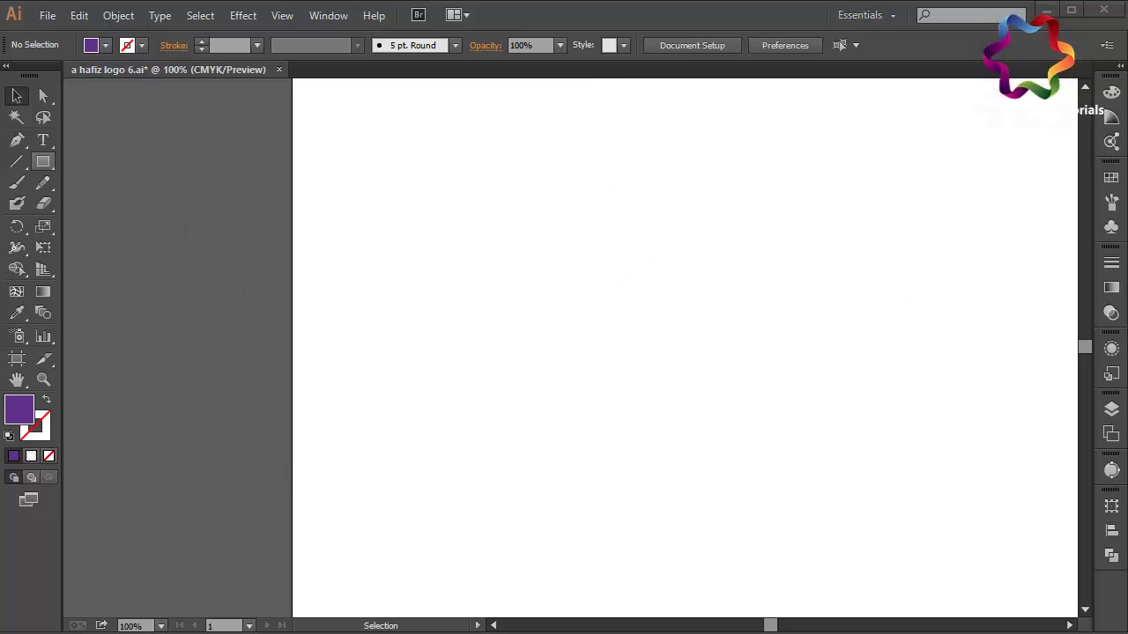
Draw a purple circle on the artboard with the Ellipse tool and deselect it
{"action": "left_click_drag", "start_coordinate": [44, 162], "coordinate": [101, 203]}
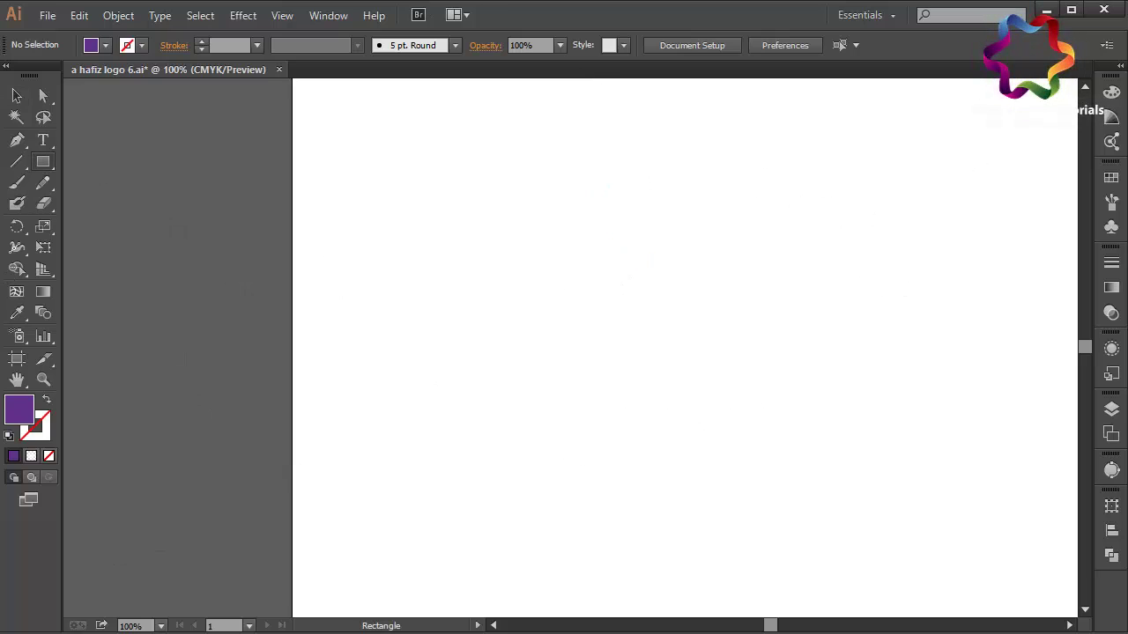
{"action": "left_click_drag", "start_coordinate": [424, 204], "coordinate": [638, 417]}
{"action": "key", "text": "v"}
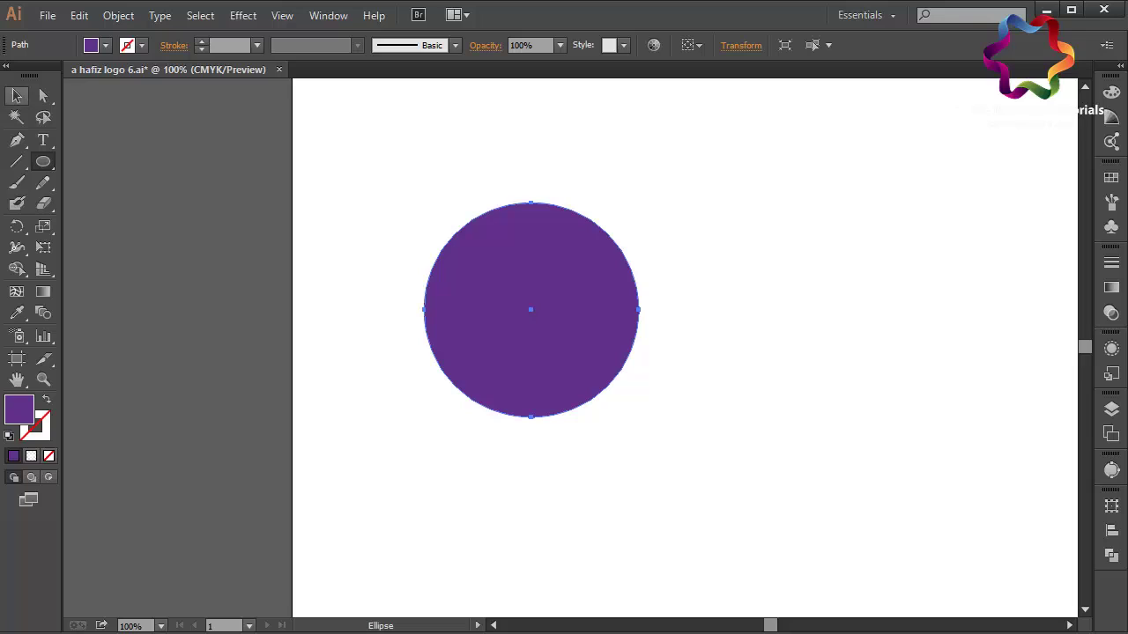
{"action": "key", "text": "ctrl+shift+a"}
Draw a closed bulge shape over the circle's upper-left edge with the Pen tool
{"action": "key", "text": "p"}
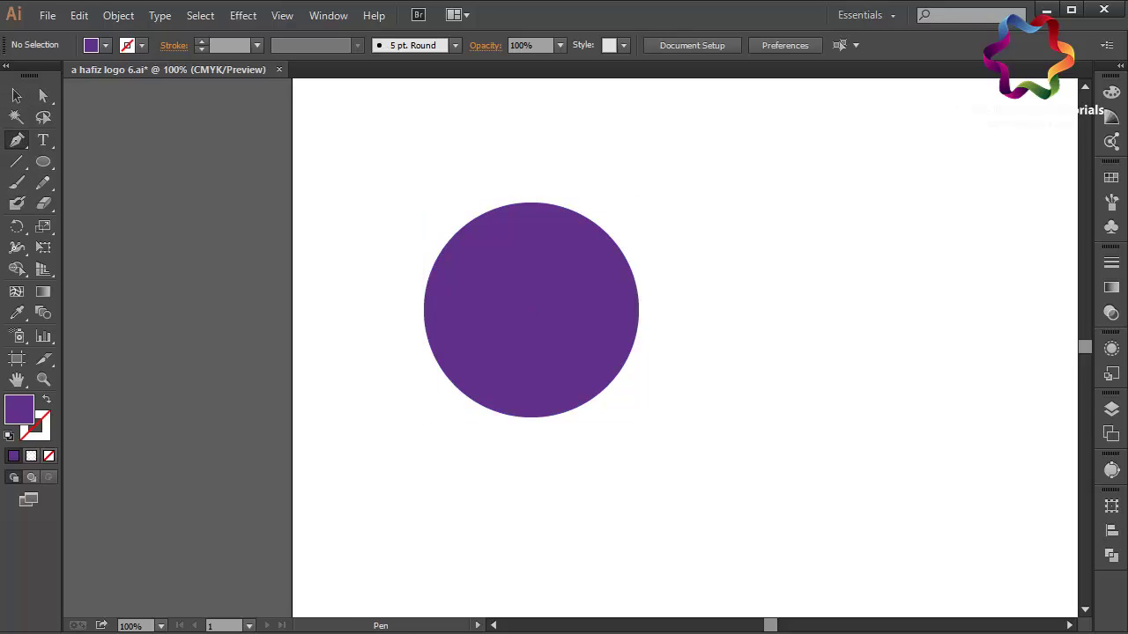
{"action": "left_click", "coordinate": [507, 245]}
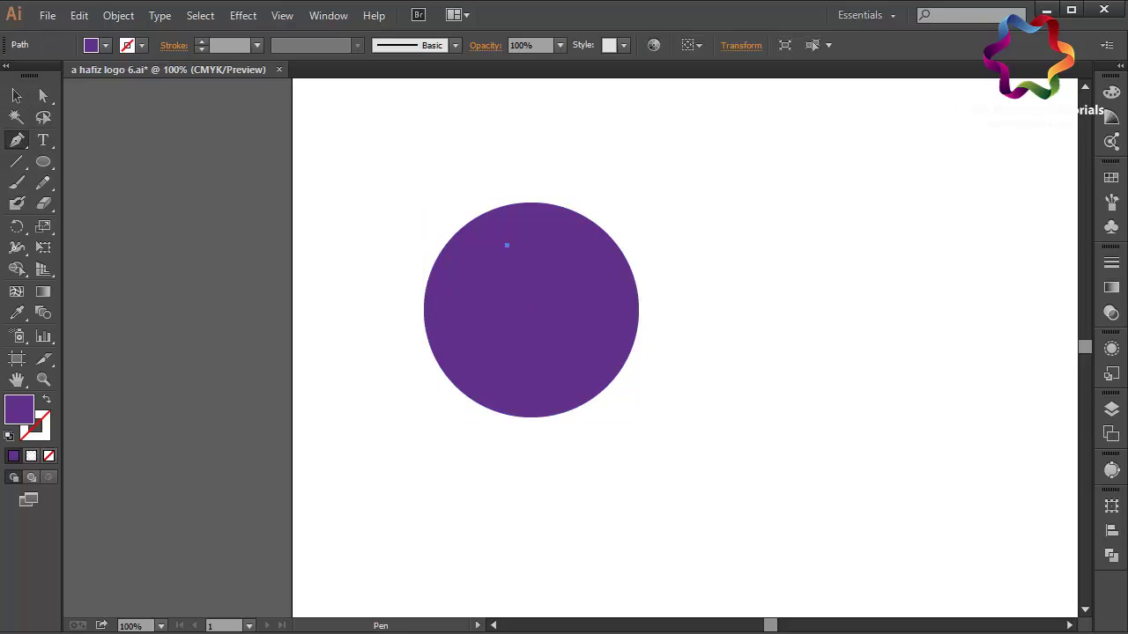
{"action": "left_click_drag", "start_coordinate": [425, 332], "coordinate": [429, 381]}
{"action": "left_click_drag", "start_coordinate": [406, 273], "coordinate": [429, 258]}
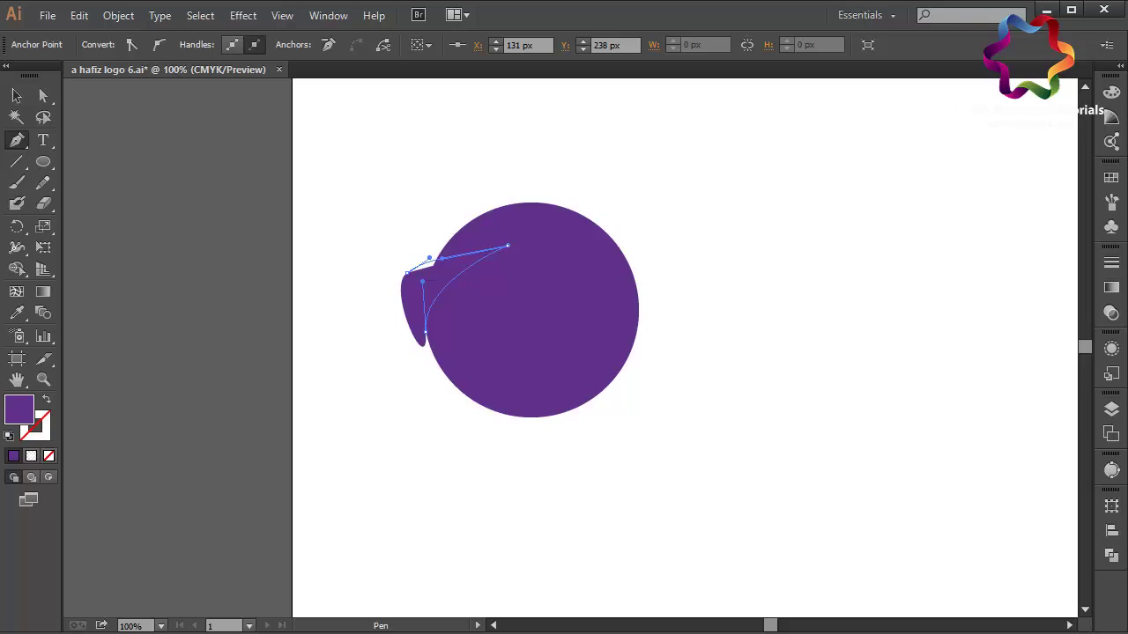
{"action": "left_click_drag", "start_coordinate": [506, 245], "coordinate": [534, 254]}
Draw a curved swoosh path across the circle's lower right
{"action": "left_click", "coordinate": [478, 326]}
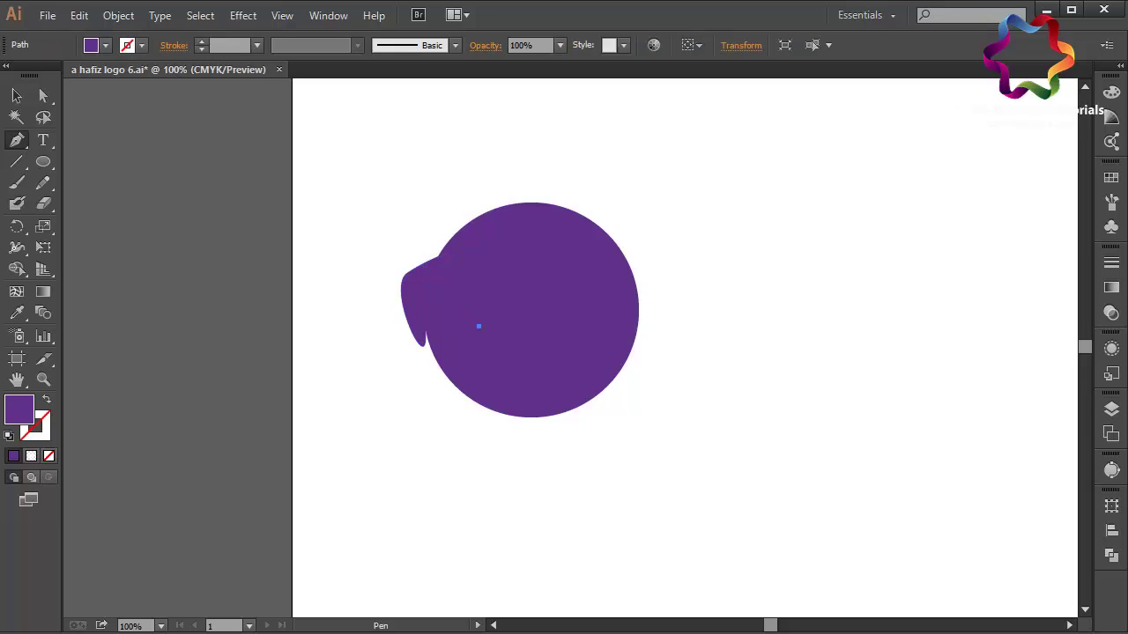
{"action": "left_click_drag", "start_coordinate": [638, 317], "coordinate": [715, 369]}
{"action": "key", "text": "ctrl+z"}
{"action": "left_click_drag", "start_coordinate": [601, 300], "coordinate": [659, 309]}
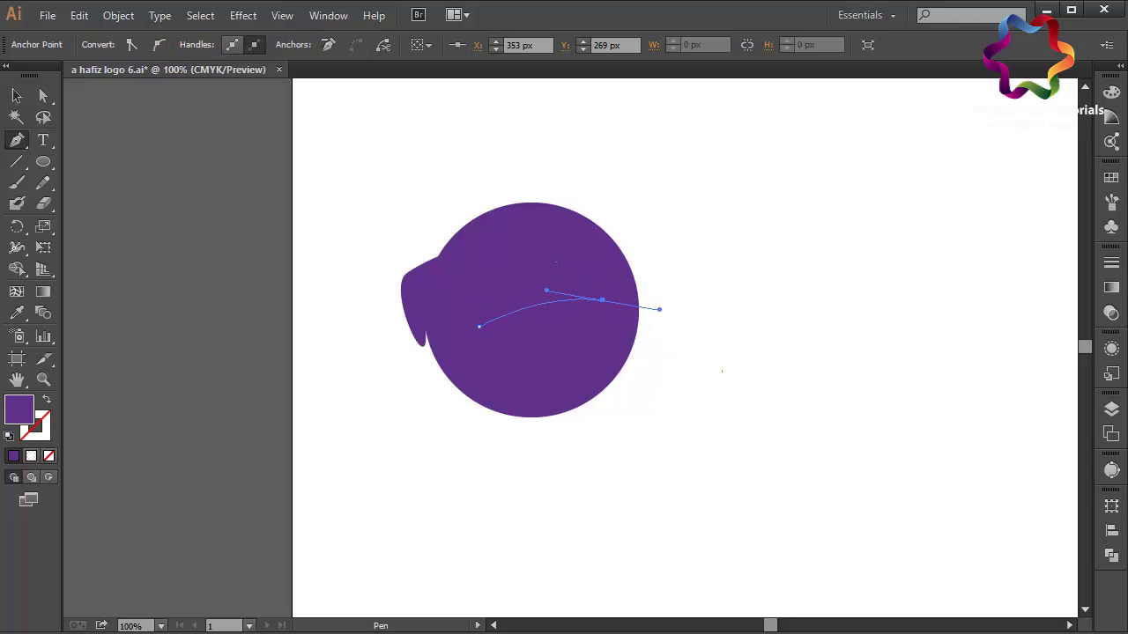
{"action": "left_click", "coordinate": [633, 367]}
{"action": "left_click", "coordinate": [584, 406]}
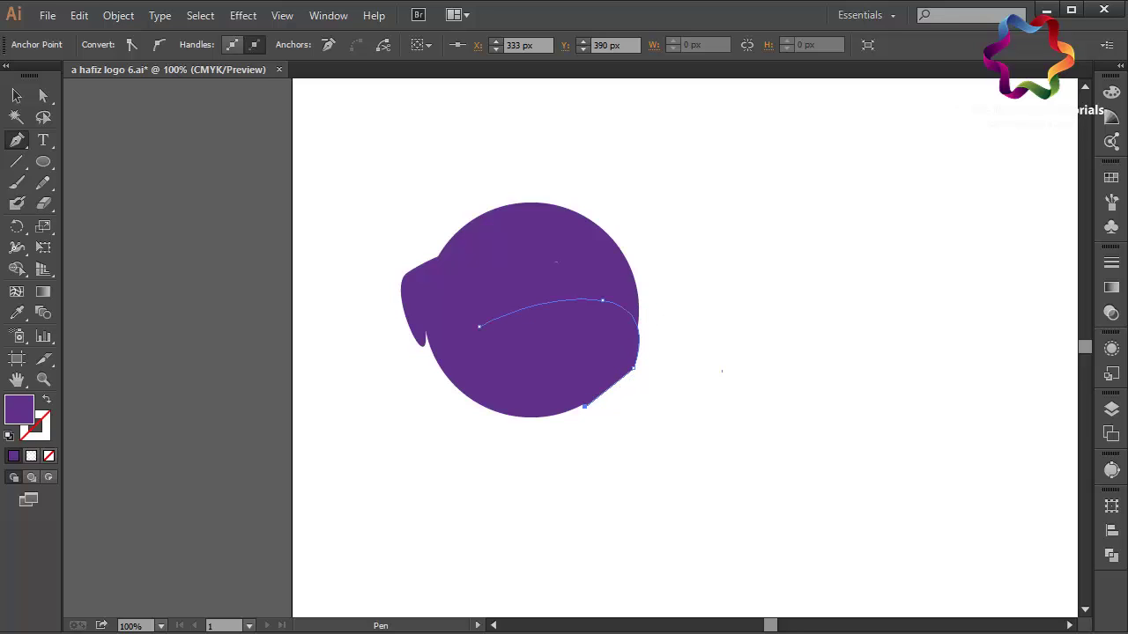
{"action": "mouse_move", "coordinate": [545, 337]}
{"action": "left_mouse_down"}
{"action": "mouse_move", "coordinate": [453, 349]}
{"action": "mouse_move", "coordinate": [546, 289]}
{"action": "left_mouse_up"}
Move the swoosh's anchors and handles into a wider arched crescent across the lower right
{"action": "key", "text": "a"}
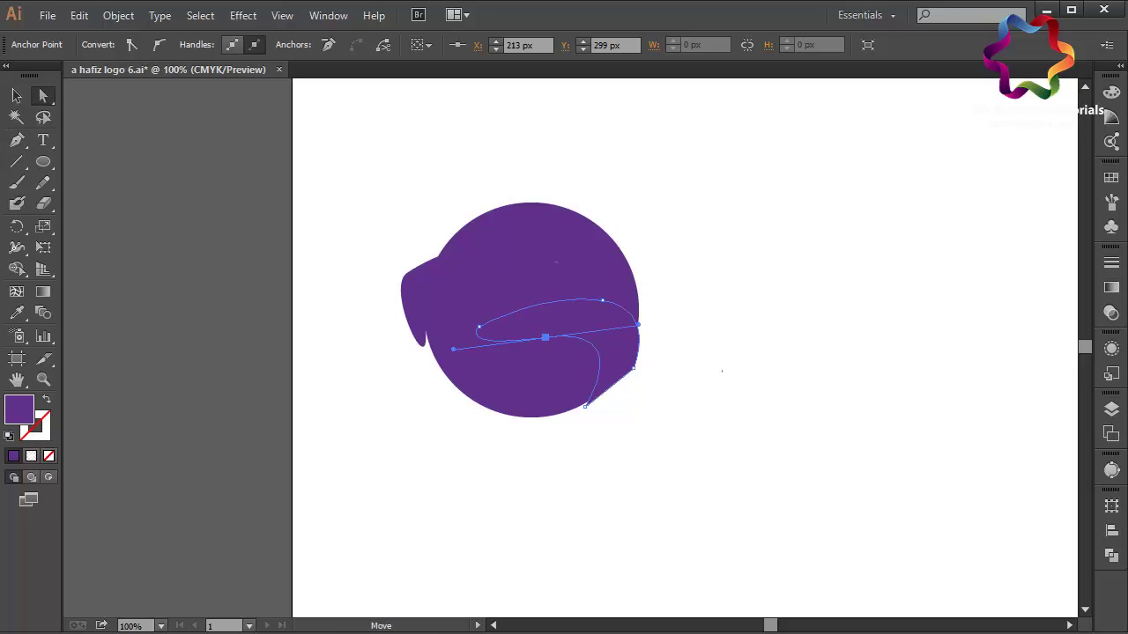
{"action": "left_click_drag", "start_coordinate": [545, 336], "coordinate": [562, 321]}
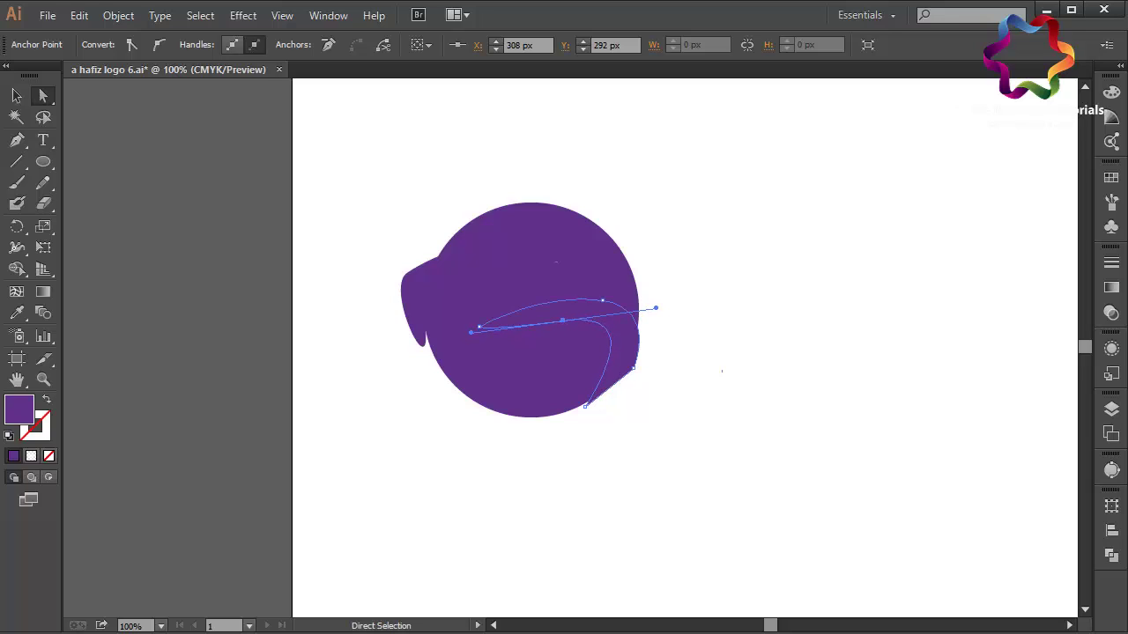
{"action": "left_click_drag", "start_coordinate": [471, 332], "coordinate": [503, 322]}
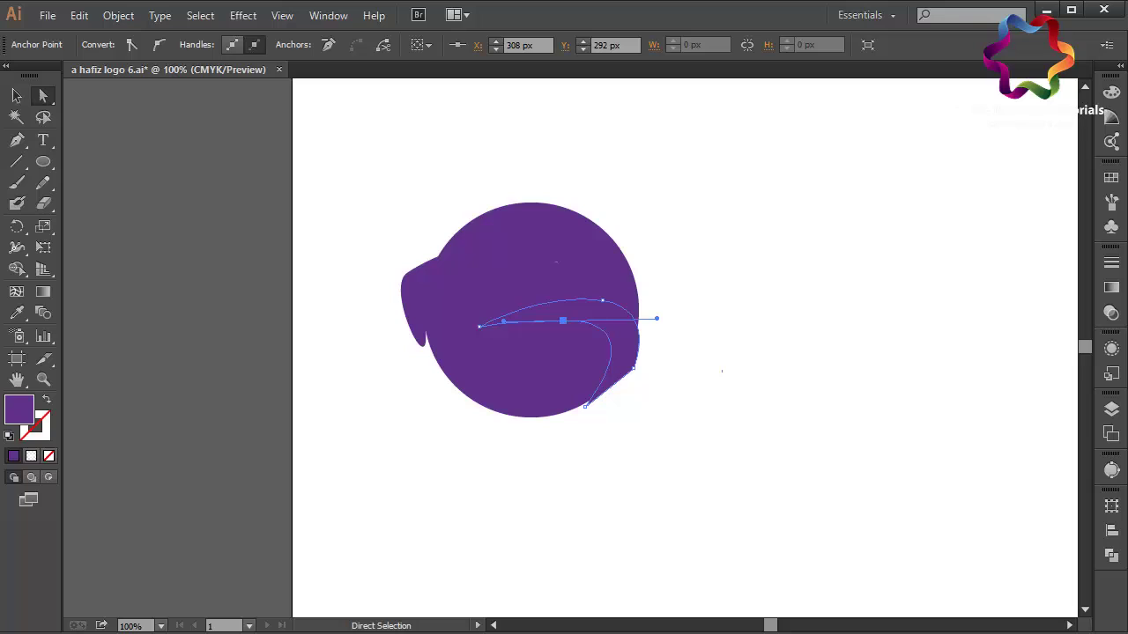
{"action": "left_click_drag", "start_coordinate": [563, 321], "coordinate": [560, 328]}
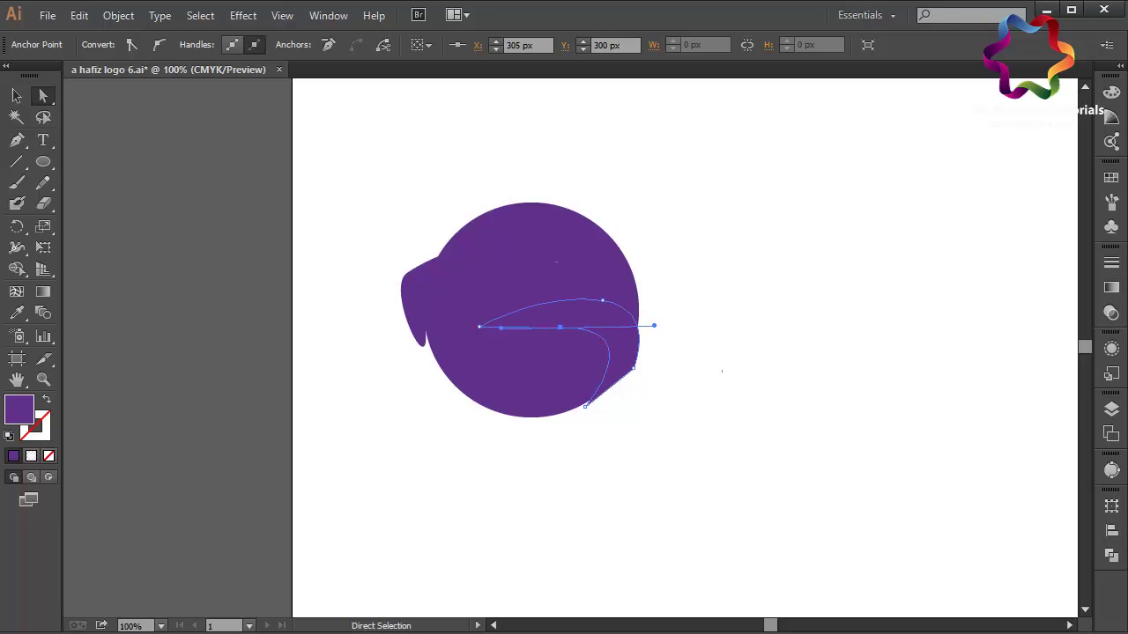
{"action": "left_click_drag", "start_coordinate": [654, 326], "coordinate": [626, 355]}
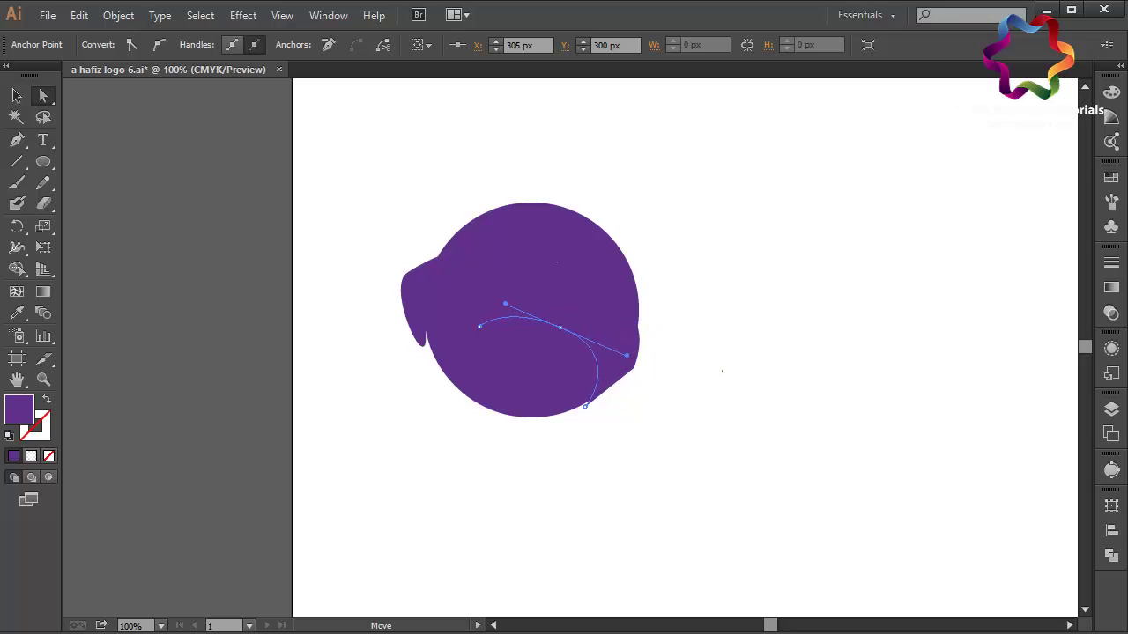
{"action": "left_click_drag", "start_coordinate": [504, 304], "coordinate": [531, 310]}
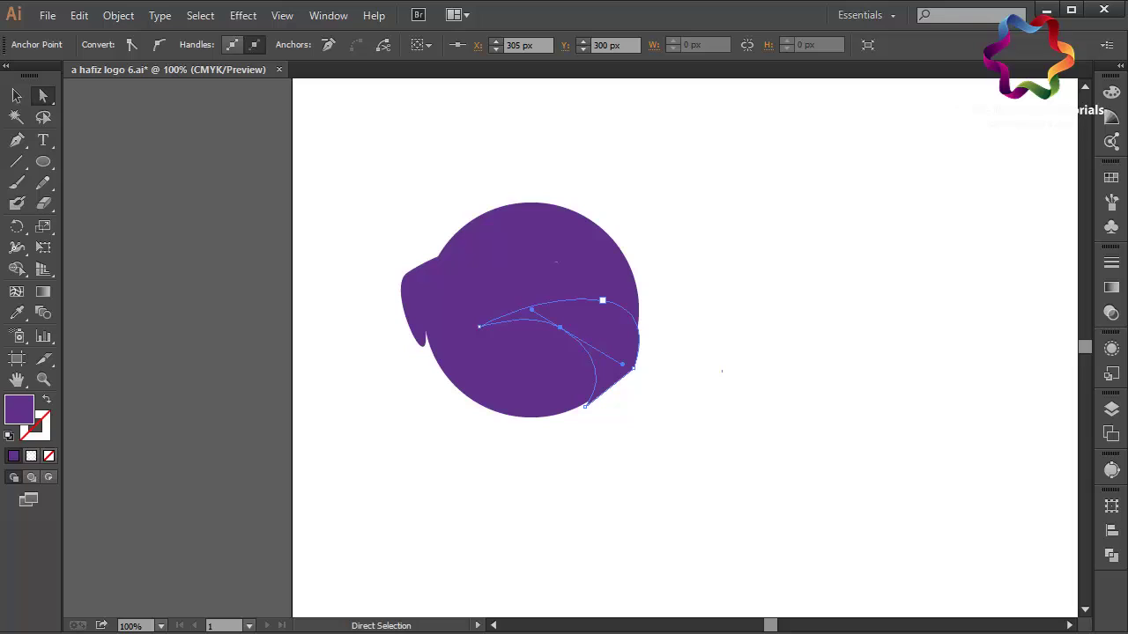
{"action": "left_click", "coordinate": [602, 301]}
{"action": "left_click_drag", "start_coordinate": [602, 301], "coordinate": [590, 295]}
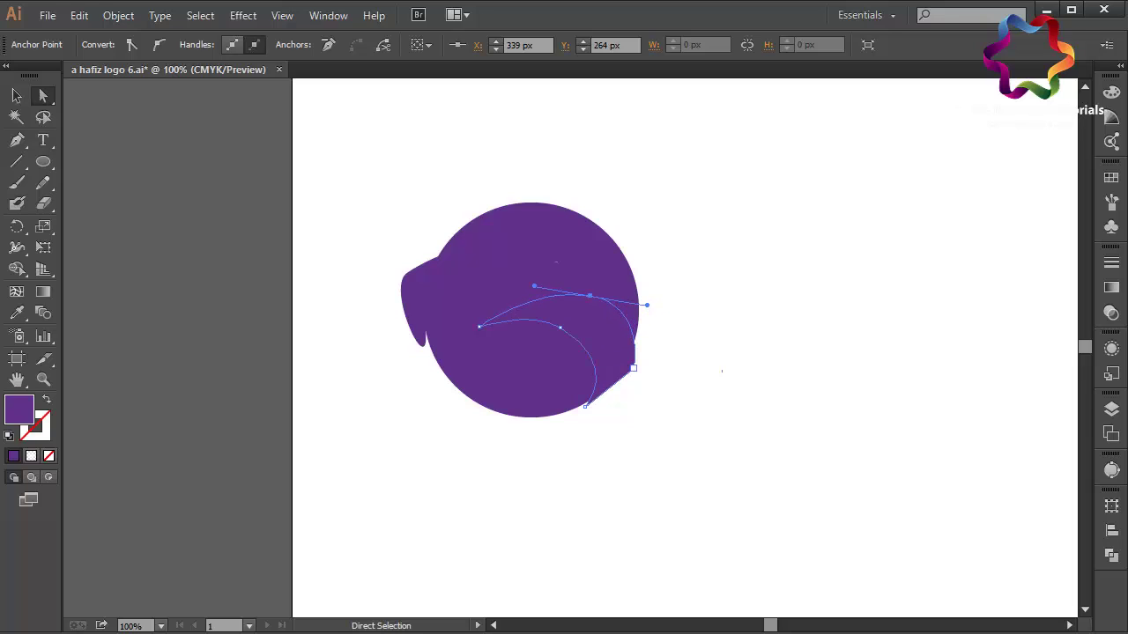
{"action": "left_click_drag", "start_coordinate": [647, 304], "coordinate": [668, 306]}
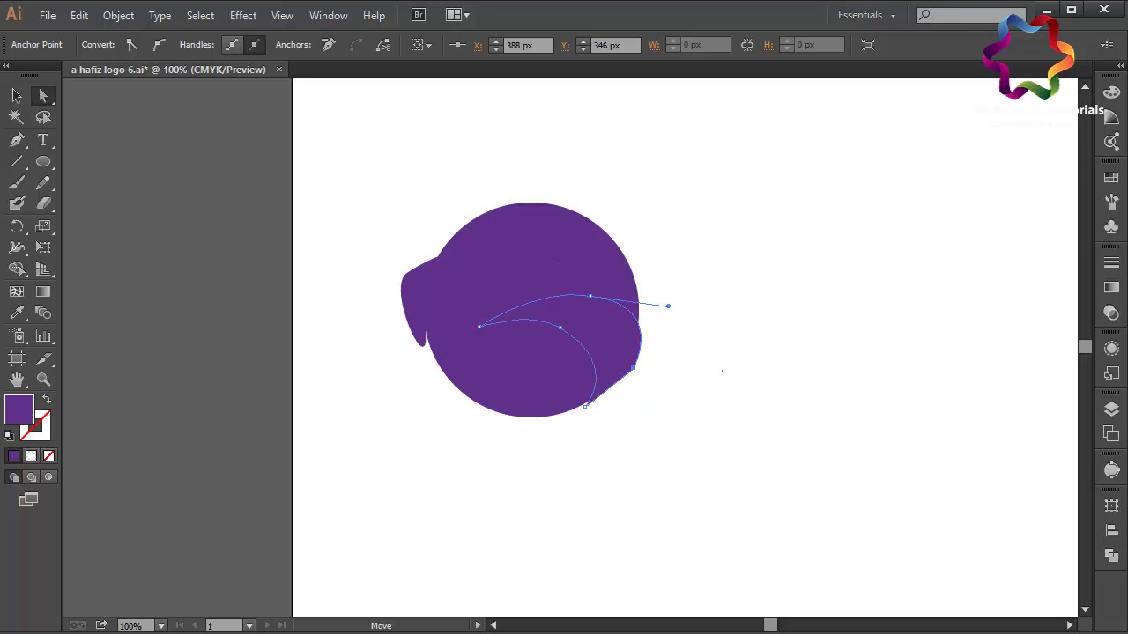
Subtract the bulge and swoosh from the circle with Pathfinder Minus Front, then move the swirl down-left
{"action": "key", "text": "v"}
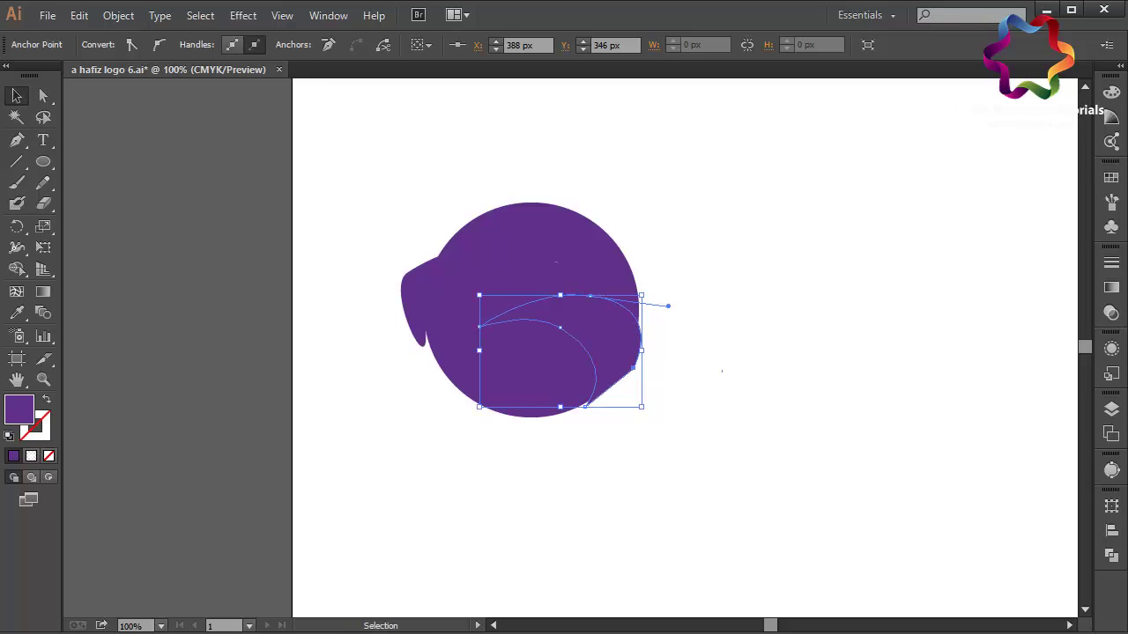
{"action": "key", "text": "ctrl+a"}
{"action": "left_click", "coordinate": [1111, 530]}
{"action": "key", "text": "ctrl+shift+F9"}
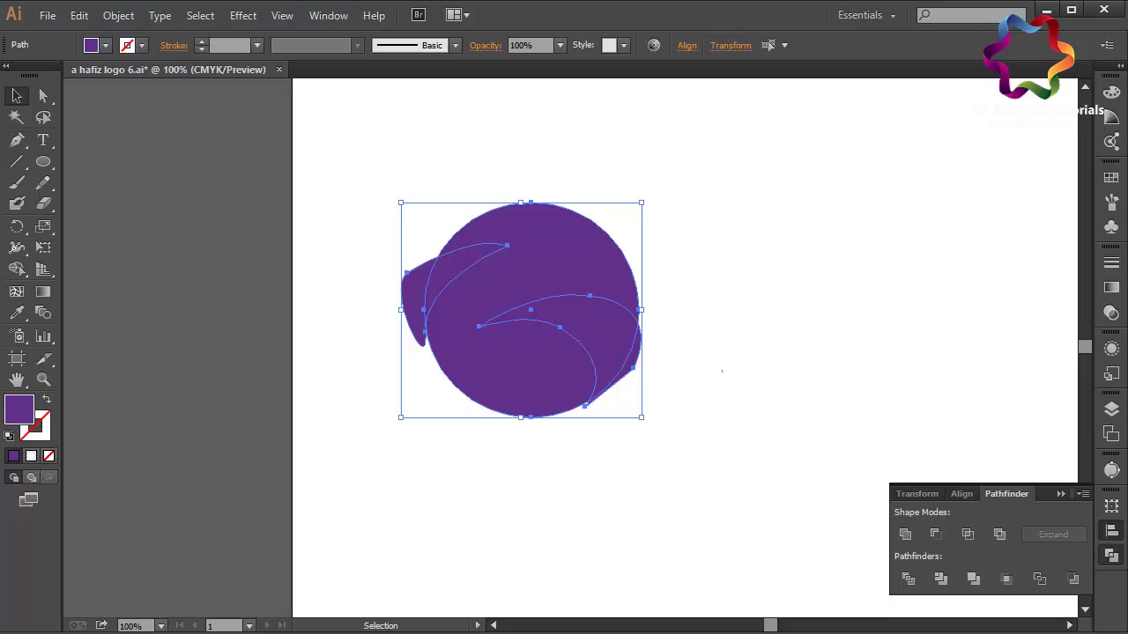
{"action": "left_click", "coordinate": [935, 534]}
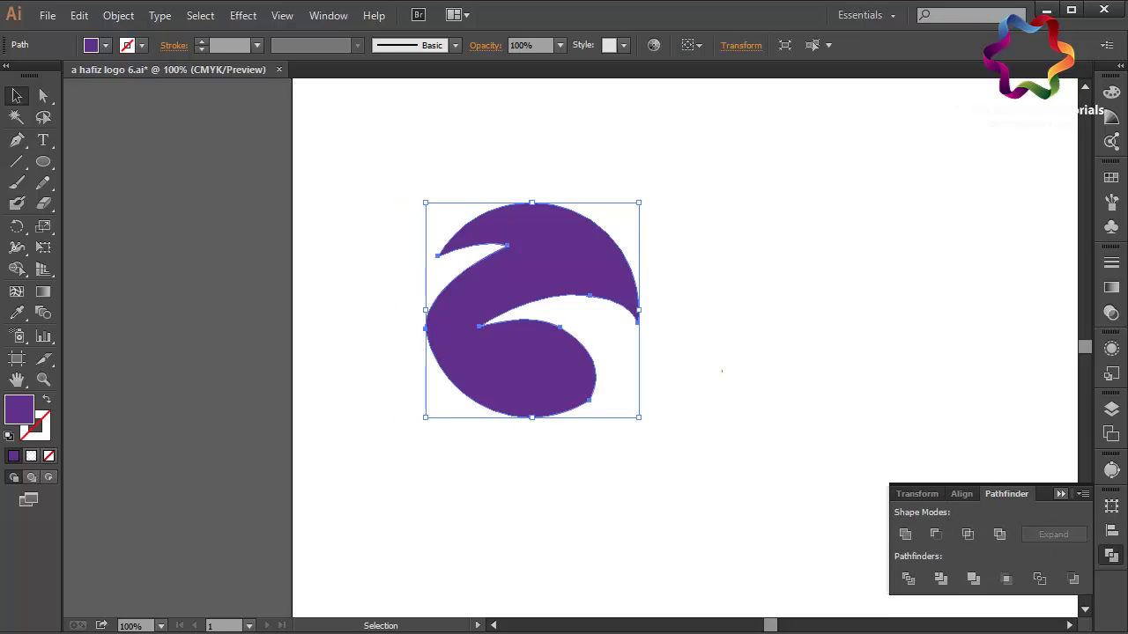
{"action": "left_click", "coordinate": [1060, 494]}
{"action": "key", "text": "ctrl+shift+a"}
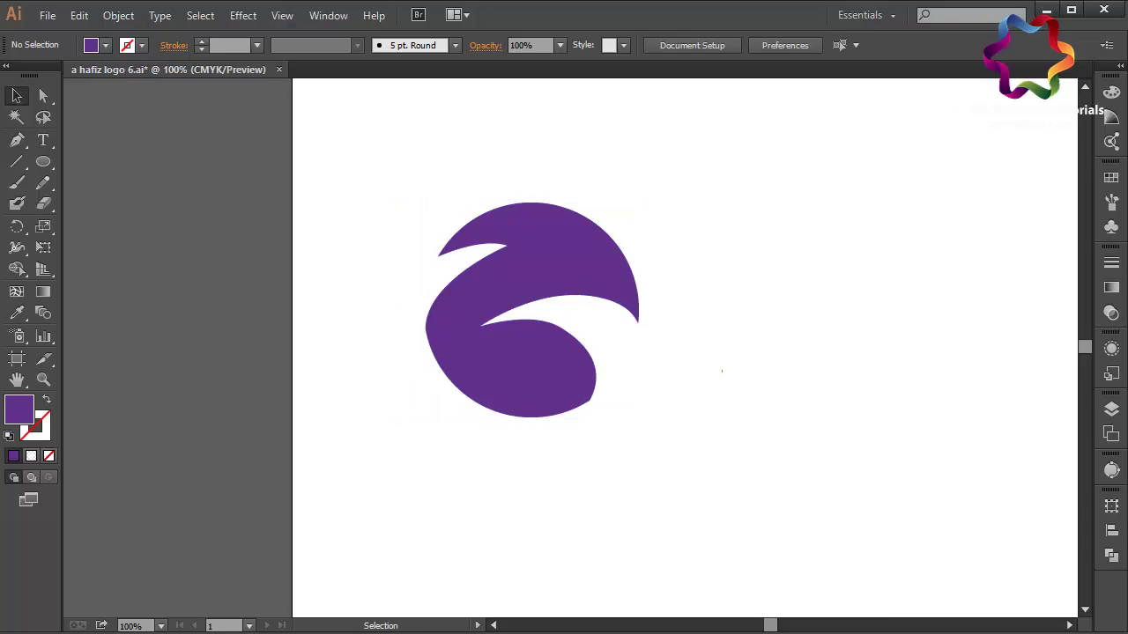
{"action": "left_click_drag", "start_coordinate": [529, 371], "coordinate": [513, 465]}
{"action": "key", "text": "ctrl+shift+a"}
Draw a curved purple leaf shape above the fruit with the Pen tool
{"action": "key", "text": "p"}
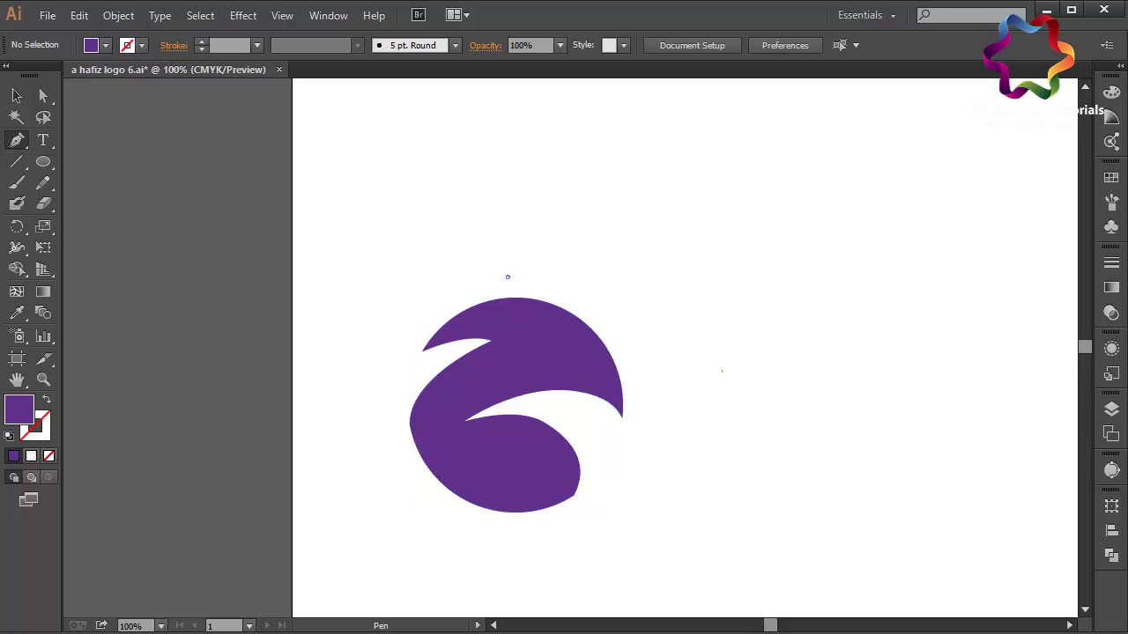
{"action": "left_click", "coordinate": [506, 276]}
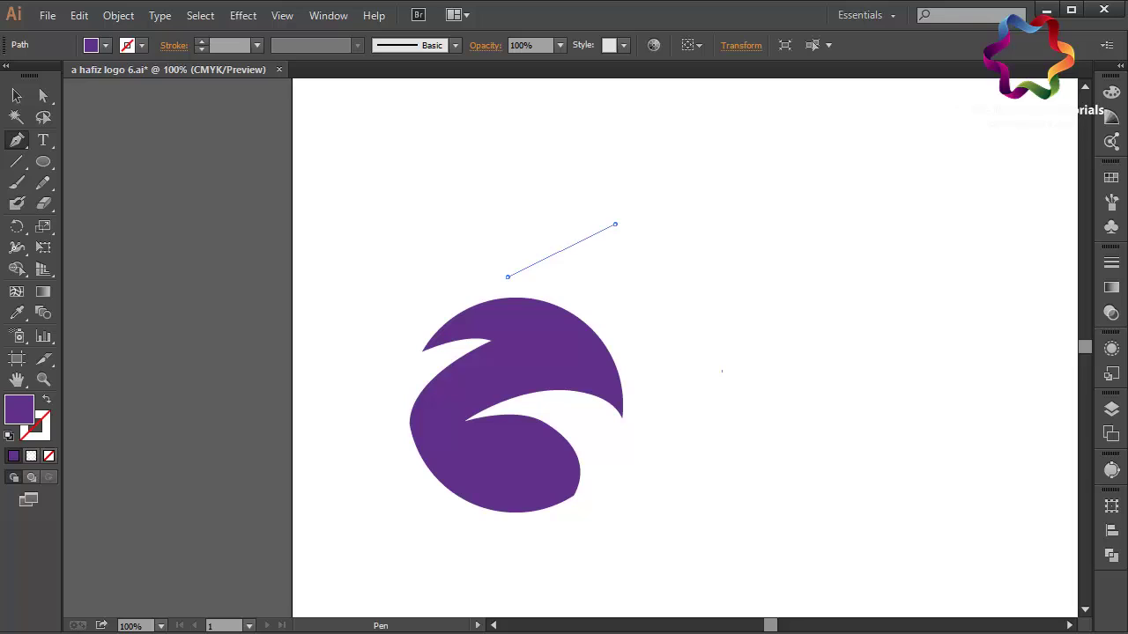
{"action": "left_click_drag", "start_coordinate": [614, 224], "coordinate": [707, 229]}
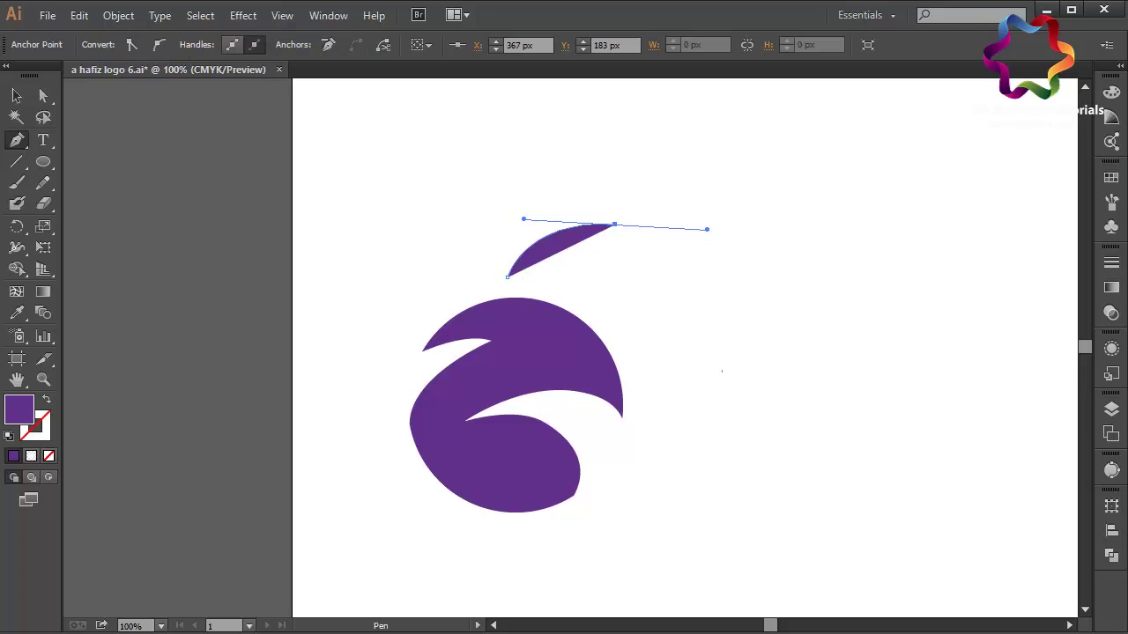
{"action": "left_click", "coordinate": [614, 224]}
{"action": "left_click_drag", "start_coordinate": [509, 291], "coordinate": [410, 307]}
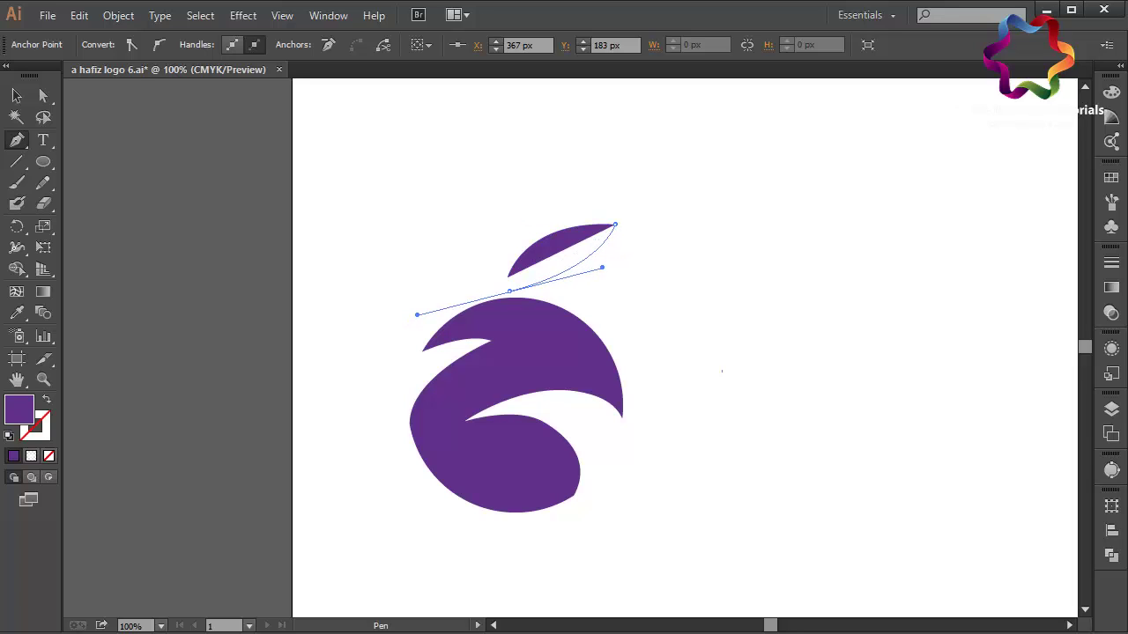
{"action": "left_click", "coordinate": [510, 291], "text": "alt"}
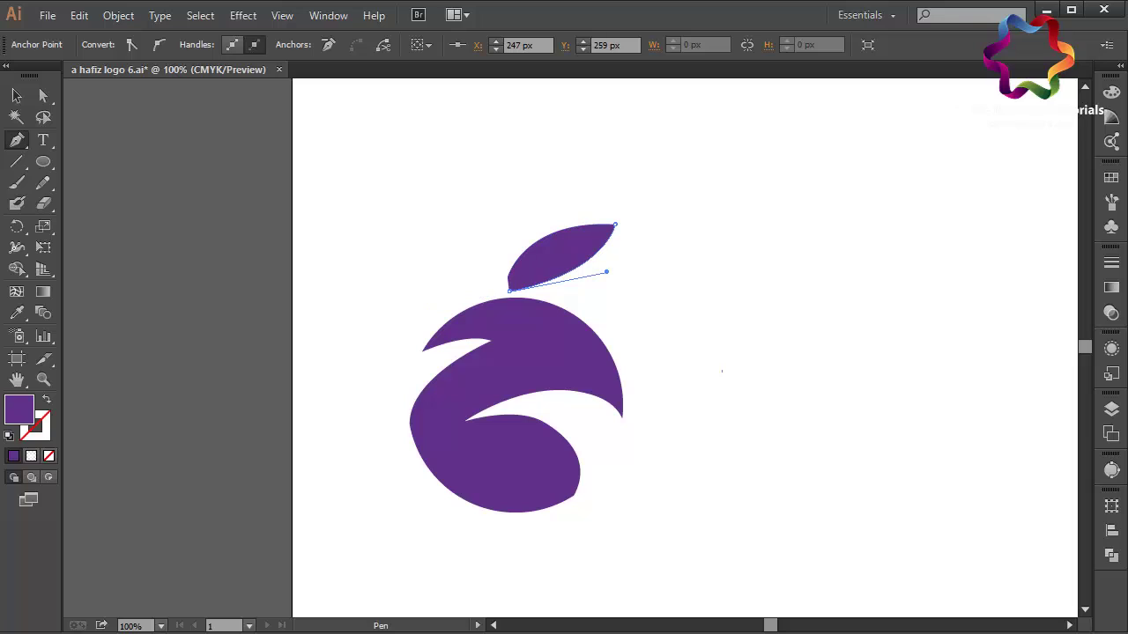
Cut a thin curved vein sliver through the leaf from its tip to its base
{"action": "left_click_drag", "start_coordinate": [614, 225], "coordinate": [666, 206]}
{"action": "left_click", "coordinate": [614, 224], "text": "alt"}
{"action": "left_click_drag", "start_coordinate": [615, 225], "coordinate": [524, 219]}
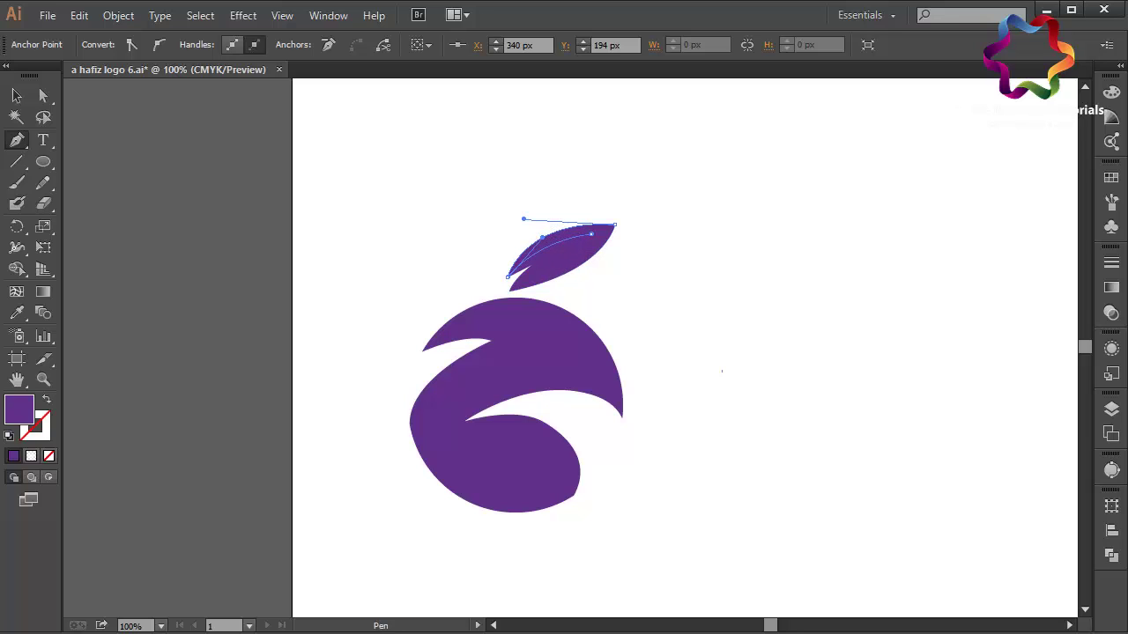
{"action": "left_click", "coordinate": [509, 291]}
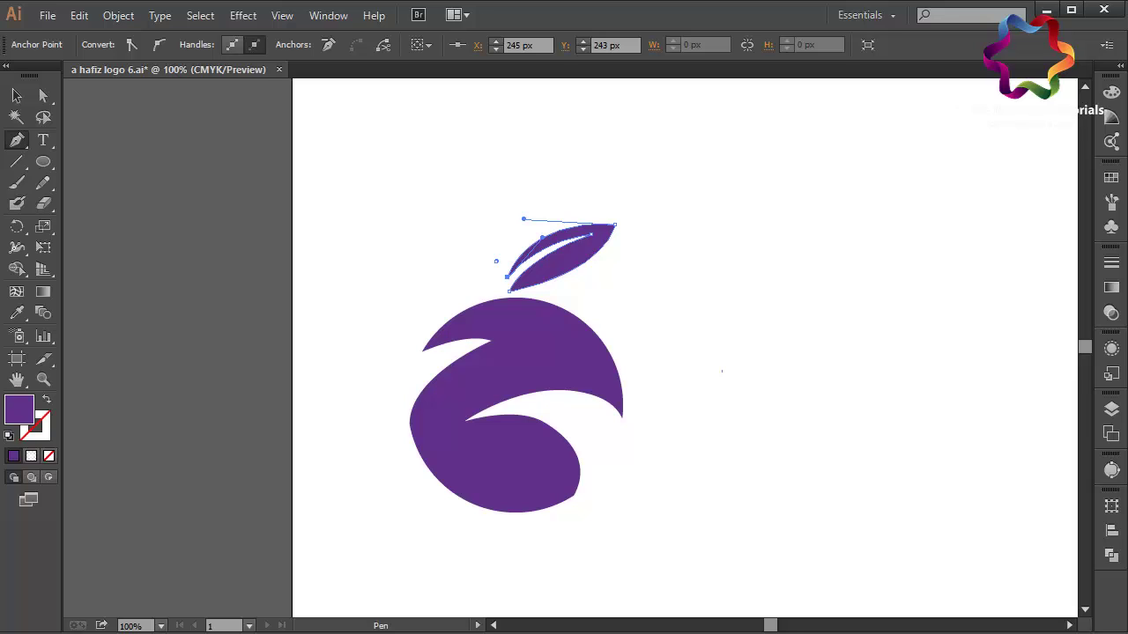
{"action": "left_click", "coordinate": [495, 261]}
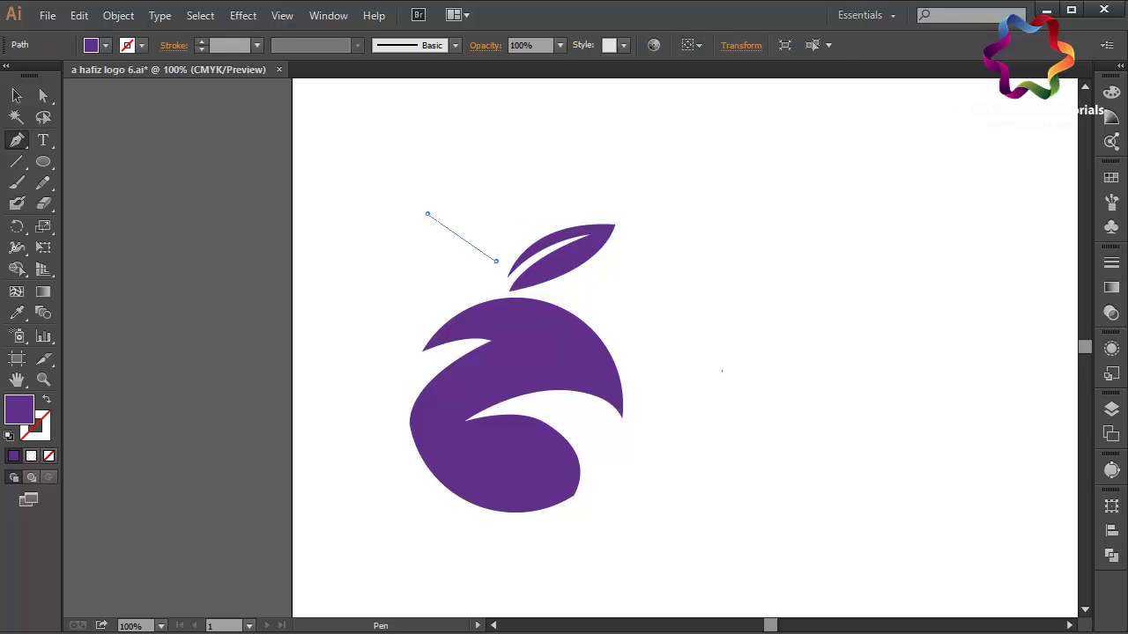
Draw a second curved leaf to the upper left of the first and close its outline
{"action": "left_click_drag", "start_coordinate": [428, 213], "coordinate": [375, 212]}
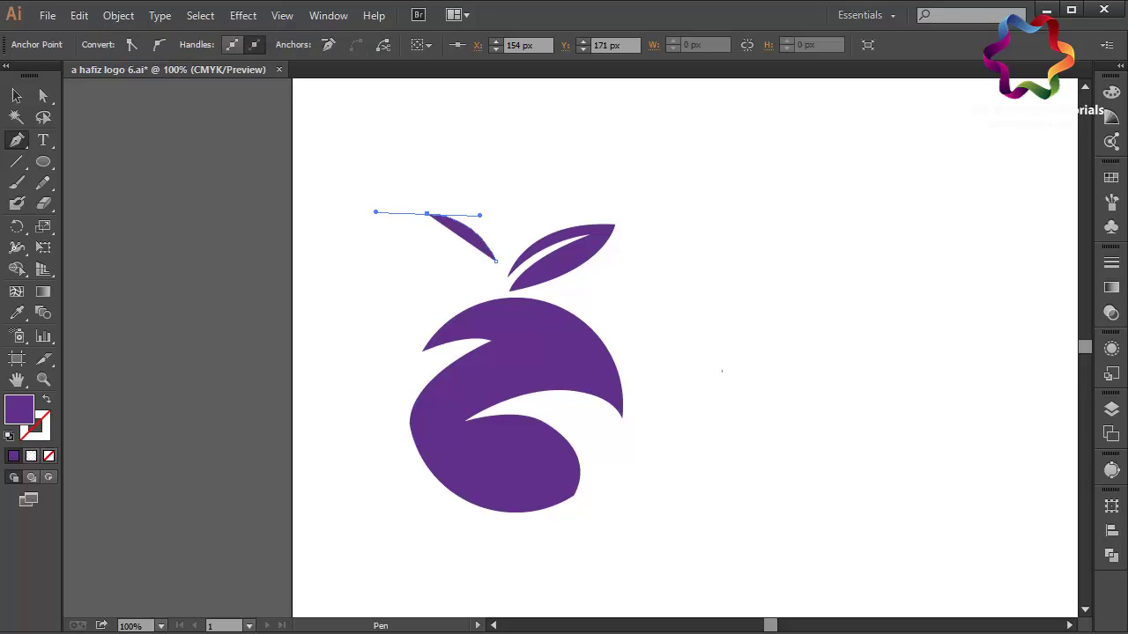
{"action": "left_click", "coordinate": [427, 213]}
{"action": "left_click_drag", "start_coordinate": [498, 283], "coordinate": [555, 293]}
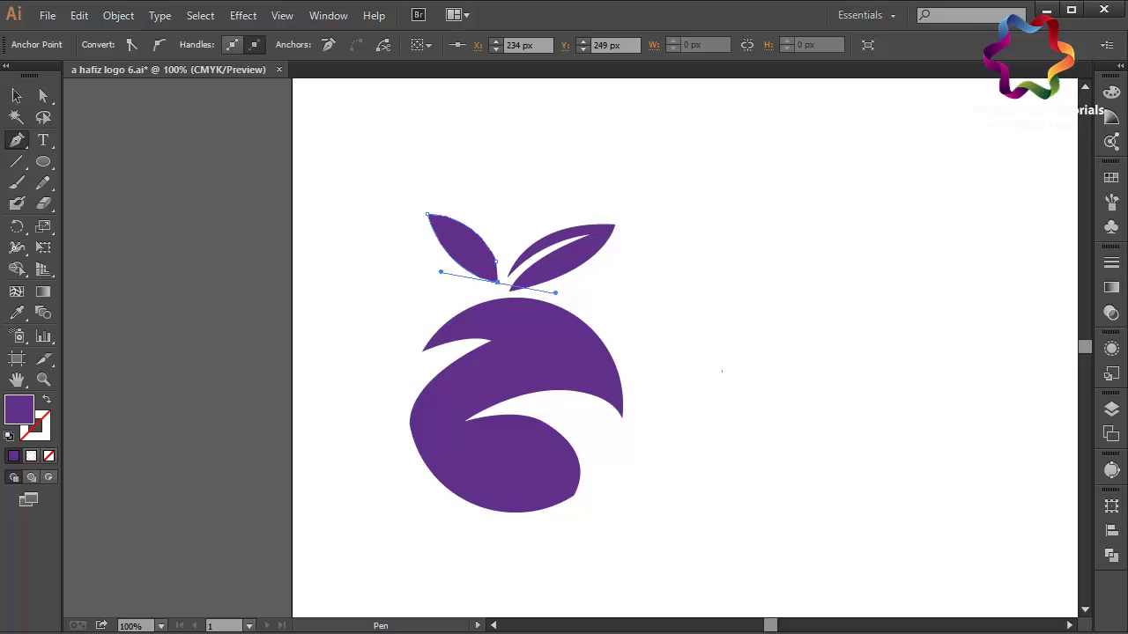
{"action": "left_click", "coordinate": [498, 283]}
{"action": "mouse_move", "coordinate": [428, 214]}
{"action": "left_mouse_down"}
{"action": "mouse_move", "coordinate": [408, 204]}
{"action": "mouse_move", "coordinate": [479, 215]}
{"action": "left_mouse_up"}
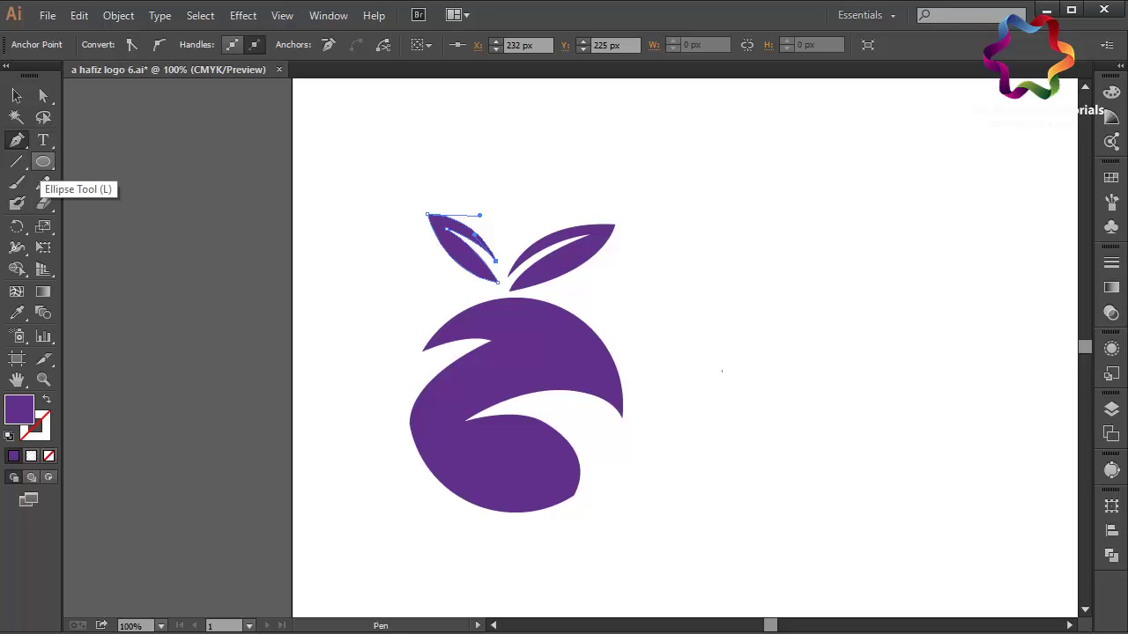
Zoom in and add purple seed dots of varying sizes along the white swoosh and beside the left edge
{"action": "left_click", "coordinate": [44, 162]}
{"action": "key", "text": "ctrl+equal"}
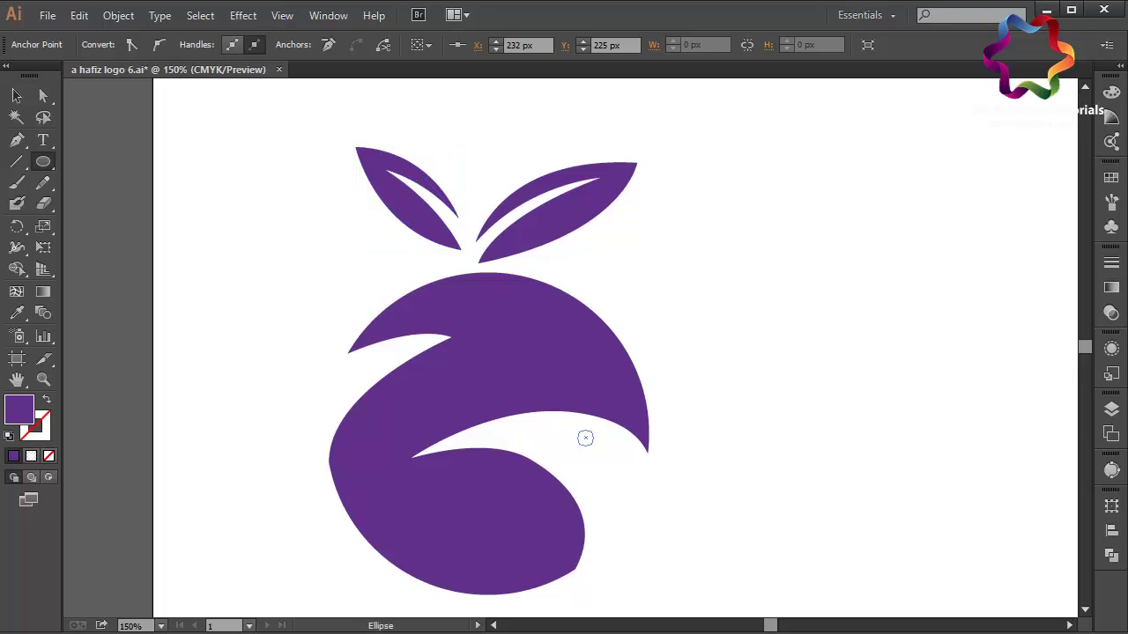
{"action": "left_click_drag", "start_coordinate": [578, 431], "coordinate": [629, 500]}
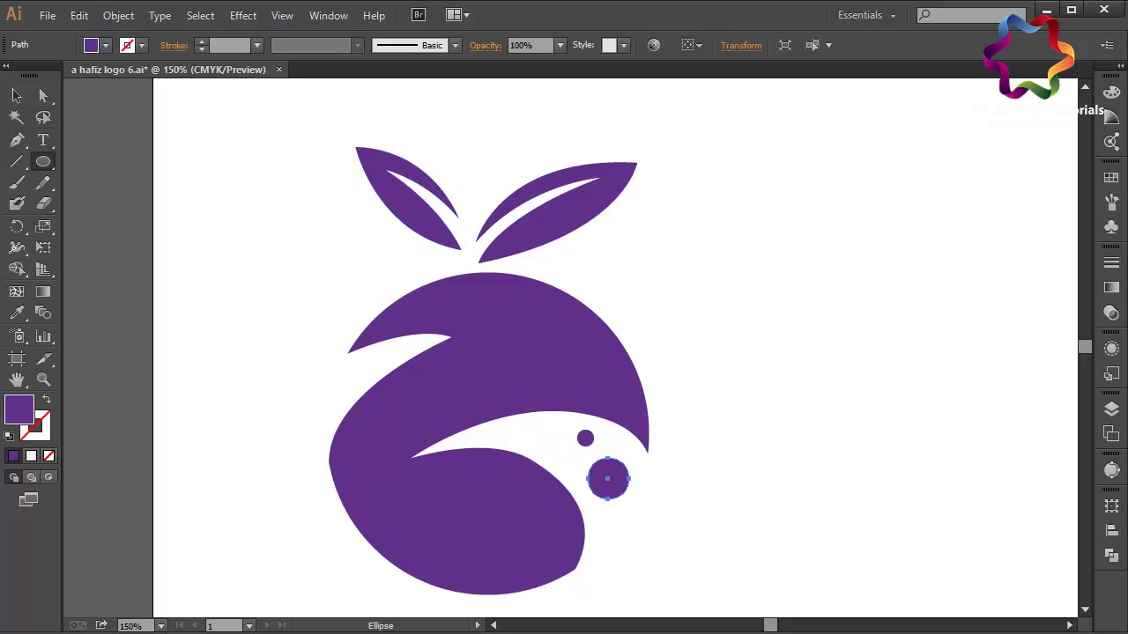
{"action": "mouse_move", "coordinate": [601, 430]}
{"action": "left_mouse_down"}
{"action": "mouse_move", "coordinate": [629, 458]}
{"action": "mouse_move", "coordinate": [617, 447]}
{"action": "left_mouse_up"}
{"action": "key", "text": "ctrl+z"}
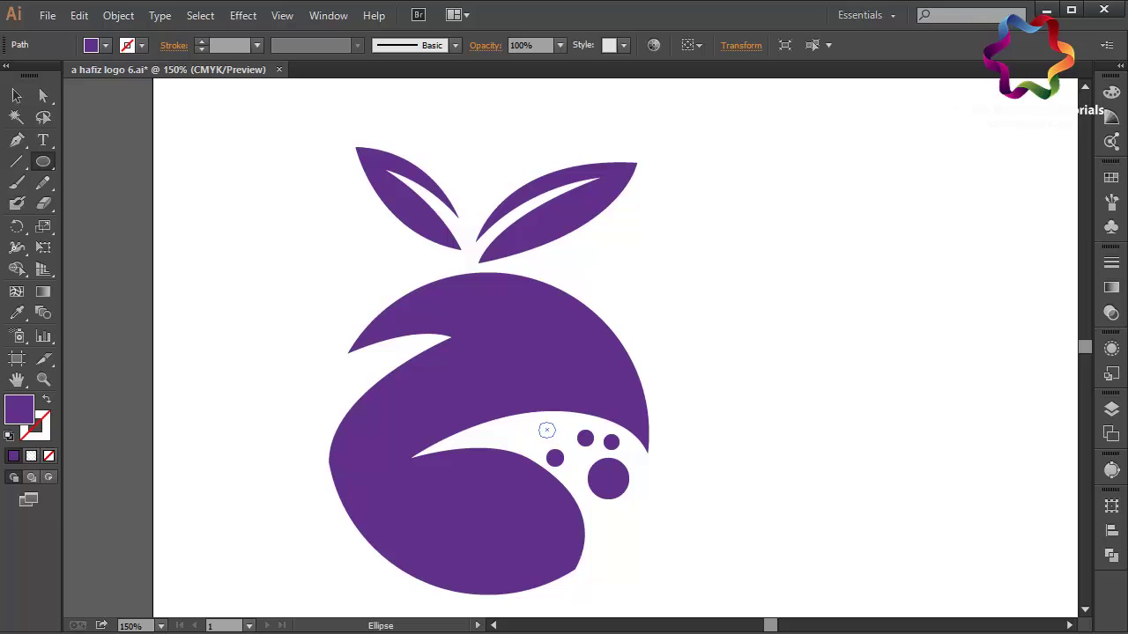
{"action": "left_click_drag", "start_coordinate": [534, 419], "coordinate": [551, 436]}
{"action": "key", "text": "ctrl+z"}
{"action": "mouse_move", "coordinate": [541, 418]}
{"action": "left_mouse_down"}
{"action": "mouse_move", "coordinate": [558, 435]}
{"action": "mouse_move", "coordinate": [491, 431]}
{"action": "left_mouse_up"}
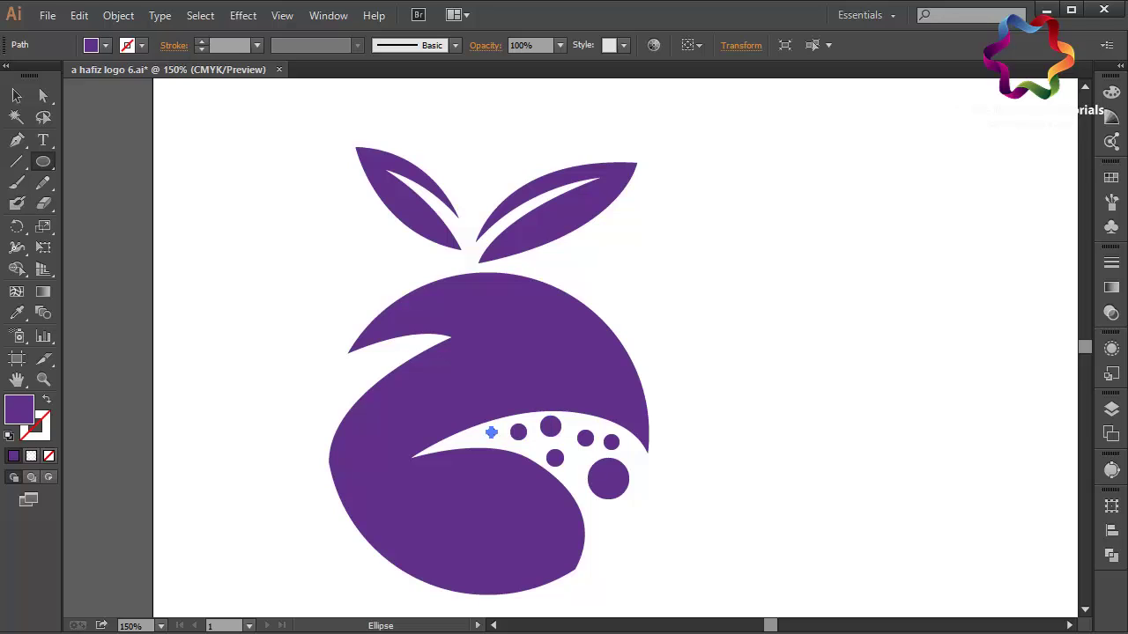
{"action": "left_click_drag", "start_coordinate": [576, 462], "coordinate": [577, 463]}
{"action": "left_click_drag", "start_coordinate": [598, 517], "coordinate": [625, 544]}
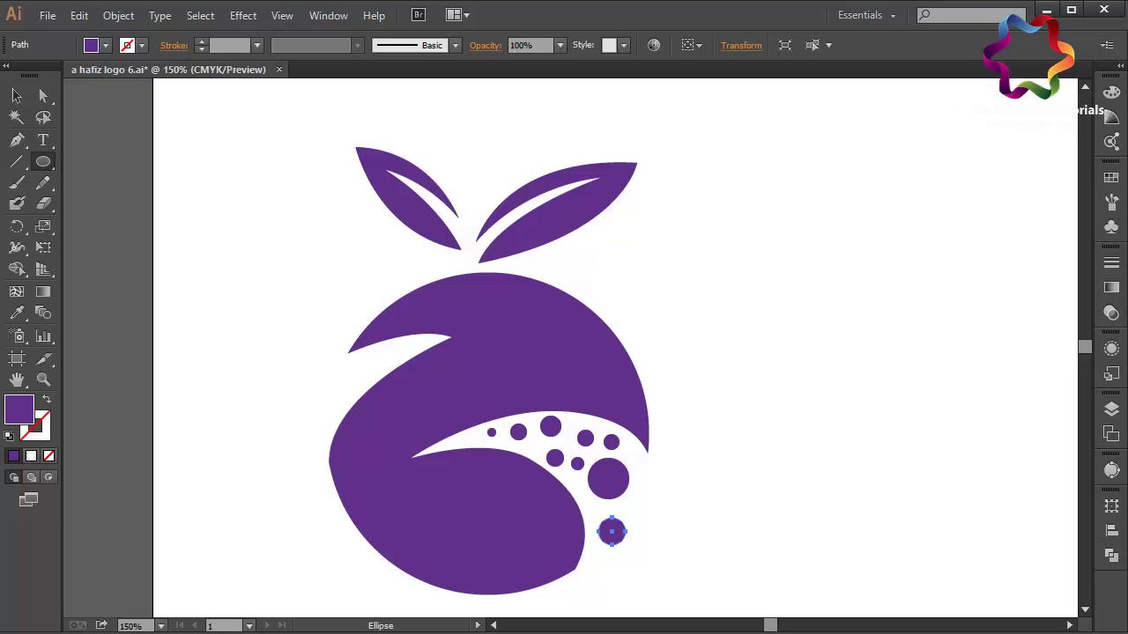
{"action": "left_click_drag", "start_coordinate": [632, 462], "coordinate": [647, 479]}
{"action": "mouse_move", "coordinate": [336, 369]}
{"action": "left_mouse_down"}
{"action": "mouse_move", "coordinate": [360, 393]}
{"action": "mouse_move", "coordinate": [366, 364]}
{"action": "mouse_move", "coordinate": [396, 362]}
{"action": "left_mouse_up"}
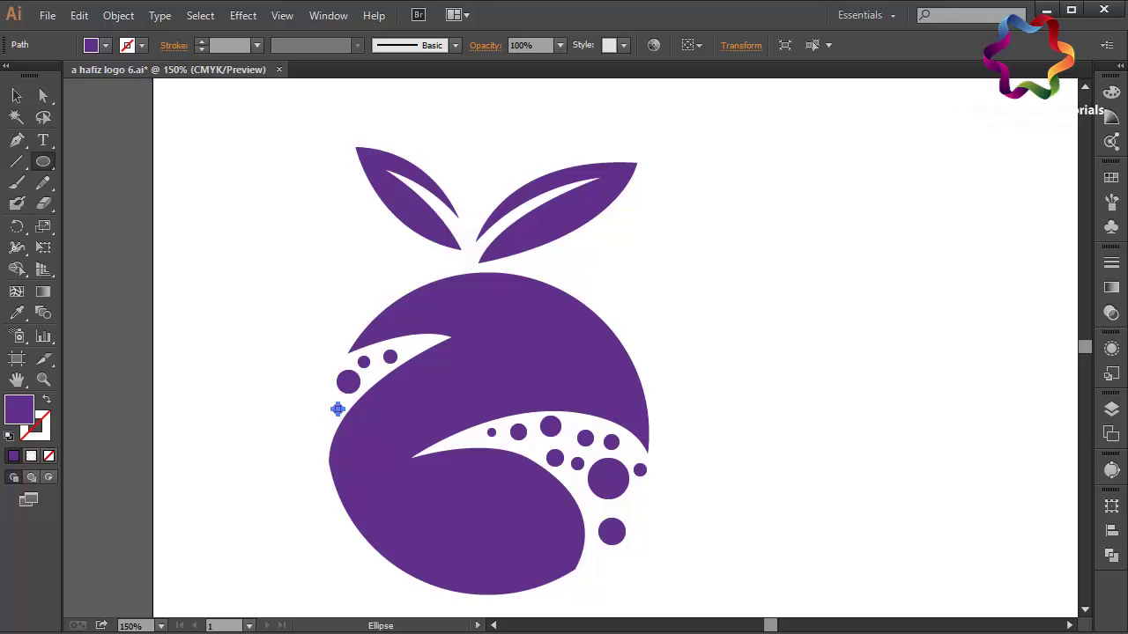
Trace a closed curved Pen shape over the fruit's lower inner lobe beside the seed dots
{"action": "key", "text": "v"}
{"action": "left_click", "coordinate": [17, 140]}
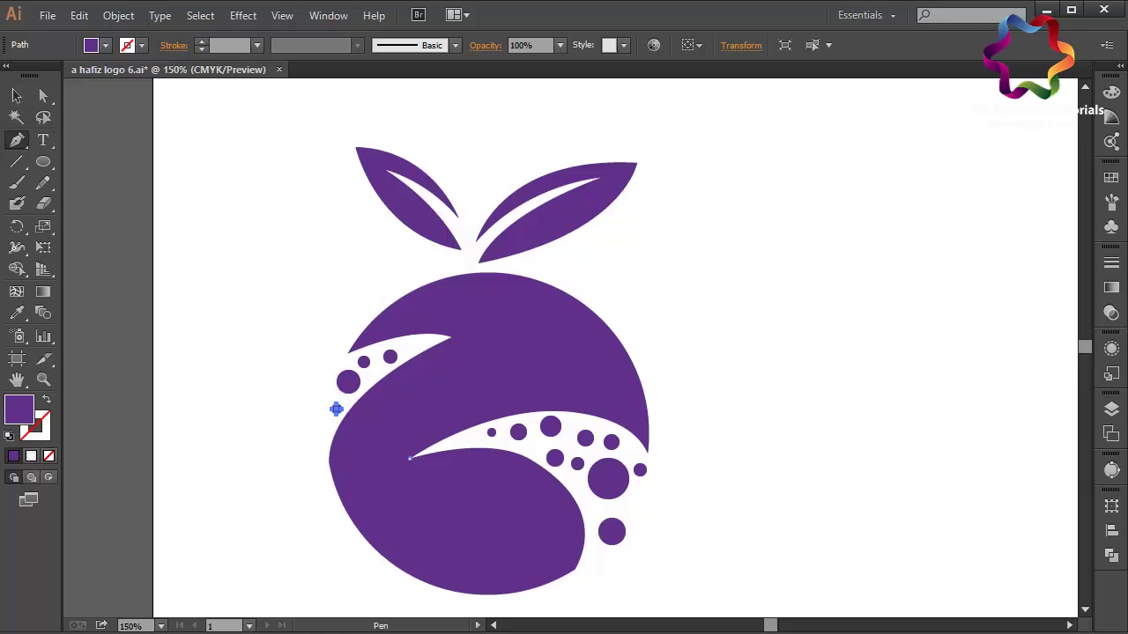
{"action": "left_click", "coordinate": [410, 458]}
{"action": "left_click_drag", "start_coordinate": [563, 480], "coordinate": [623, 539]}
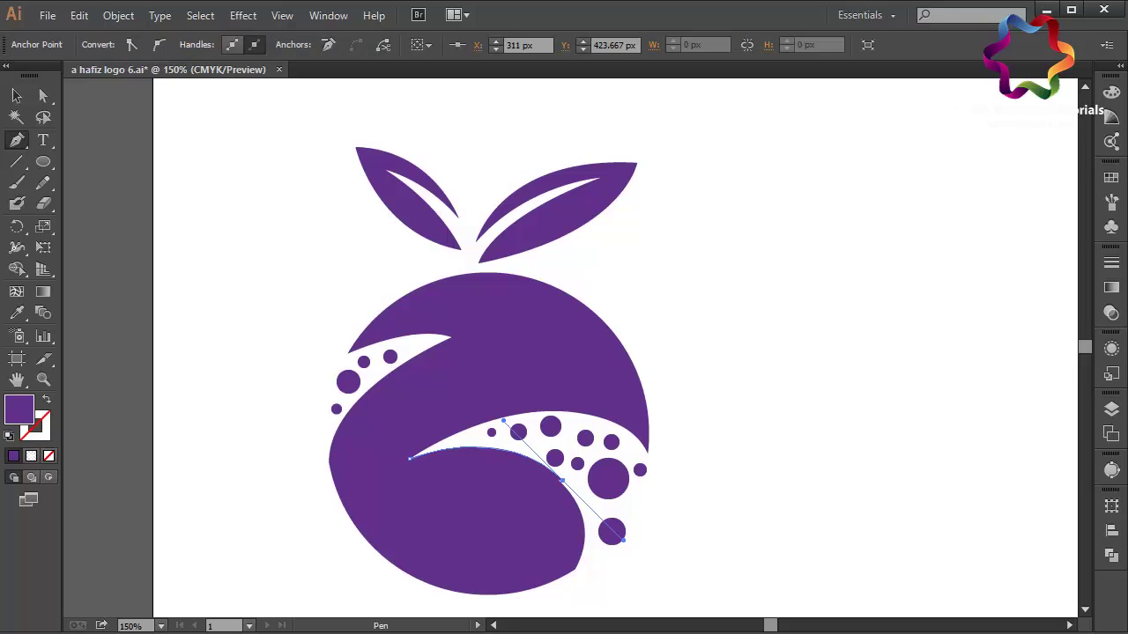
{"action": "left_click", "coordinate": [572, 568]}
{"action": "key", "text": "ctrl+z"}
{"action": "left_click_drag", "start_coordinate": [562, 576], "coordinate": [544, 585]}
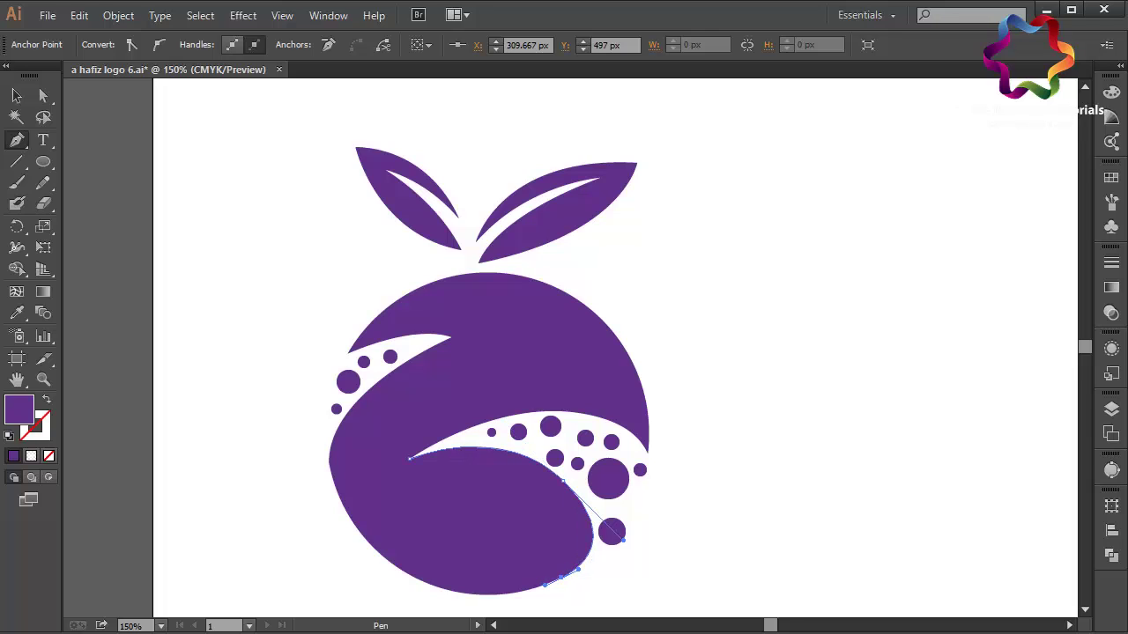
{"action": "left_click", "coordinate": [561, 577]}
{"action": "left_click_drag", "start_coordinate": [549, 493], "coordinate": [509, 451]}
{"action": "left_click", "coordinate": [410, 458]}
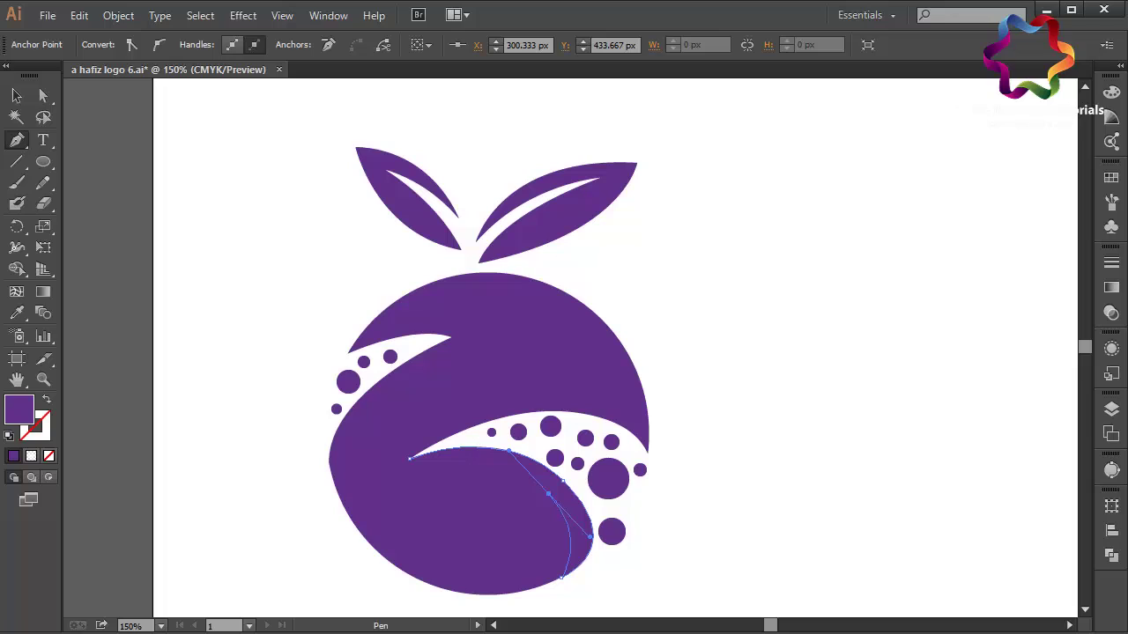
{"action": "left_click_drag", "start_coordinate": [410, 458], "coordinate": [447, 452]}
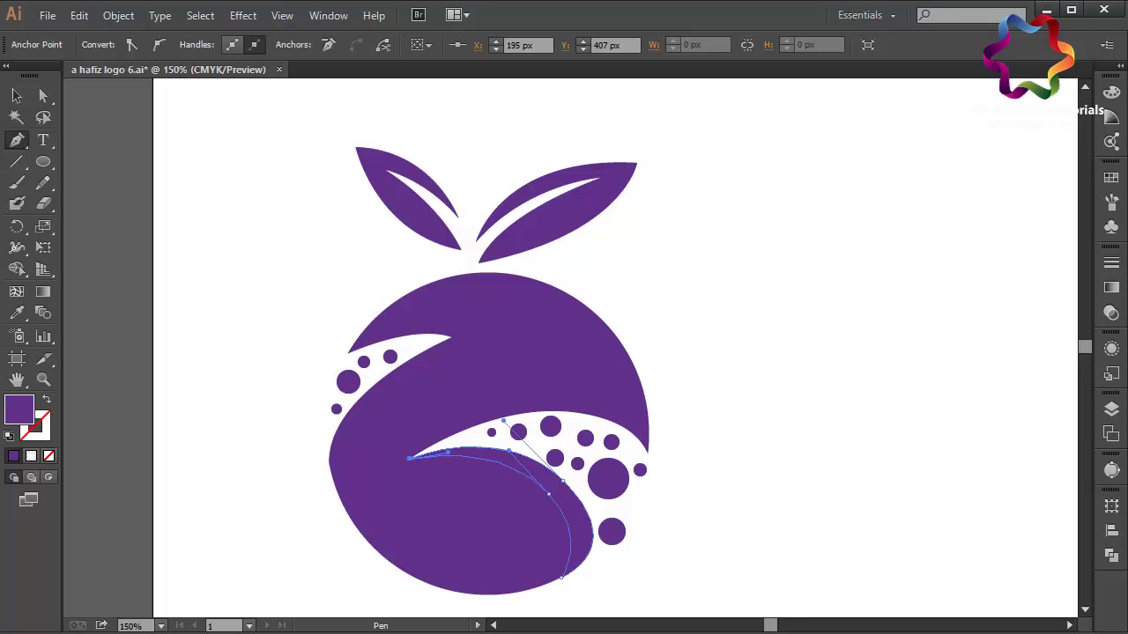
{"action": "left_click", "coordinate": [347, 353]}
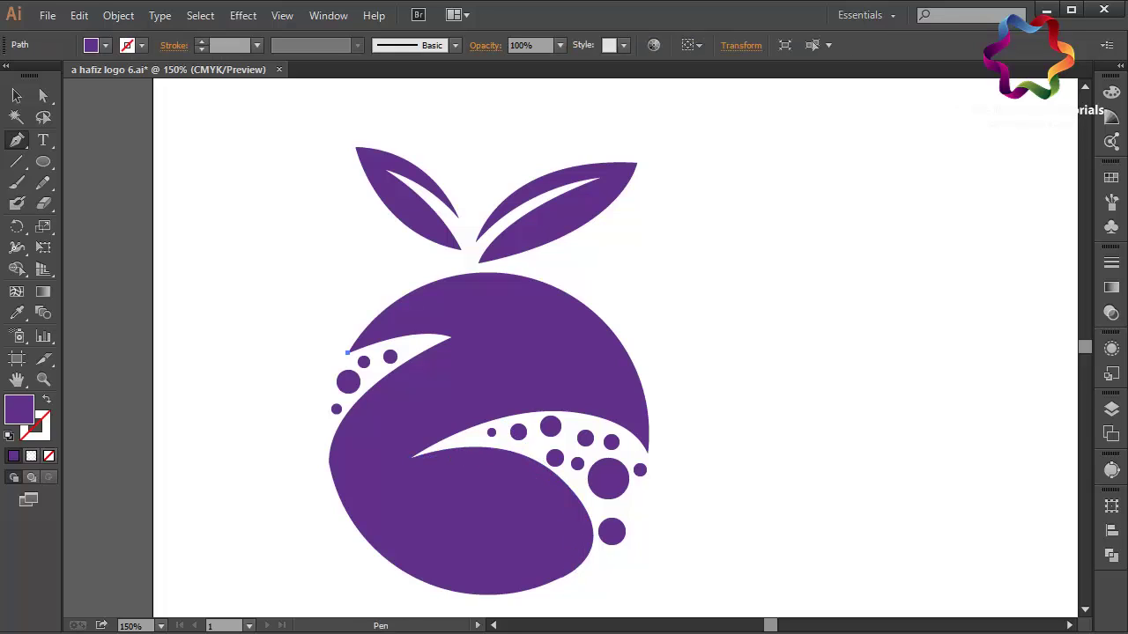
Trace a closed curved shape from the fruit's upper-left notch down its left edge
{"action": "left_click_drag", "start_coordinate": [497, 330], "coordinate": [589, 353]}
{"action": "left_click", "coordinate": [496, 330]}
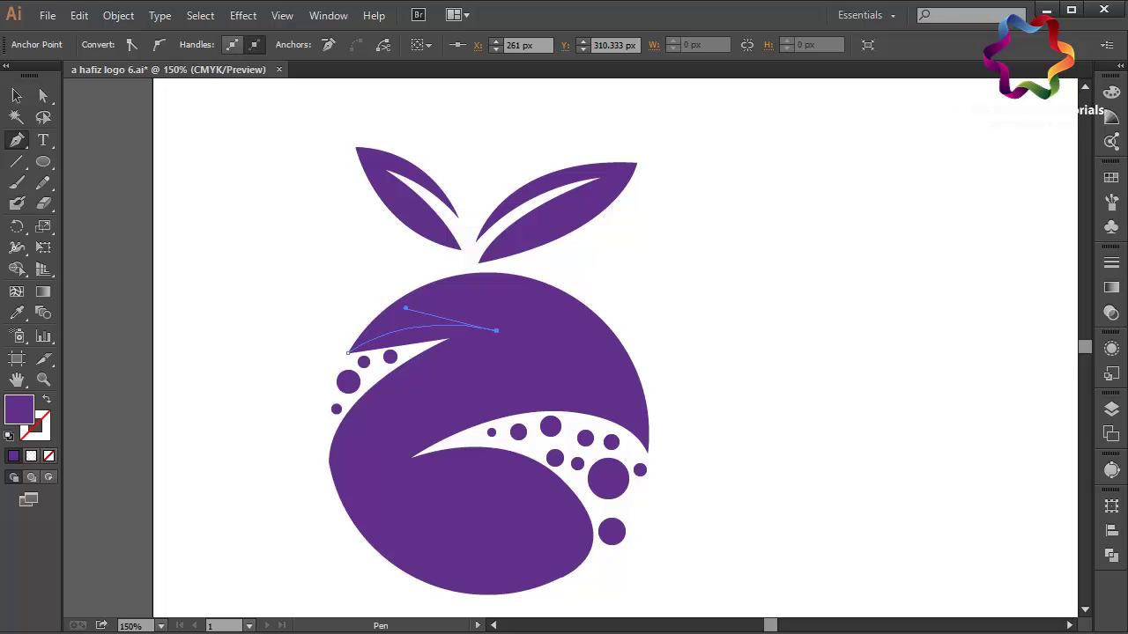
{"action": "left_click_drag", "start_coordinate": [329, 460], "coordinate": [309, 544]}
{"action": "left_click", "coordinate": [347, 353]}
{"action": "left_click", "coordinate": [328, 460]}
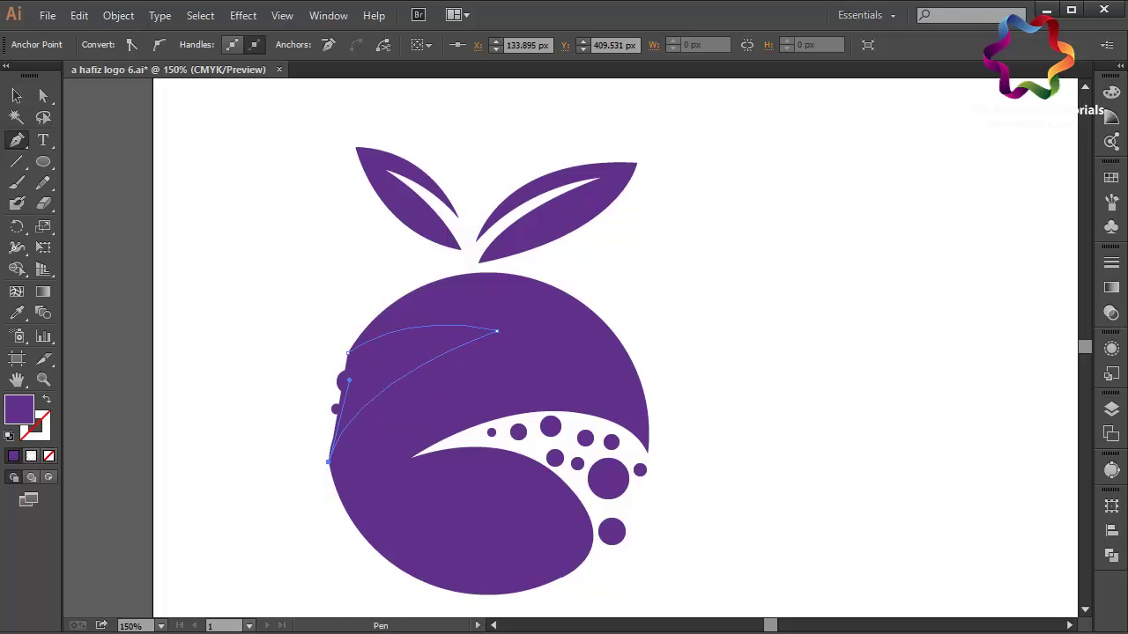
{"action": "left_click_drag", "start_coordinate": [443, 339], "coordinate": [553, 300]}
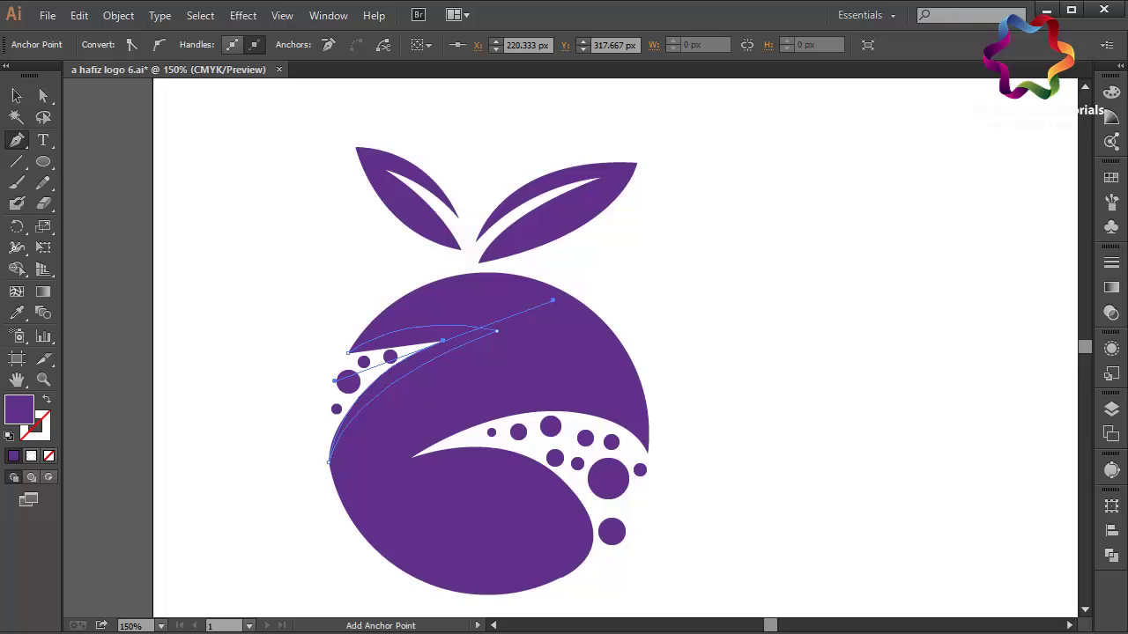
{"action": "left_click", "coordinate": [443, 339]}
{"action": "left_click_drag", "start_coordinate": [348, 352], "coordinate": [386, 340]}
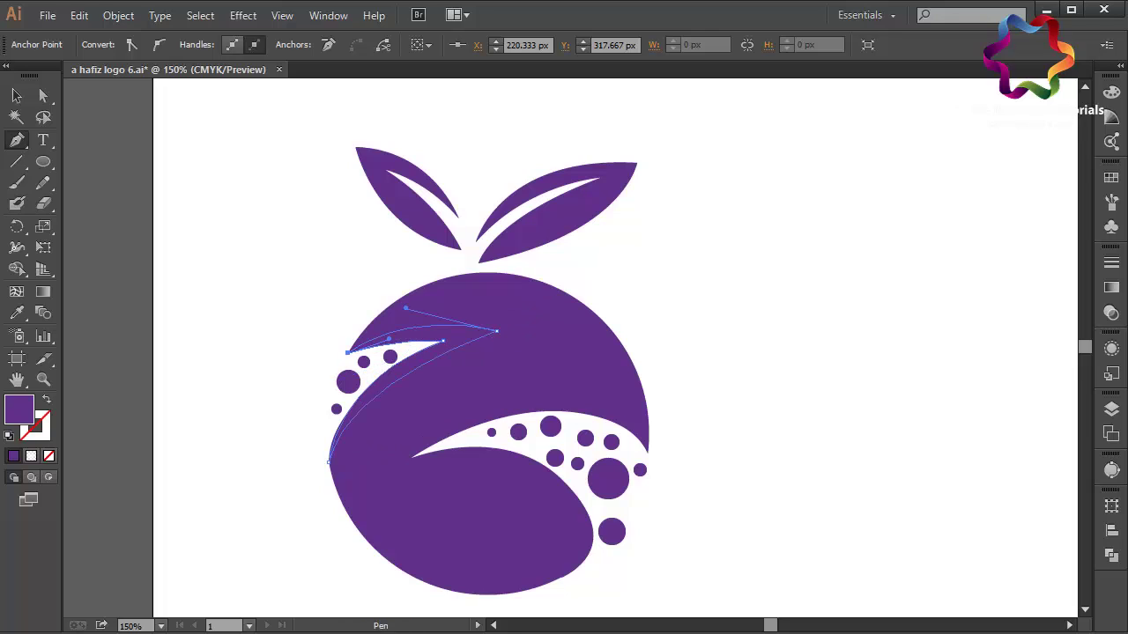
{"action": "left_click", "coordinate": [43, 95]}
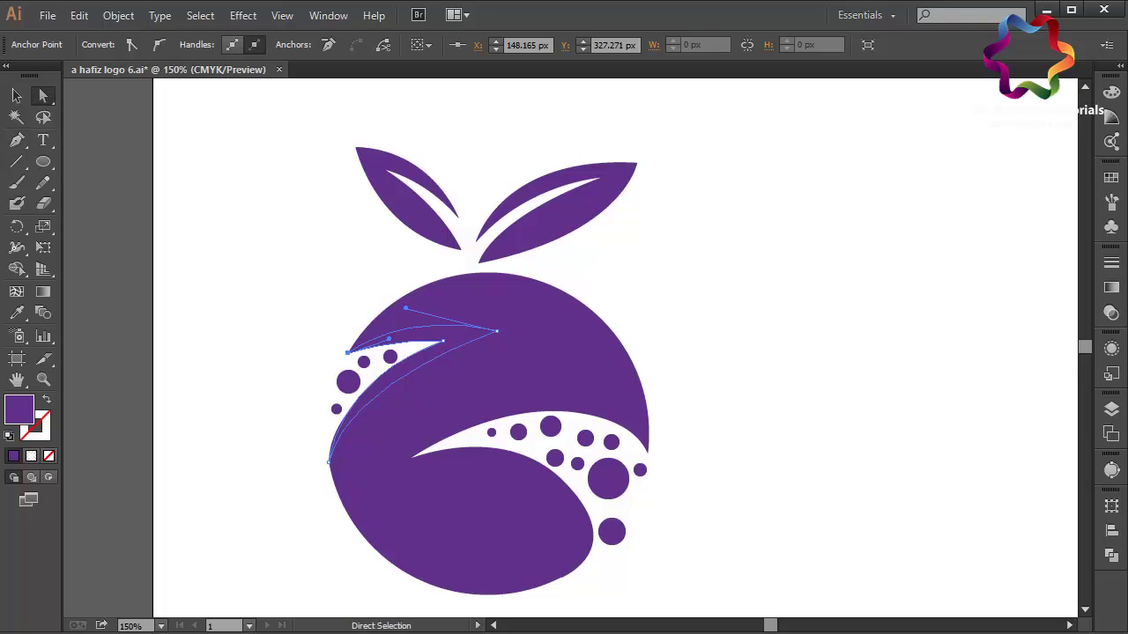
Adjust the shape's inner anchor handle to refine its curve, then deselect it
{"action": "left_click", "coordinate": [442, 341]}
{"action": "left_click", "coordinate": [328, 389]}
{"action": "left_click", "coordinate": [343, 384], "text": "ctrl"}
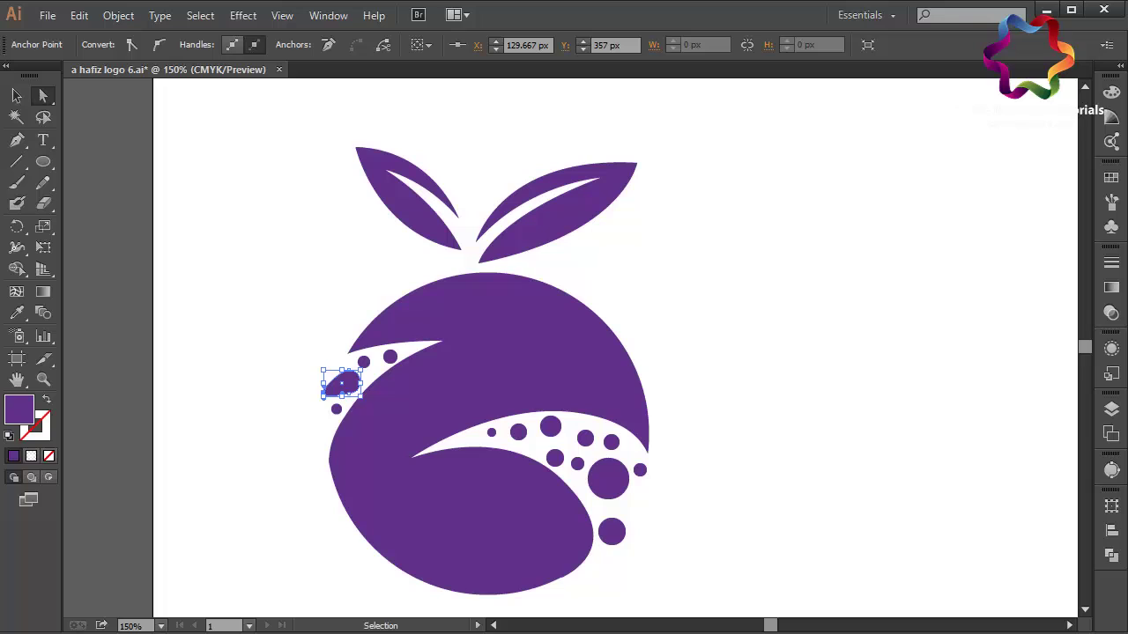
{"action": "left_click", "coordinate": [443, 341]}
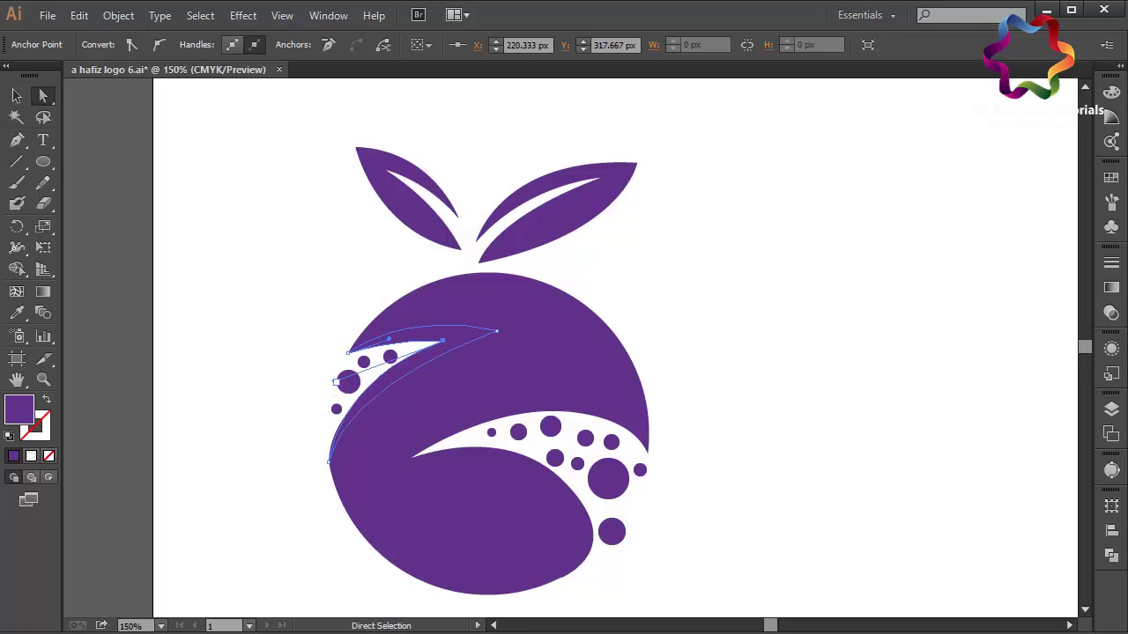
{"action": "mouse_move", "coordinate": [335, 383]}
{"action": "left_mouse_down"}
{"action": "mouse_move", "coordinate": [318, 398]}
{"action": "mouse_move", "coordinate": [326, 387]}
{"action": "left_mouse_up"}
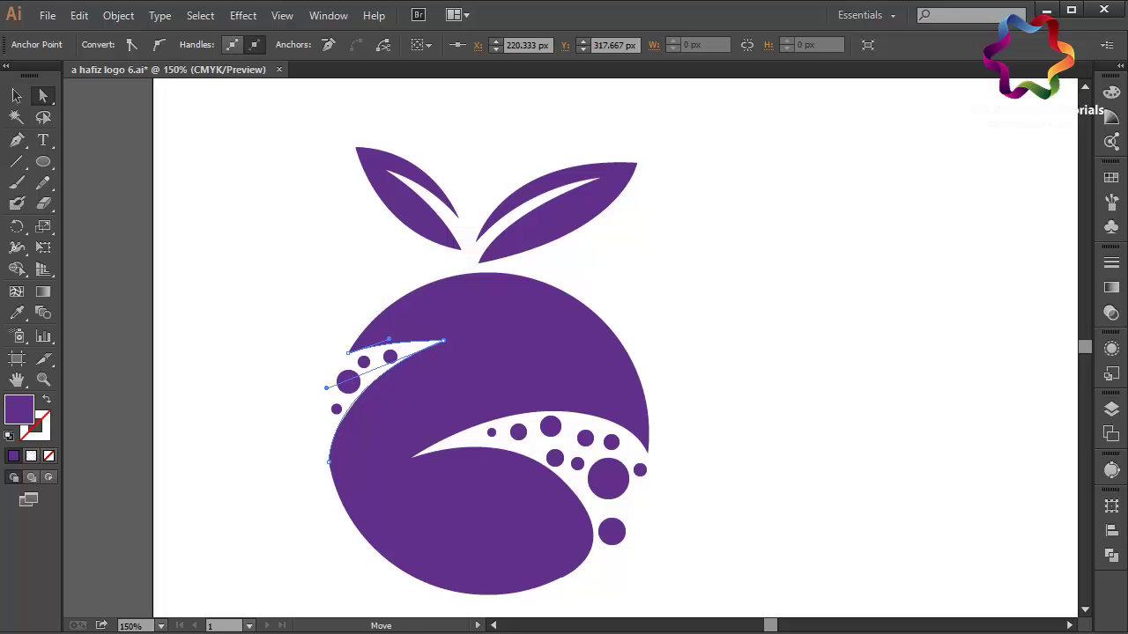
{"action": "left_click", "coordinate": [15, 95]}
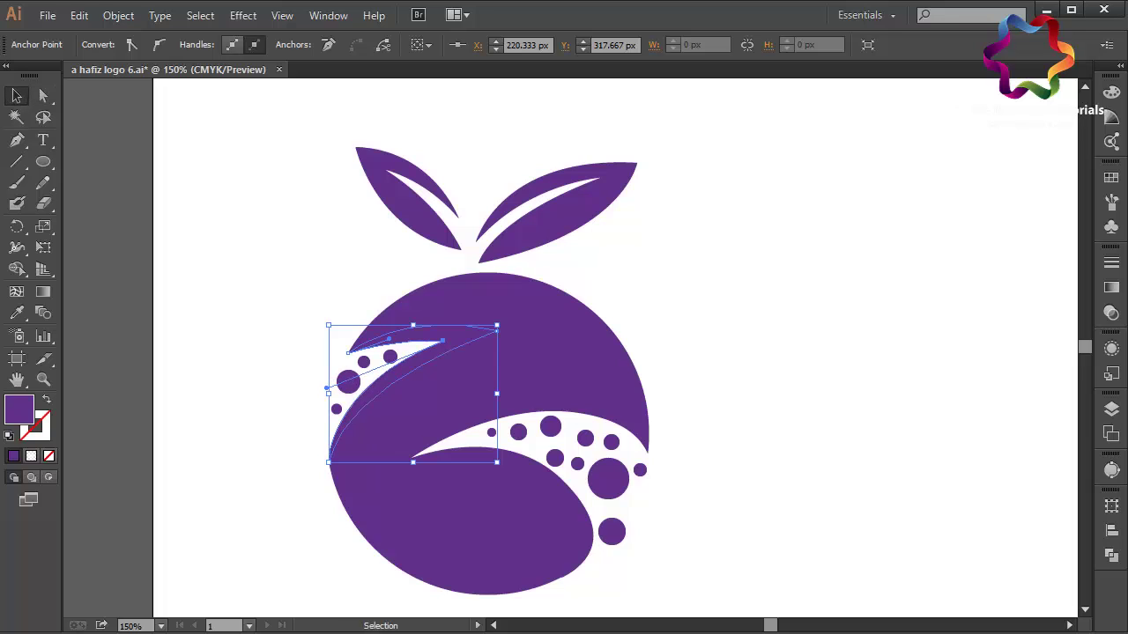
{"action": "key", "text": "ctrl+shift+a"}
{"action": "left_click", "coordinate": [17, 140]}
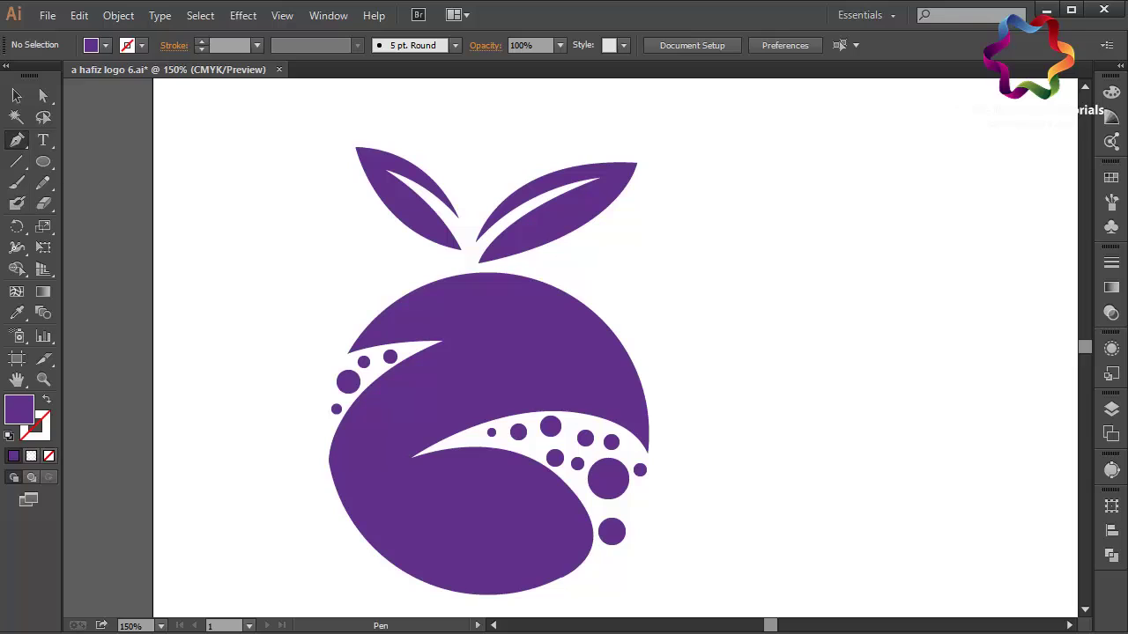
Draw a closed thin vein sliver inside the left leaf
{"action": "left_click", "coordinate": [384, 170]}
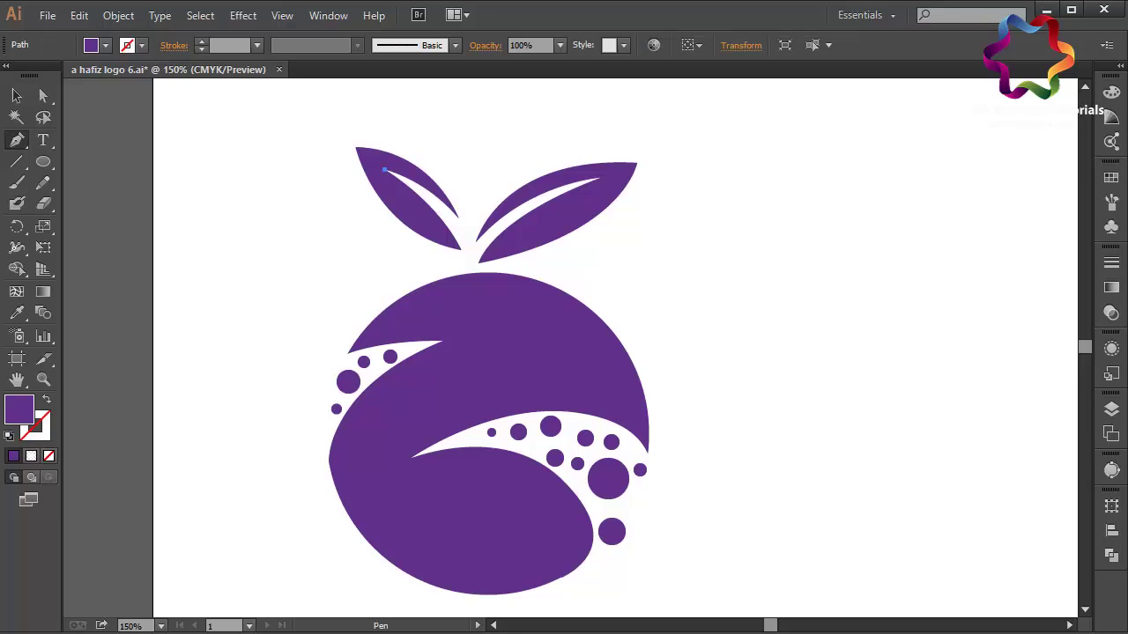
{"action": "left_click_drag", "start_coordinate": [435, 240], "coordinate": [448, 275]}
{"action": "left_click", "coordinate": [435, 240]}
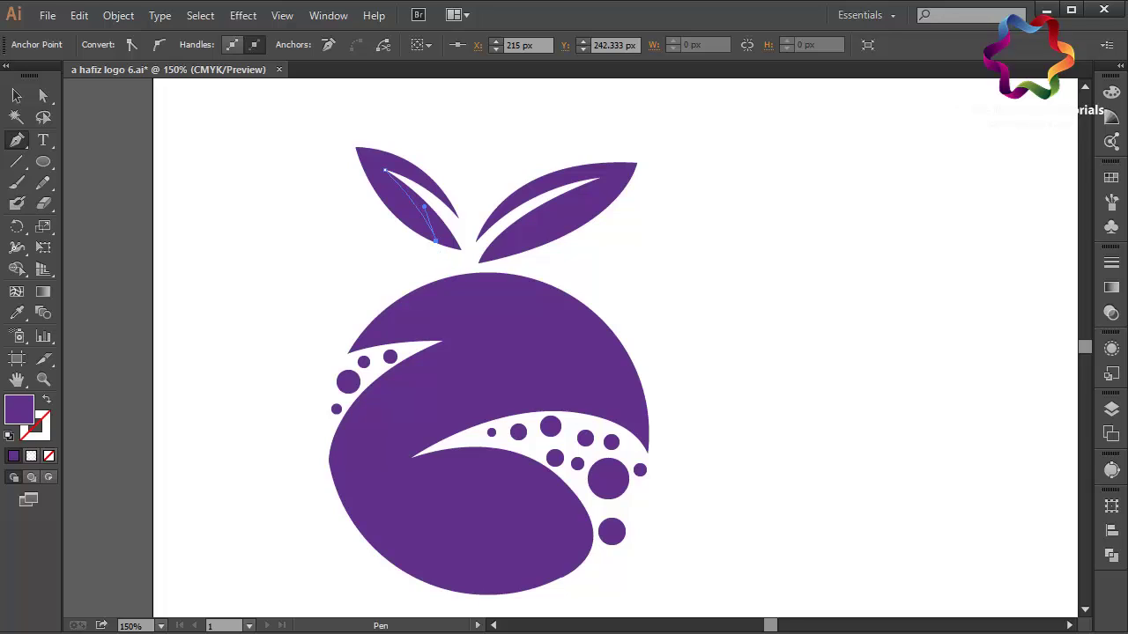
{"action": "left_click_drag", "start_coordinate": [461, 250], "coordinate": [475, 249]}
{"action": "left_click", "coordinate": [461, 249]}
{"action": "left_click_drag", "start_coordinate": [385, 169], "coordinate": [446, 205]}
Draw a vein sliver in the right leaf from base to tip, then select both slivers
{"action": "left_click", "coordinate": [476, 262], "text": "ctrl"}
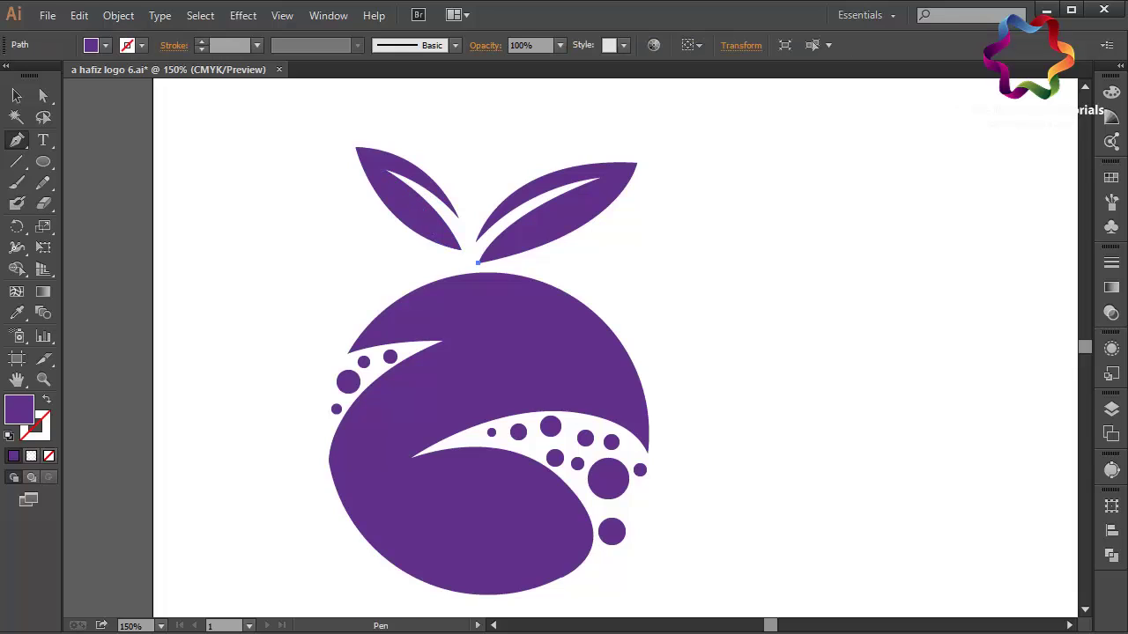
{"action": "left_click_drag", "start_coordinate": [597, 179], "coordinate": [676, 141]}
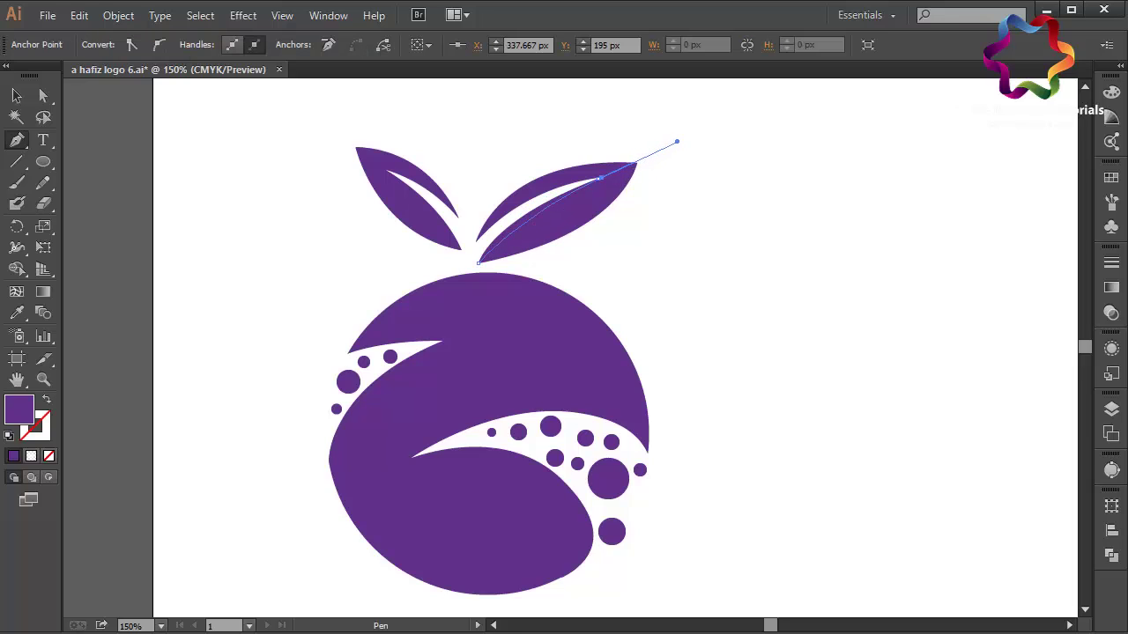
{"action": "left_click", "coordinate": [598, 179]}
{"action": "left_click_drag", "start_coordinate": [478, 262], "coordinate": [505, 204]}
{"action": "left_click", "coordinate": [16, 95]}
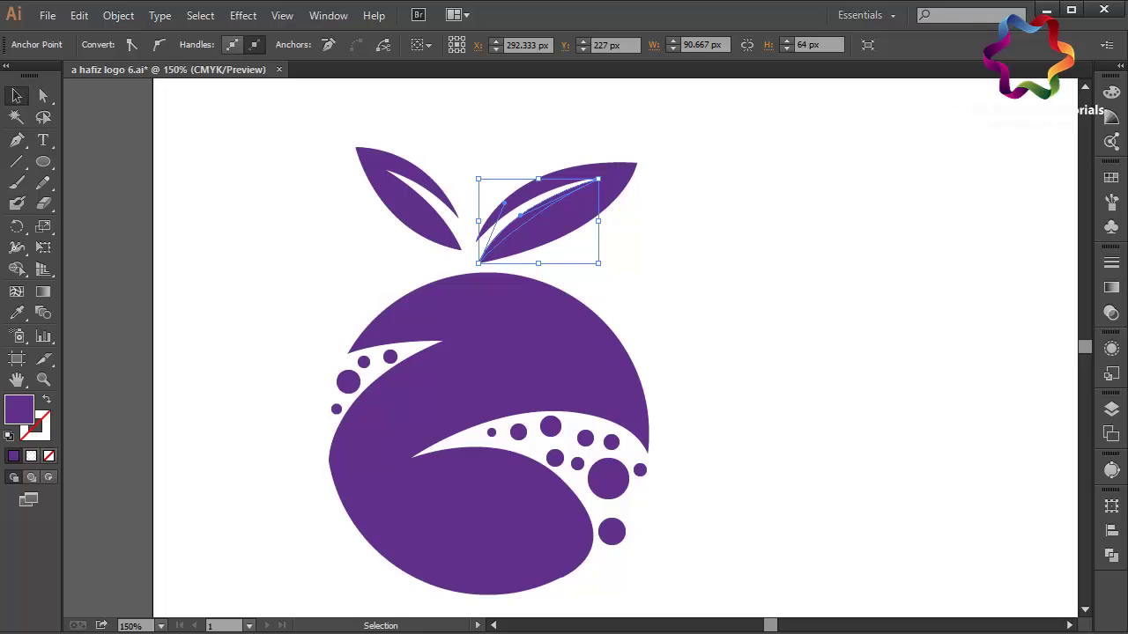
{"action": "left_click", "coordinate": [410, 198], "text": "shift"}
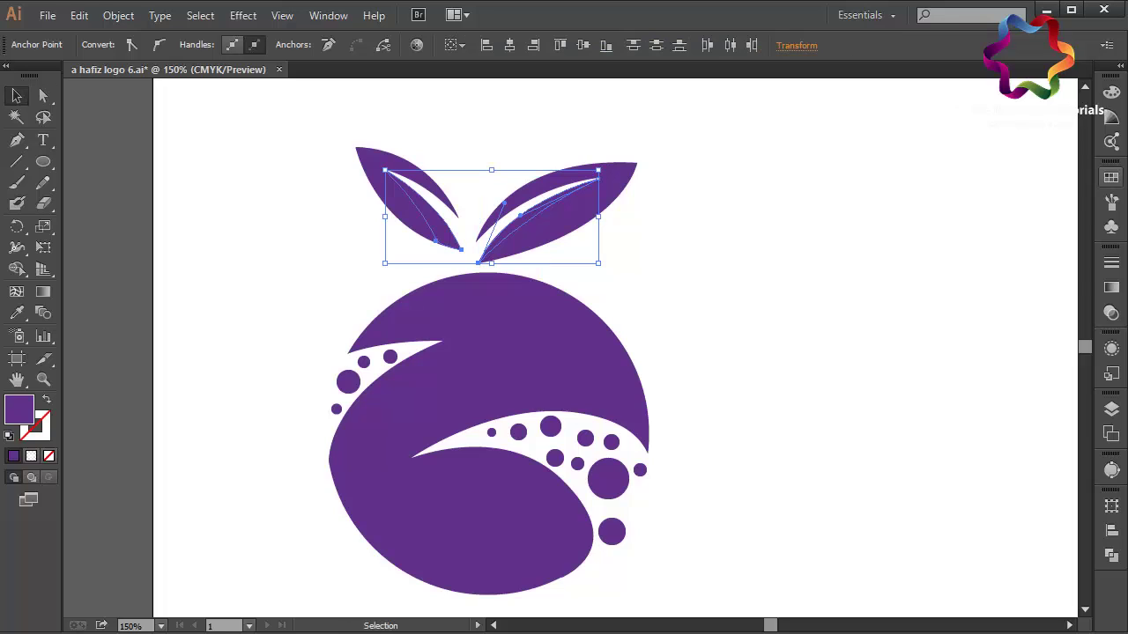
Fill the vein slivers with yellow and colour both leaves green
{"action": "left_click", "coordinate": [1111, 177]}
{"action": "scroll", "coordinate": [978, 215], "scroll_direction": "up", "scroll_amount": 3}
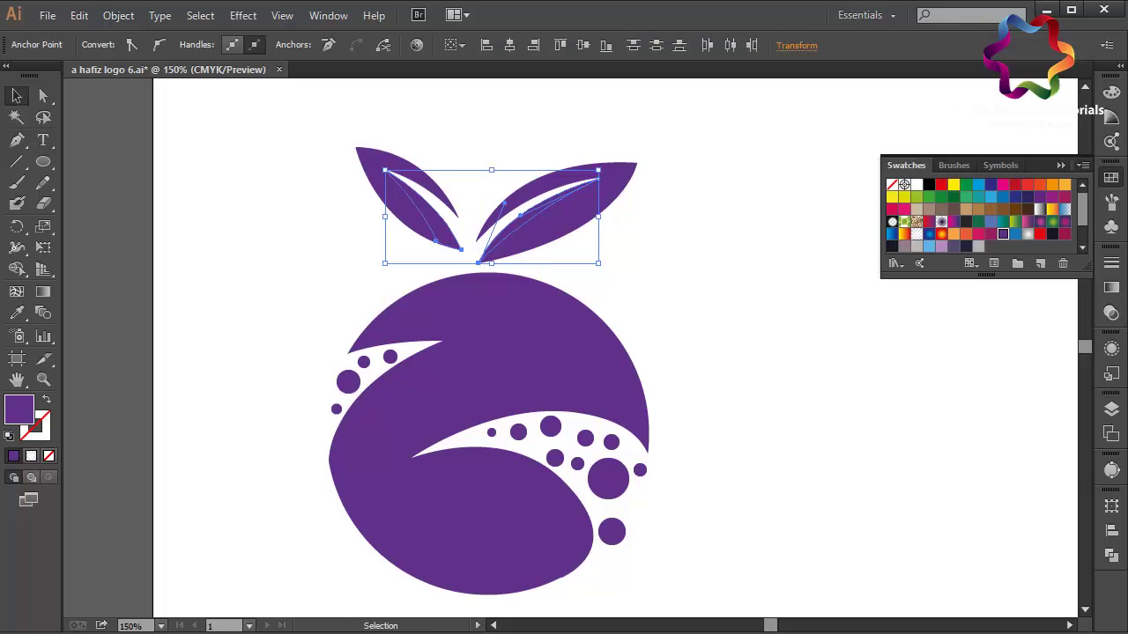
{"action": "left_click", "coordinate": [905, 197]}
{"action": "left_click", "coordinate": [564, 203]}
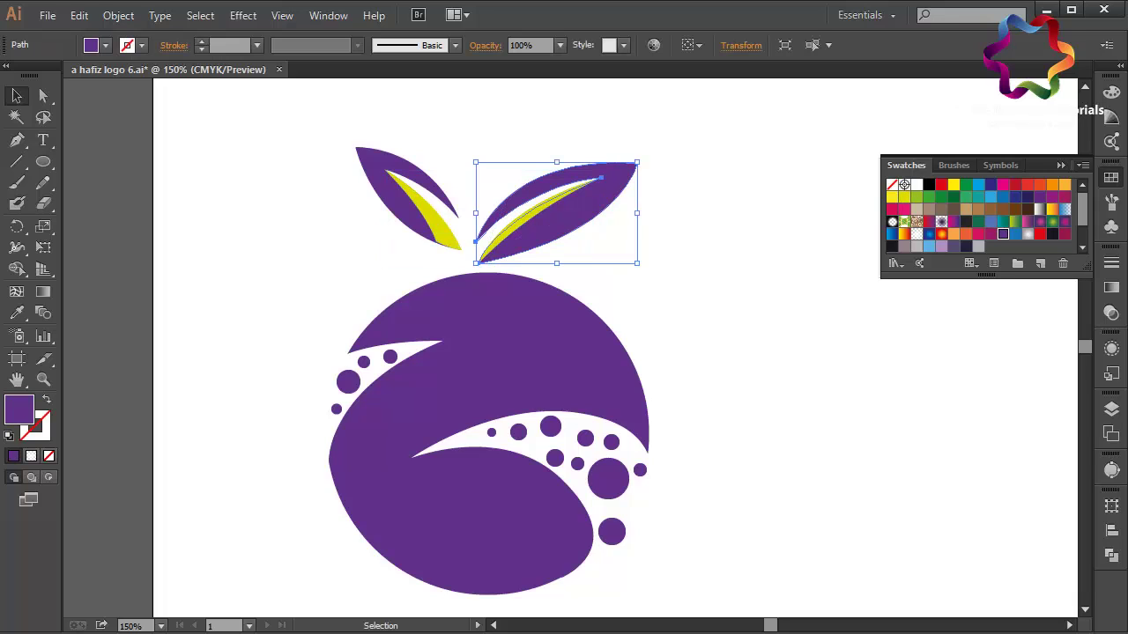
{"action": "left_click", "coordinate": [401, 176], "text": "shift"}
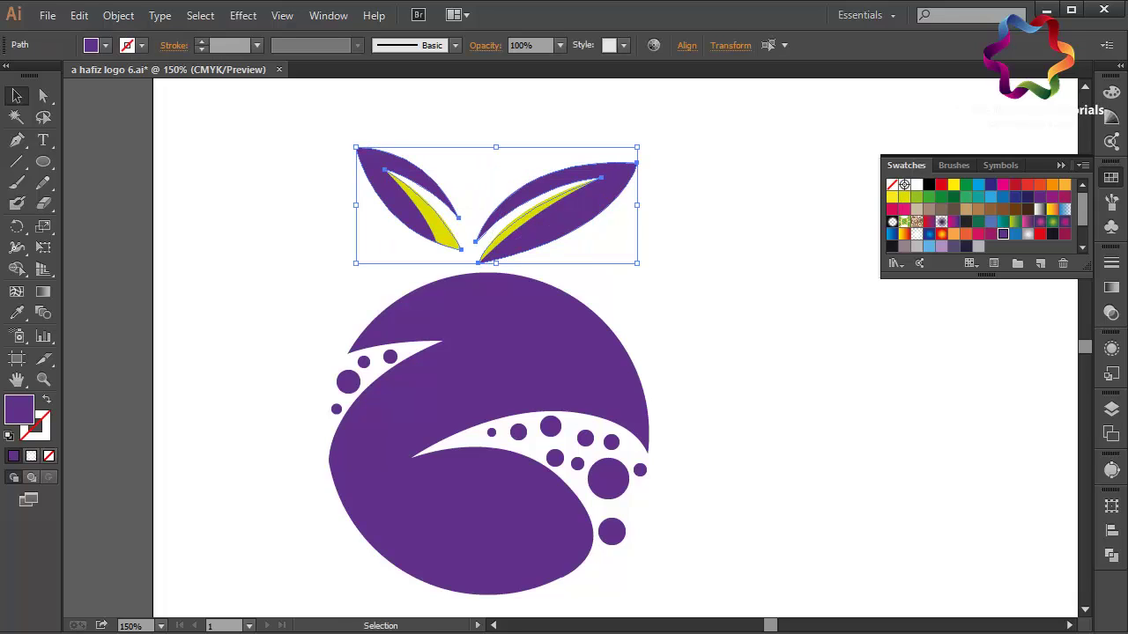
{"action": "left_click", "coordinate": [941, 197]}
{"action": "left_click", "coordinate": [757, 353]}
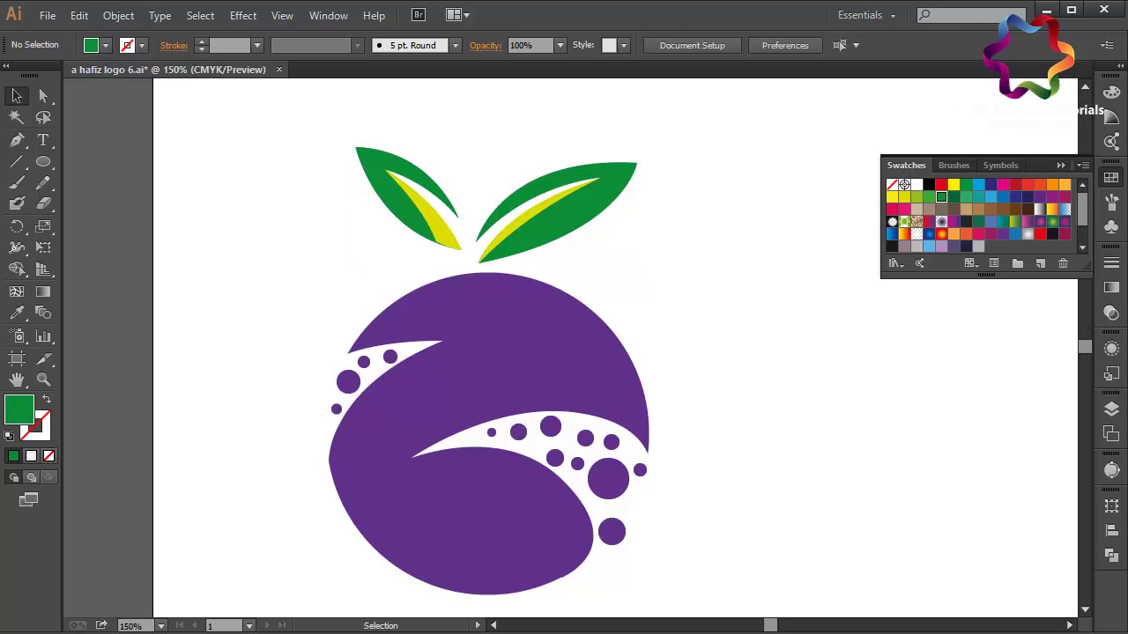
Give the fruit body a yellow-to-red radial gradient running from near the stem to bottom-right
{"action": "left_click", "coordinate": [493, 528]}
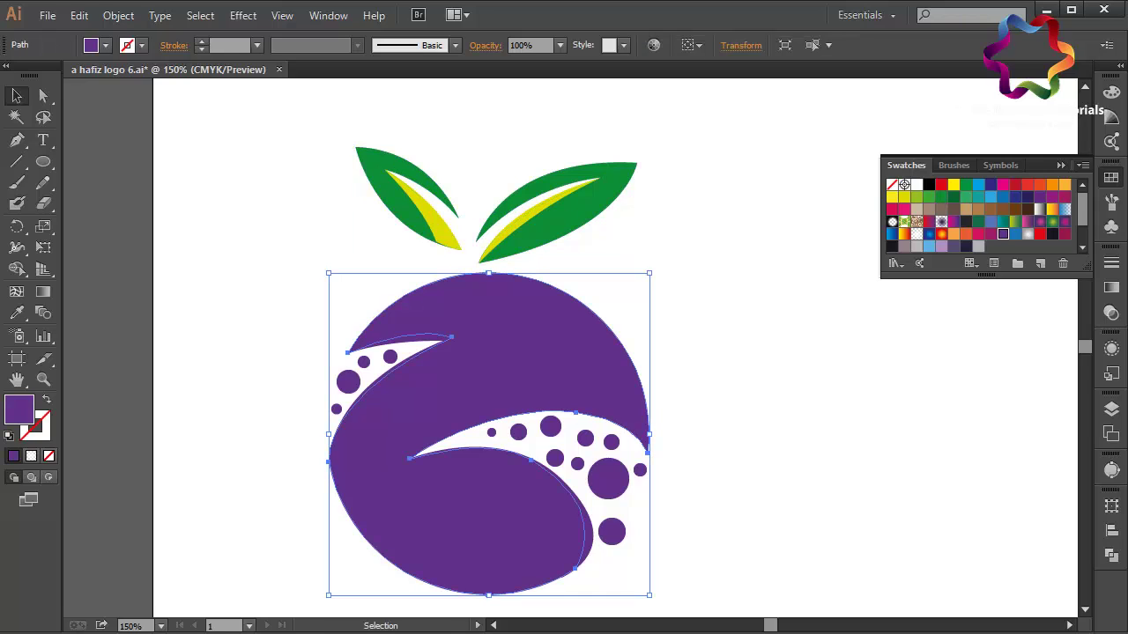
{"action": "left_click", "coordinate": [941, 234]}
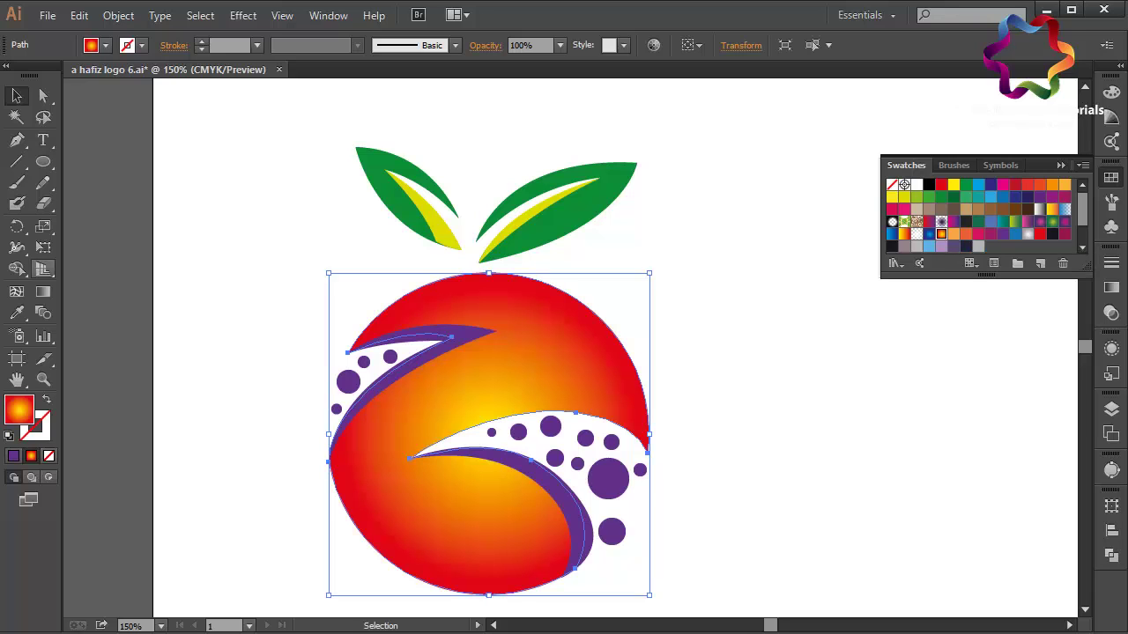
{"action": "left_click", "coordinate": [43, 291]}
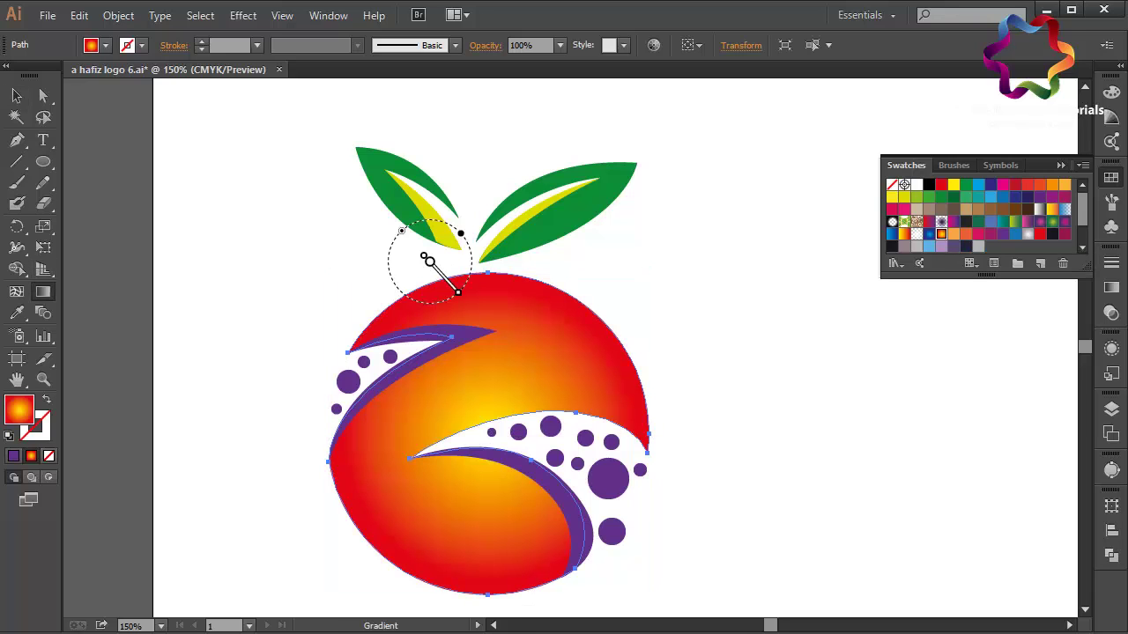
{"action": "left_click_drag", "start_coordinate": [425, 258], "coordinate": [660, 596]}
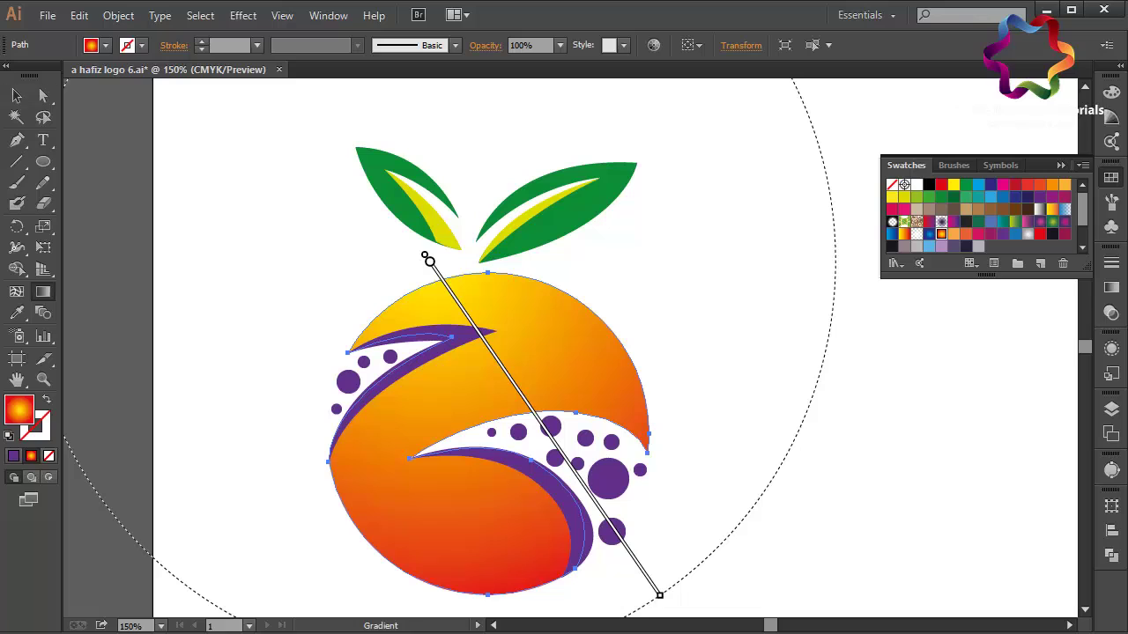
{"action": "key", "text": "v"}
{"action": "key", "text": "ctrl+shift+a"}
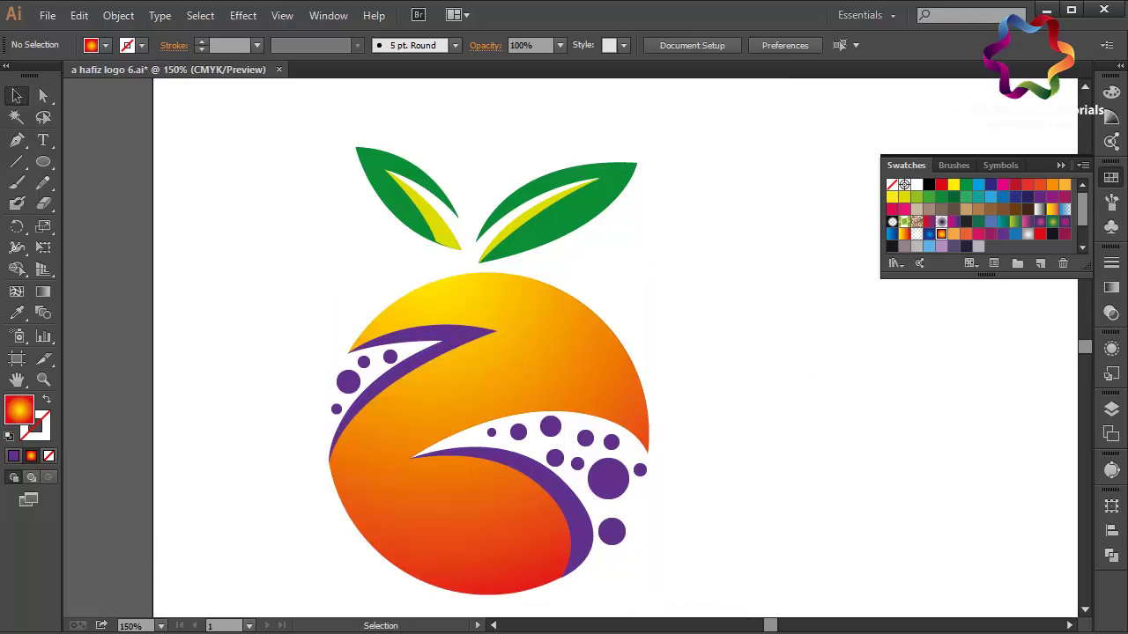
Fill both purple swooshes with the red-orange gradient and angle the upper swoosh's gradient toward the lower left
{"action": "left_click", "coordinate": [575, 520], "text": "shift"}
{"action": "left_click", "coordinate": [397, 371], "text": "shift"}
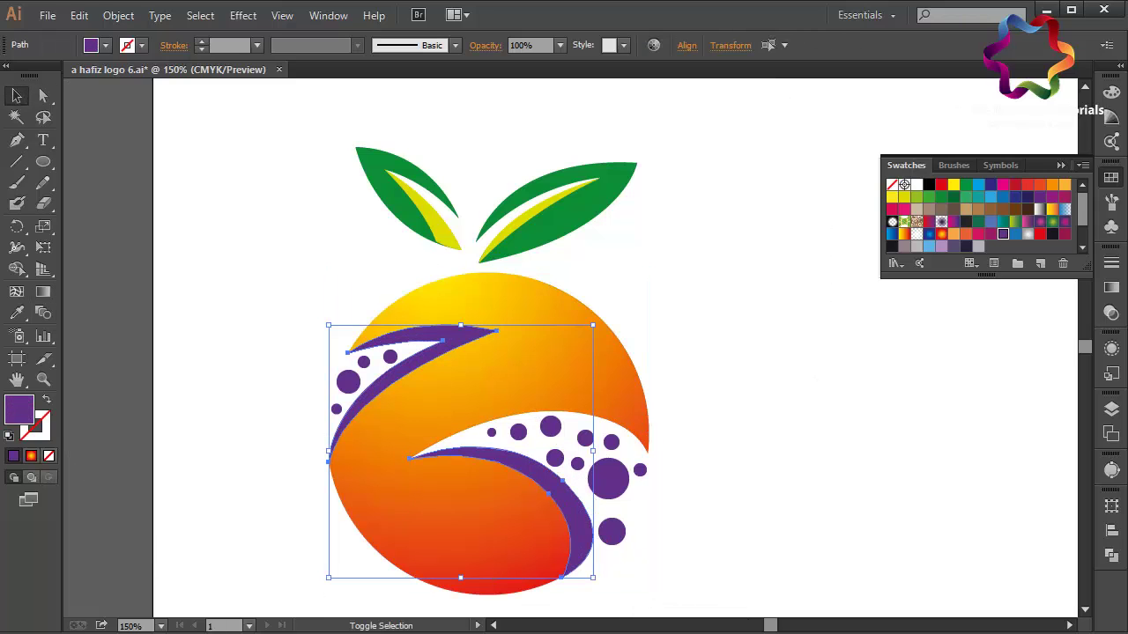
{"action": "left_click", "coordinate": [953, 234]}
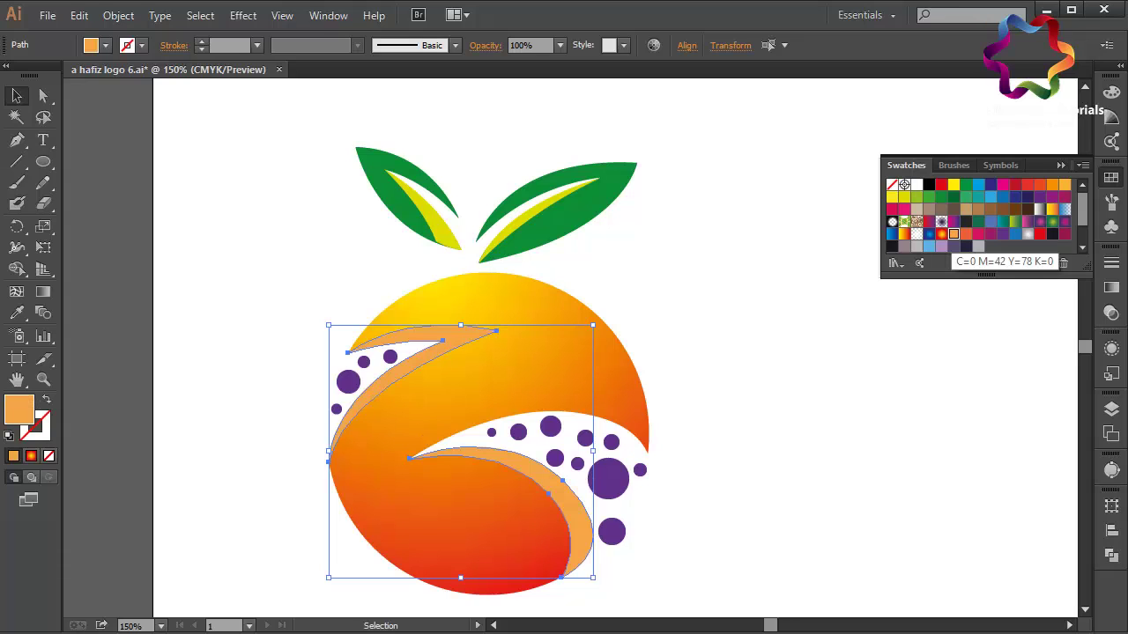
{"action": "left_click", "coordinate": [941, 233]}
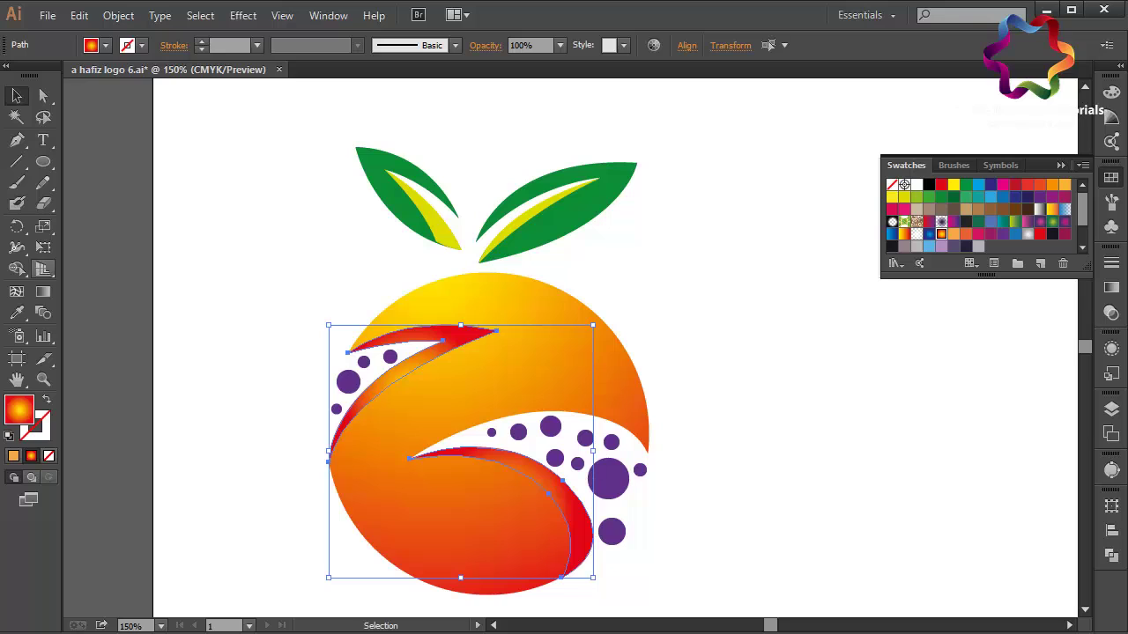
{"action": "left_click", "coordinate": [43, 292]}
{"action": "left_click_drag", "start_coordinate": [461, 360], "coordinate": [254, 455]}
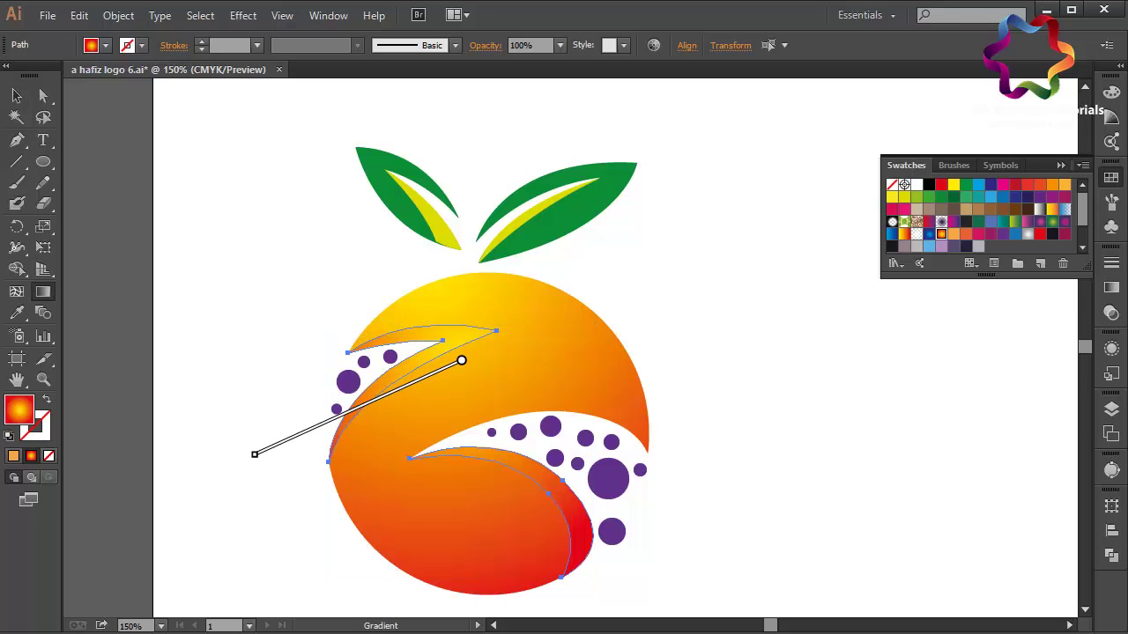
{"action": "key", "text": "v"}
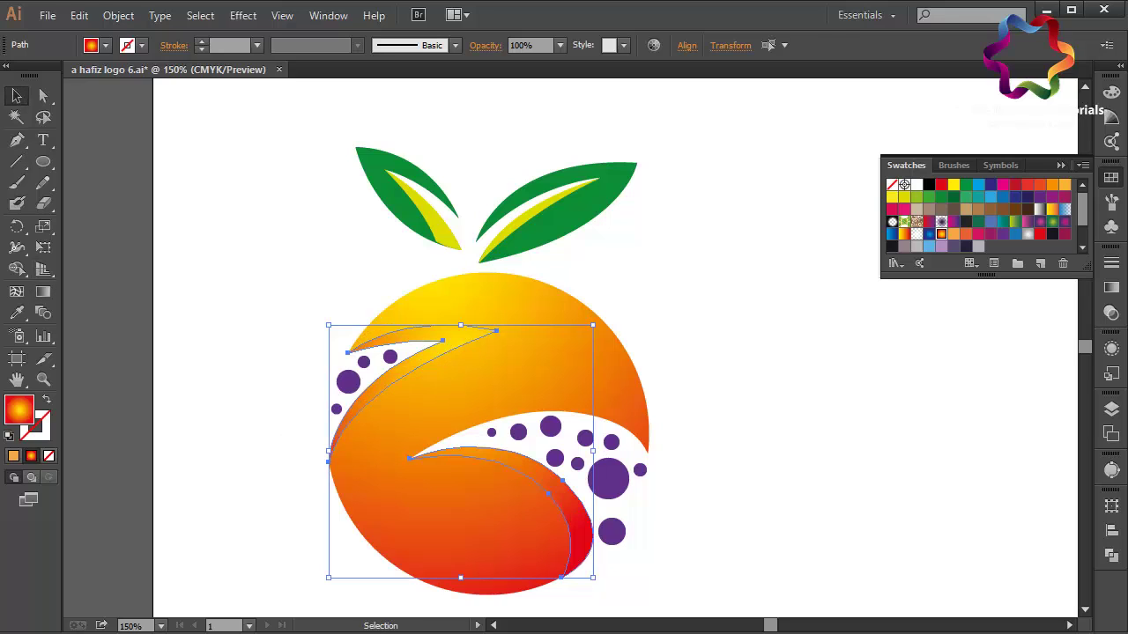
Angle the lower swoosh's gradient along its curve toward the lower right
{"action": "key", "text": "ctrl+shift+a"}
{"action": "left_click", "coordinate": [493, 528]}
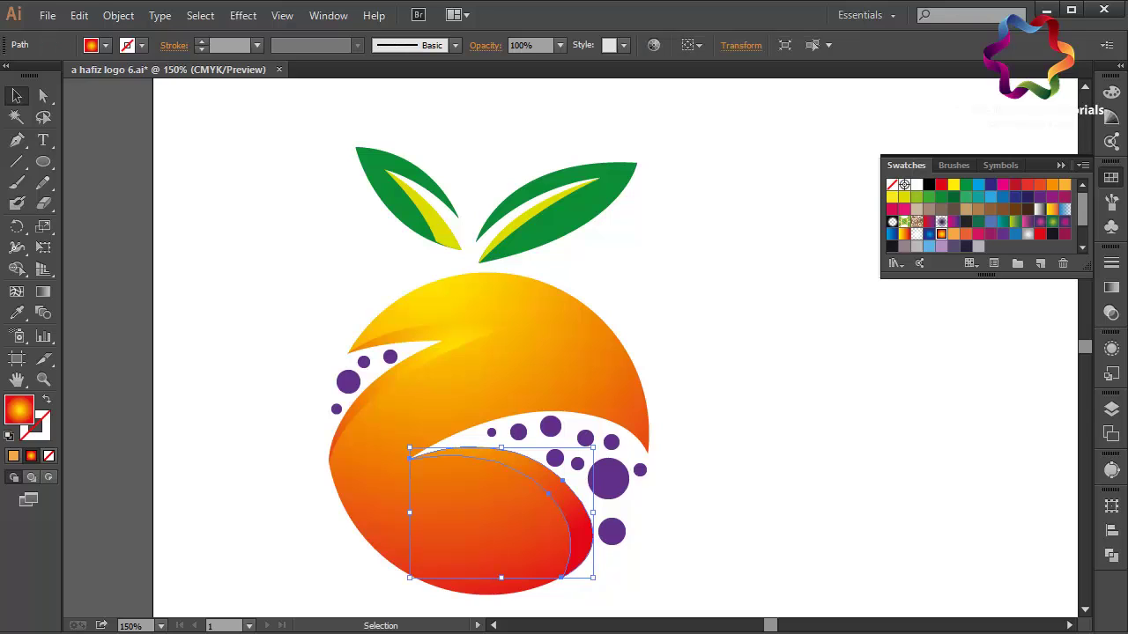
{"action": "key", "text": "g"}
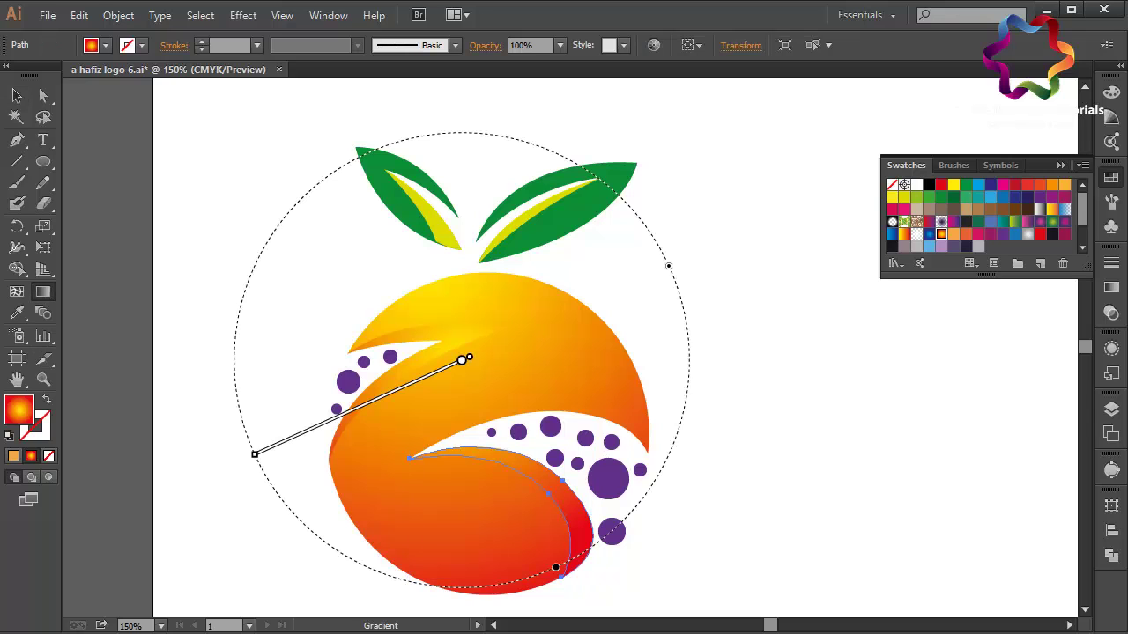
{"action": "mouse_move", "coordinate": [442, 457]}
{"action": "left_mouse_down"}
{"action": "mouse_move", "coordinate": [660, 534]}
{"action": "mouse_move", "coordinate": [626, 522]}
{"action": "left_mouse_up"}
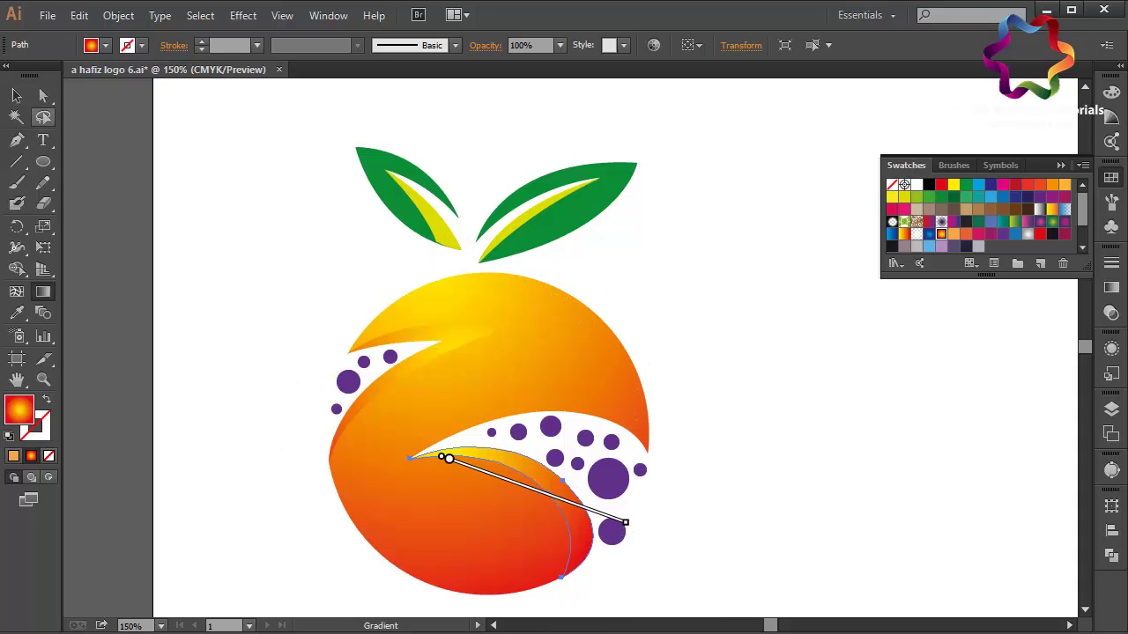
{"action": "left_click", "coordinate": [17, 96]}
{"action": "key", "text": "ctrl+shift+a"}
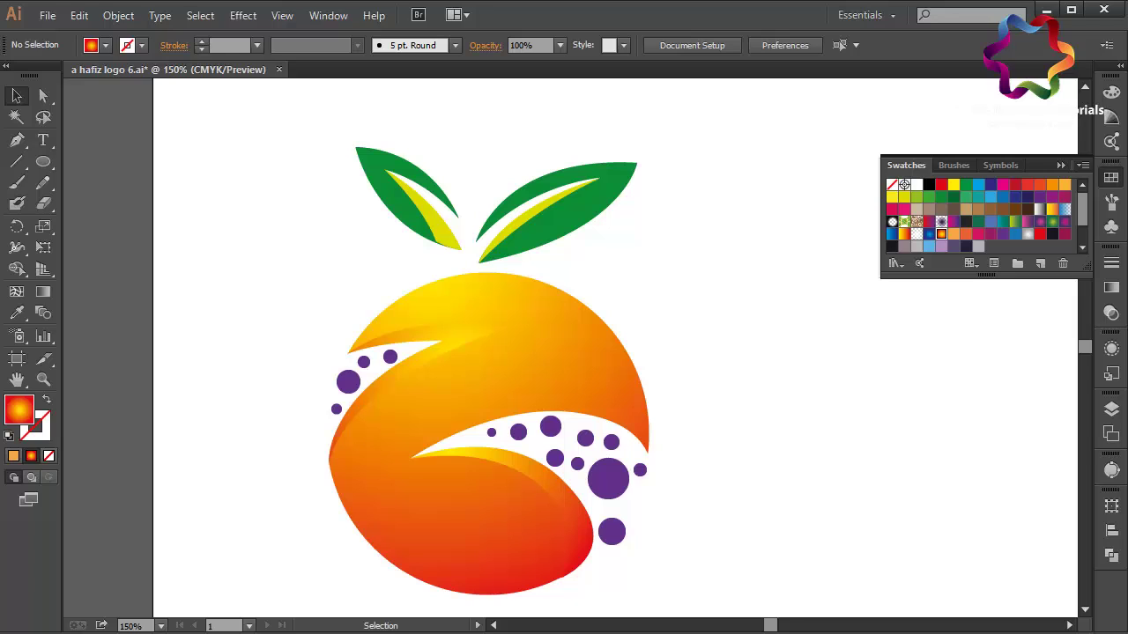
{"action": "left_click", "coordinate": [348, 381]}
Select every purple seed dot on the fruit and colour them all orange-red
{"action": "left_click", "coordinate": [335, 408], "text": "shift"}
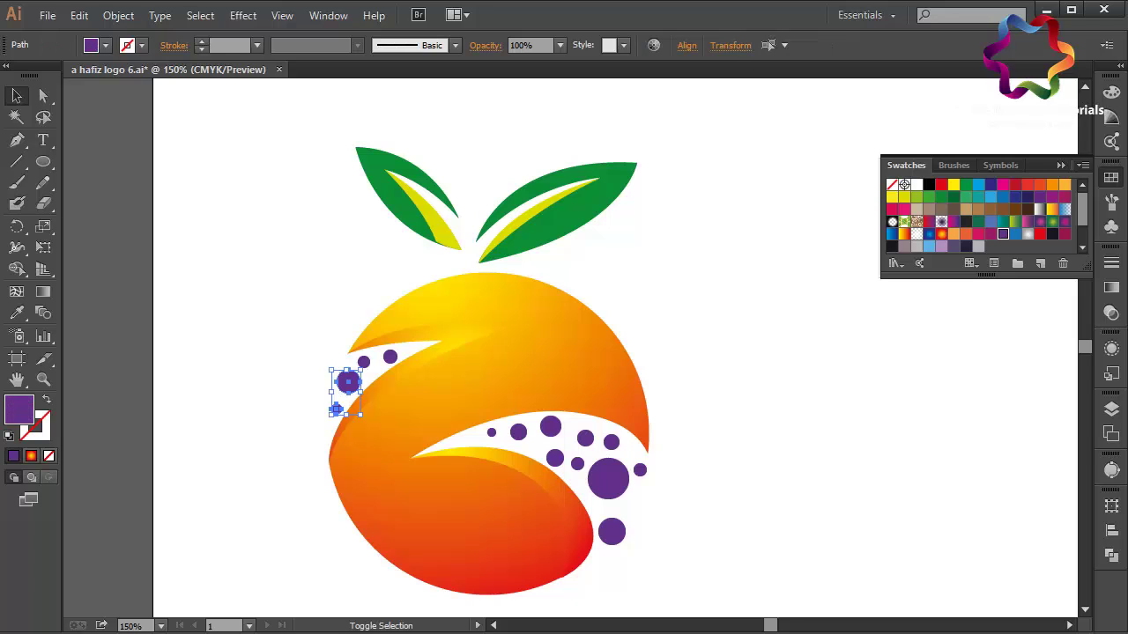
{"action": "left_click", "coordinate": [390, 356], "text": "shift"}
{"action": "left_click", "coordinate": [363, 361], "text": "shift"}
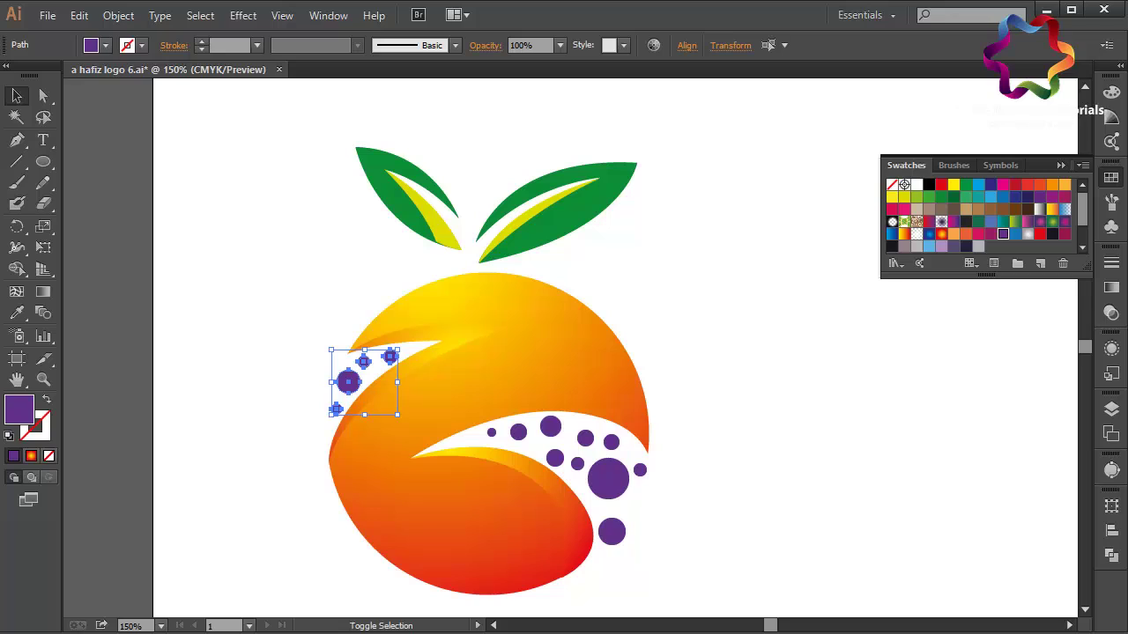
{"action": "mouse_move", "coordinate": [328, 351]}
{"action": "left_mouse_down"}
{"action": "mouse_move", "coordinate": [497, 403]}
{"action": "mouse_move", "coordinate": [559, 440]}
{"action": "mouse_move", "coordinate": [588, 474]}
{"action": "mouse_move", "coordinate": [628, 490]}
{"action": "mouse_move", "coordinate": [648, 546]}
{"action": "left_mouse_up"}
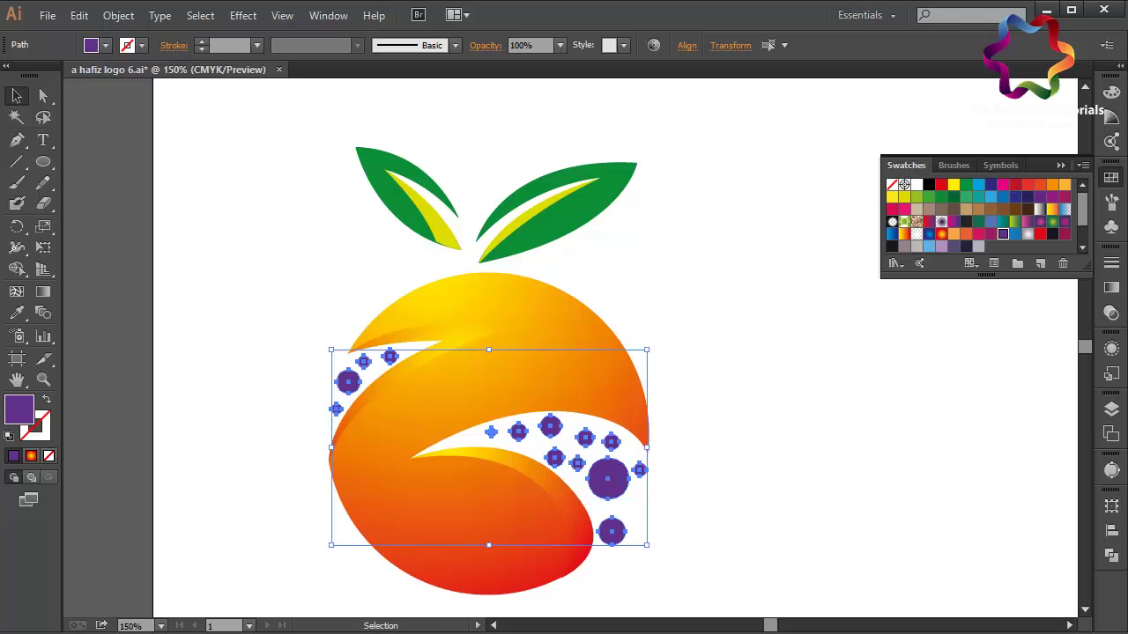
{"action": "left_click", "coordinate": [965, 234]}
{"action": "key", "text": "ctrl+shift+a"}
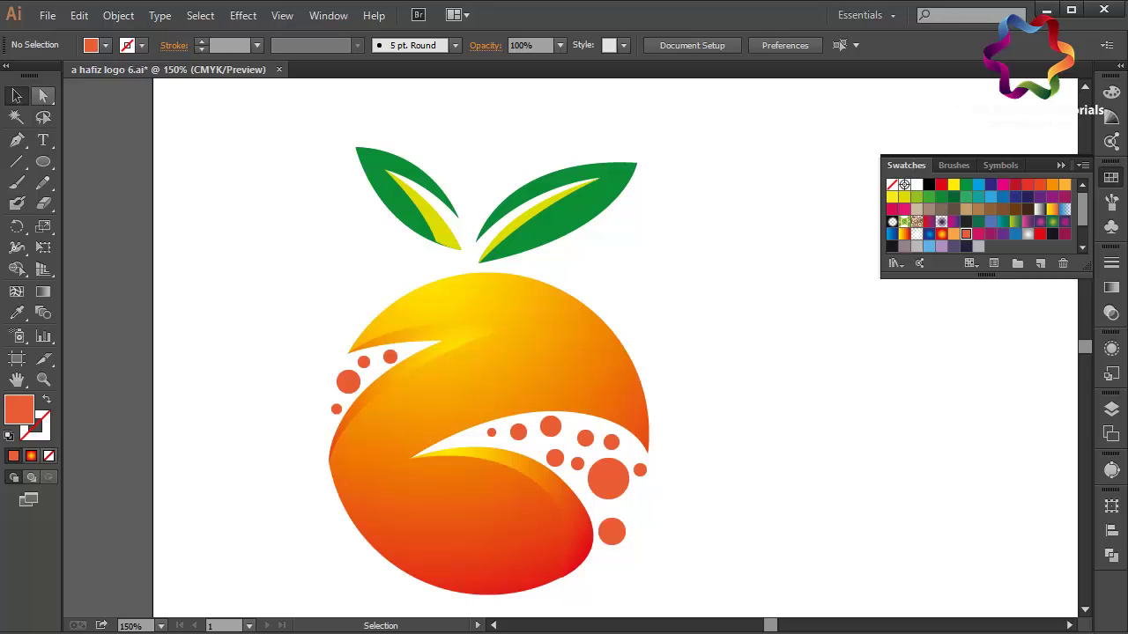
Select the entire fruit logo, leaves included, and nudge it slightly upward
{"action": "key", "text": "a"}
{"action": "left_click", "coordinate": [438, 241]}
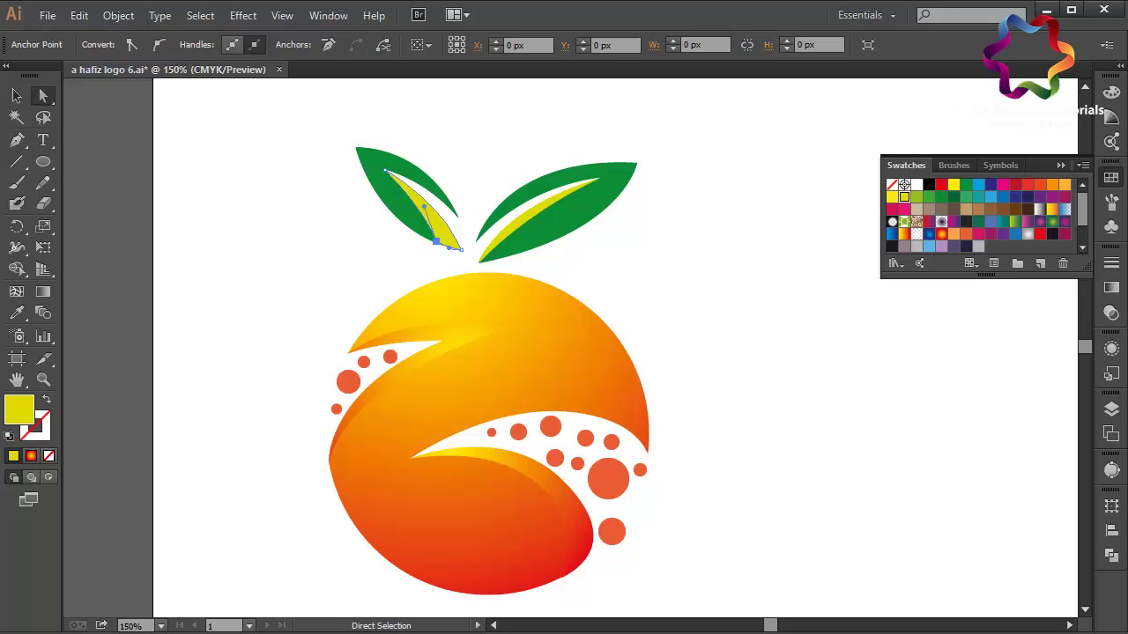
{"action": "key", "text": "ctrl+shift+a"}
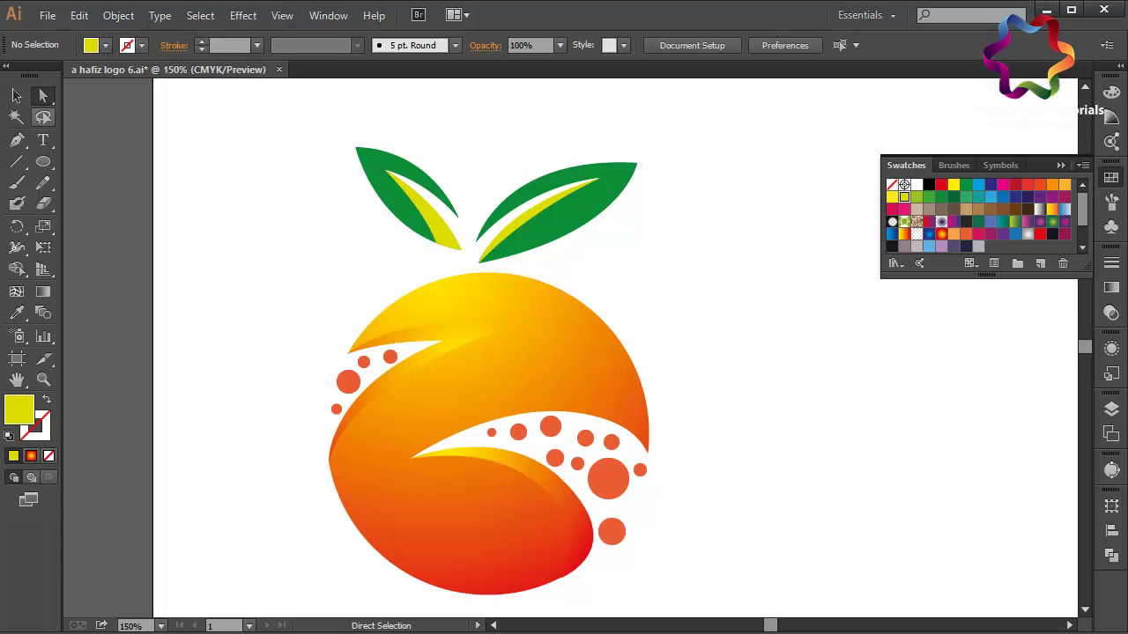
{"action": "key", "text": "v"}
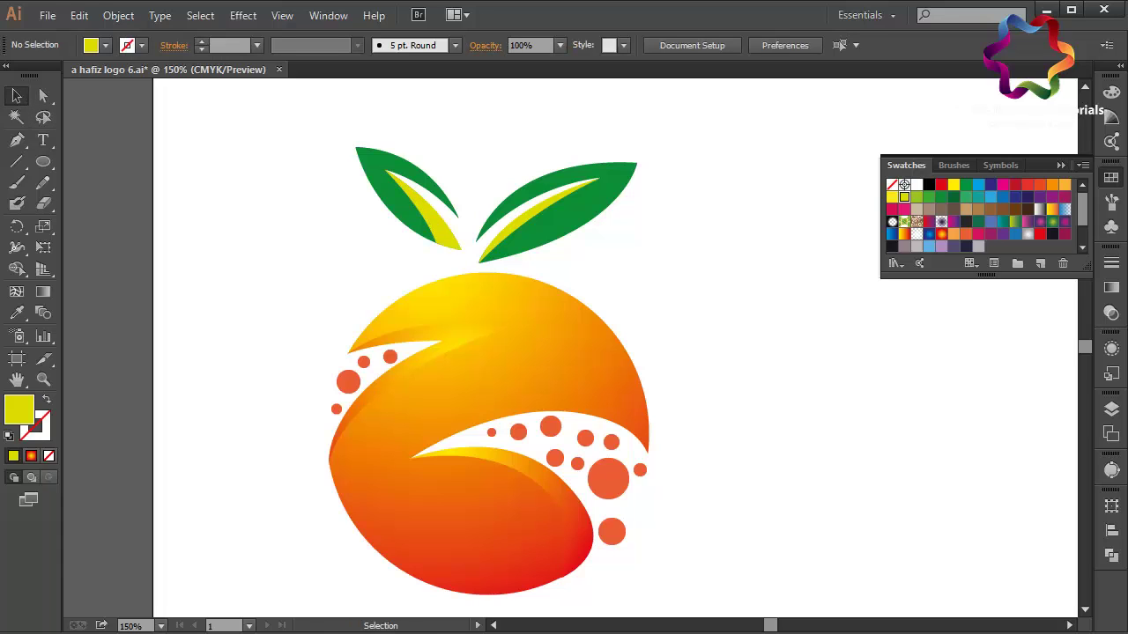
{"action": "left_click_drag", "start_coordinate": [217, 120], "coordinate": [669, 599]}
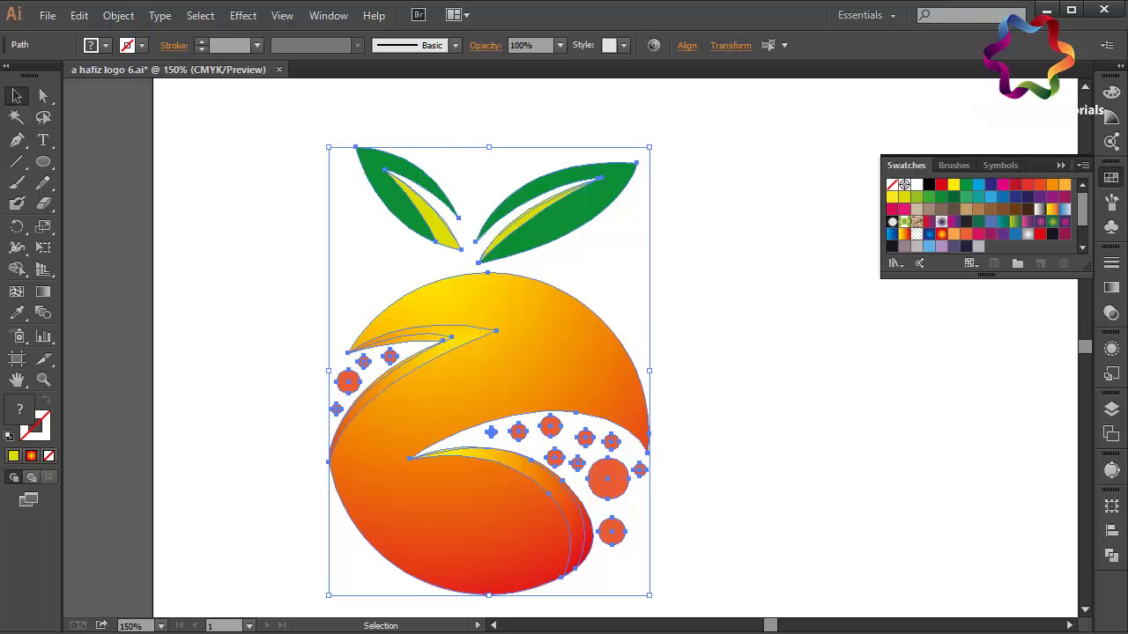
{"action": "left_click_drag", "start_coordinate": [485, 397], "coordinate": [491, 355]}
Save a copy as 'a hafiz logo 7.ai' in Illustrator CC (17.0) format
{"action": "left_click", "coordinate": [48, 14]}
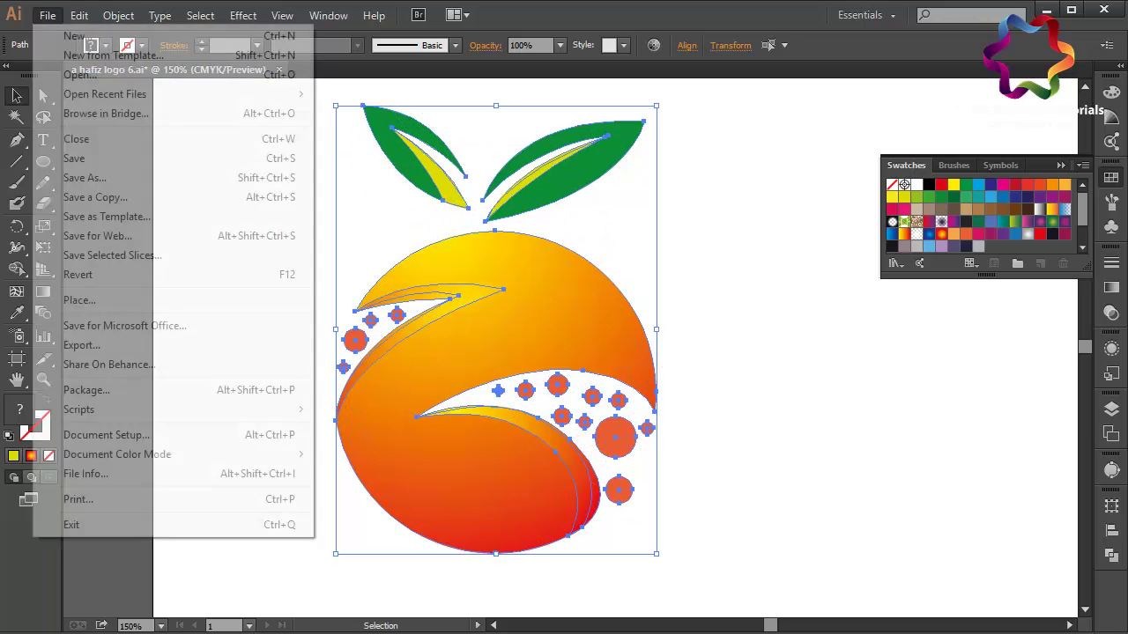
{"action": "left_click", "coordinate": [76, 178]}
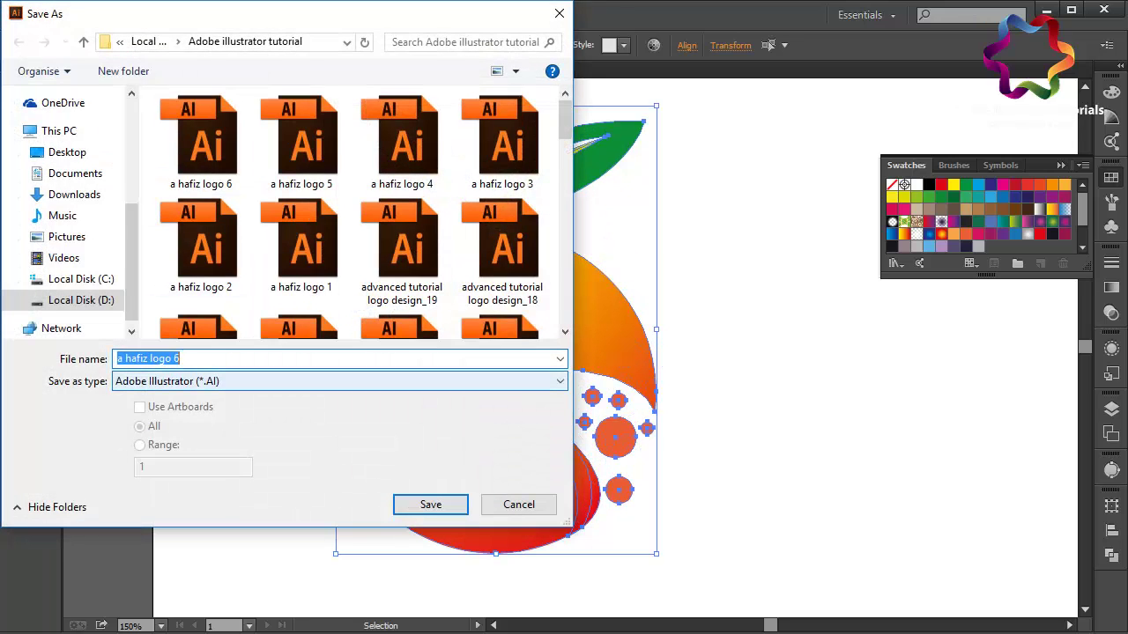
{"action": "key", "text": "End"}
{"action": "key", "text": "BackSpace"}
{"action": "type", "text": "7"}
{"action": "key", "text": "Return"}
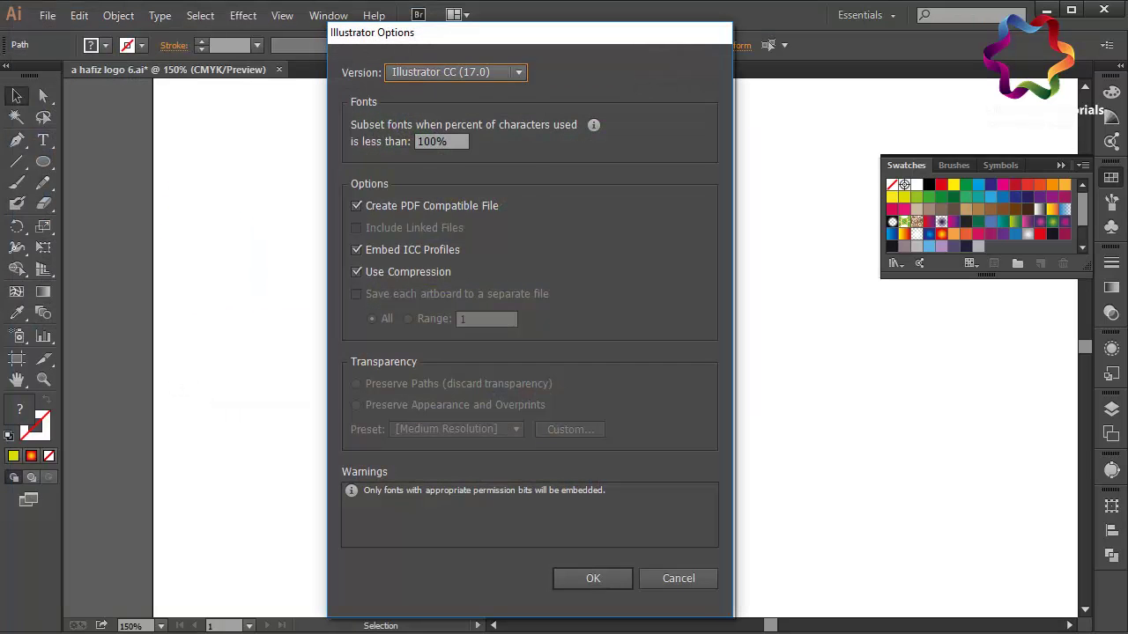
{"action": "left_click", "coordinate": [456, 72]}
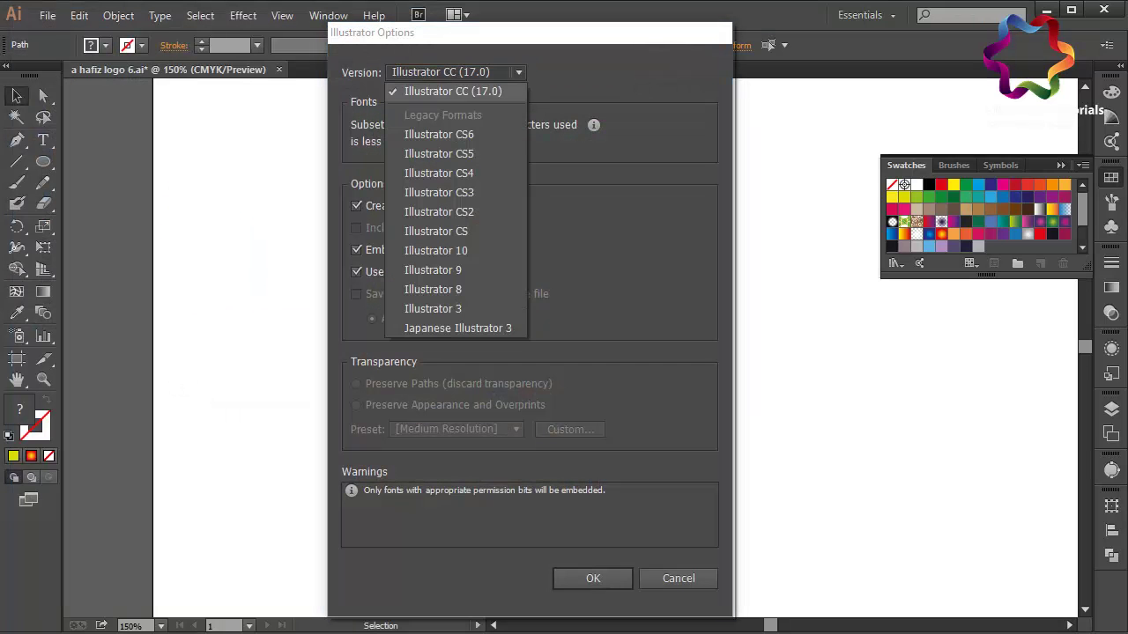
{"action": "left_click", "coordinate": [455, 71]}
{"action": "key", "text": "Return"}
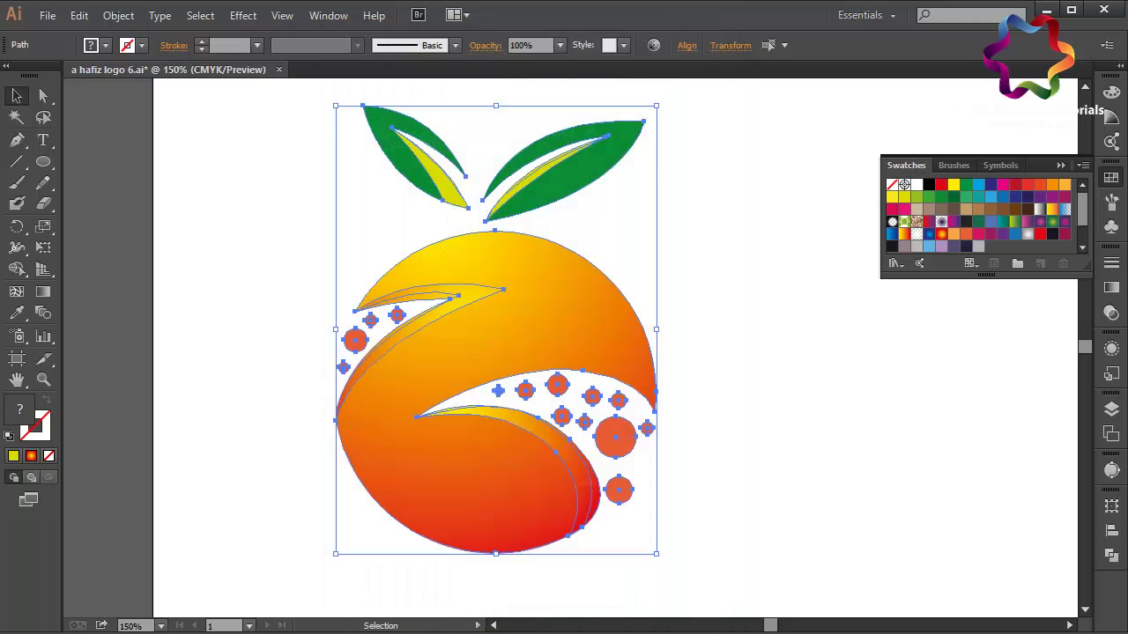
Move the whole logo left to free space on the right of the artboard
{"action": "key", "text": "ctrl+shift+a"}
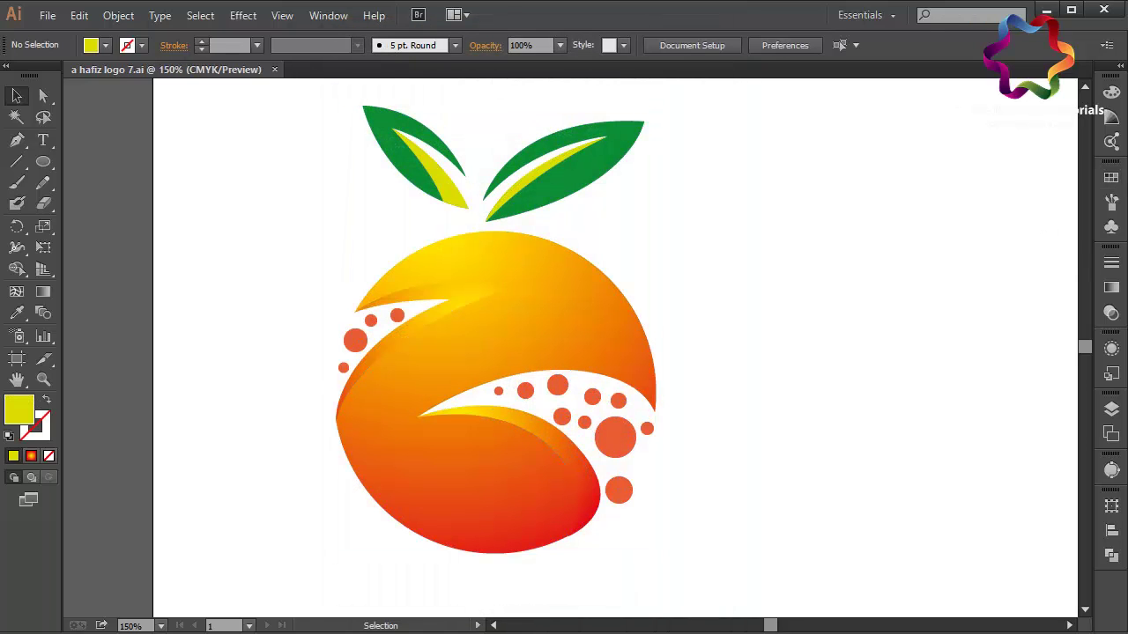
{"action": "left_click_drag", "start_coordinate": [705, 151], "coordinate": [331, 564]}
{"action": "mouse_move", "coordinate": [656, 352]}
{"action": "left_mouse_down"}
{"action": "mouse_move", "coordinate": [361, 374]}
{"action": "mouse_move", "coordinate": [564, 353]}
{"action": "mouse_move", "coordinate": [375, 352]}
{"action": "left_mouse_up"}
Right of the logo, write 'Press/click "LIKE" and "SHARE" if you happy with my video tutorial :)'
{"action": "key", "text": "t"}
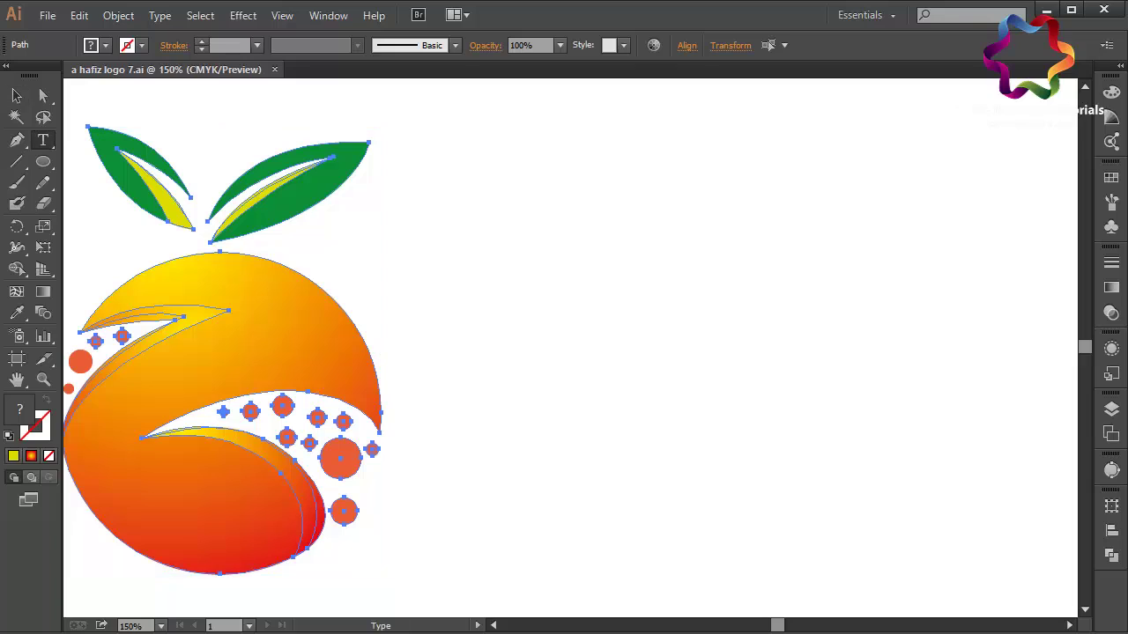
{"action": "left_click", "coordinate": [477, 226]}
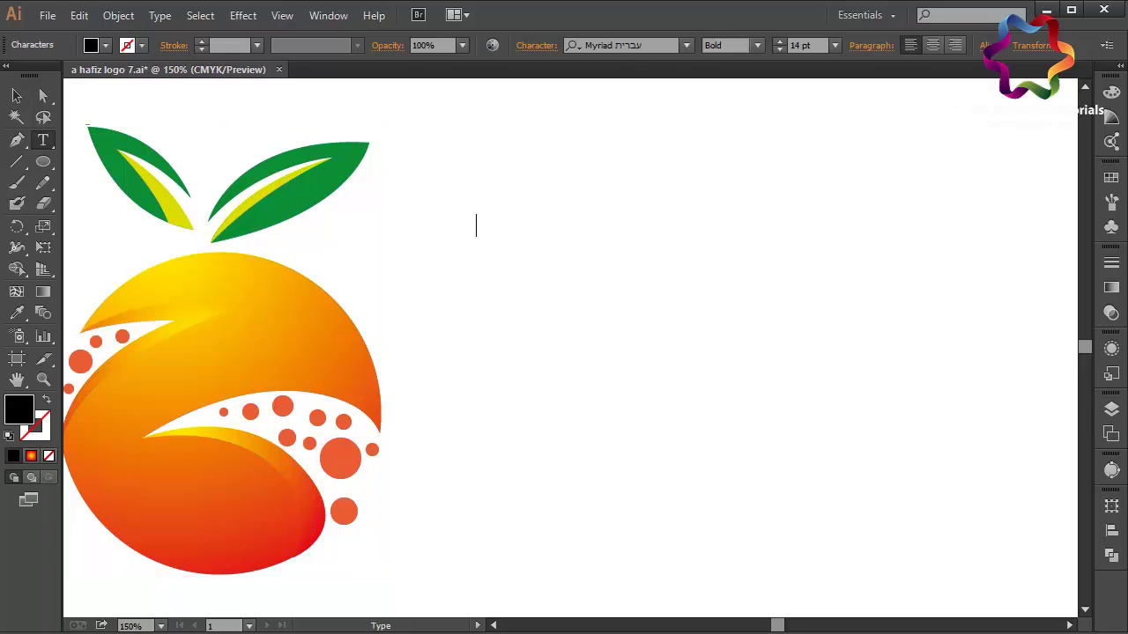
{"action": "type", "text": "Press/"}
{"action": "type", "text": "click \""}
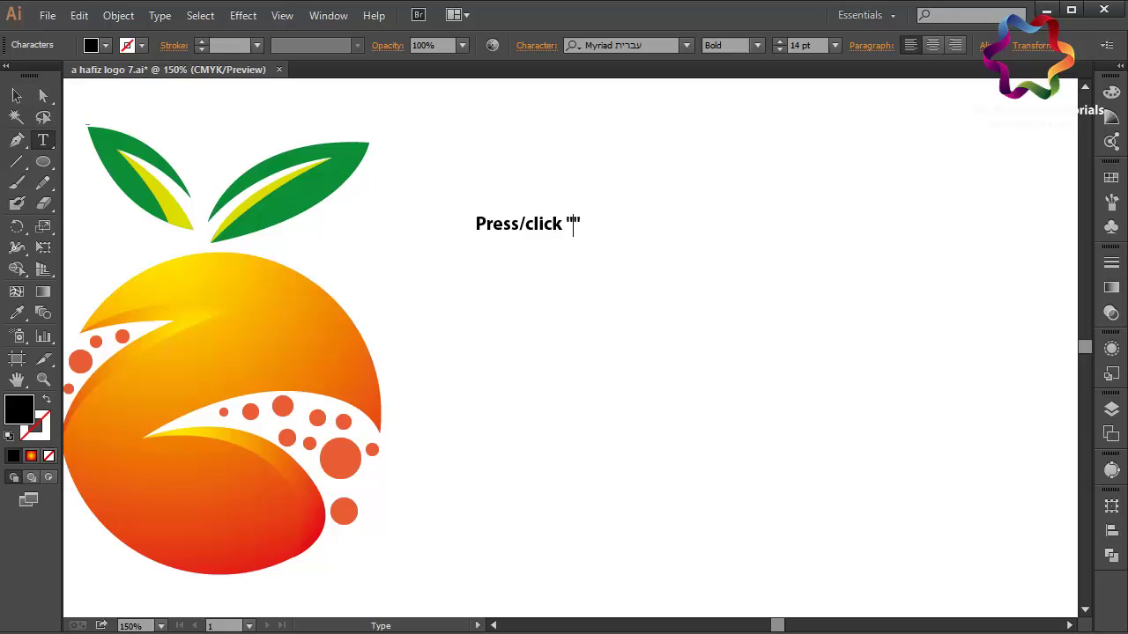
{"action": "type", "text": "LIKE"}
{"action": "key", "text": "Right"}
{"action": "type", "text": "a"}
{"action": "type", "text": "nd \"\""}
{"action": "key", "text": "Left"}
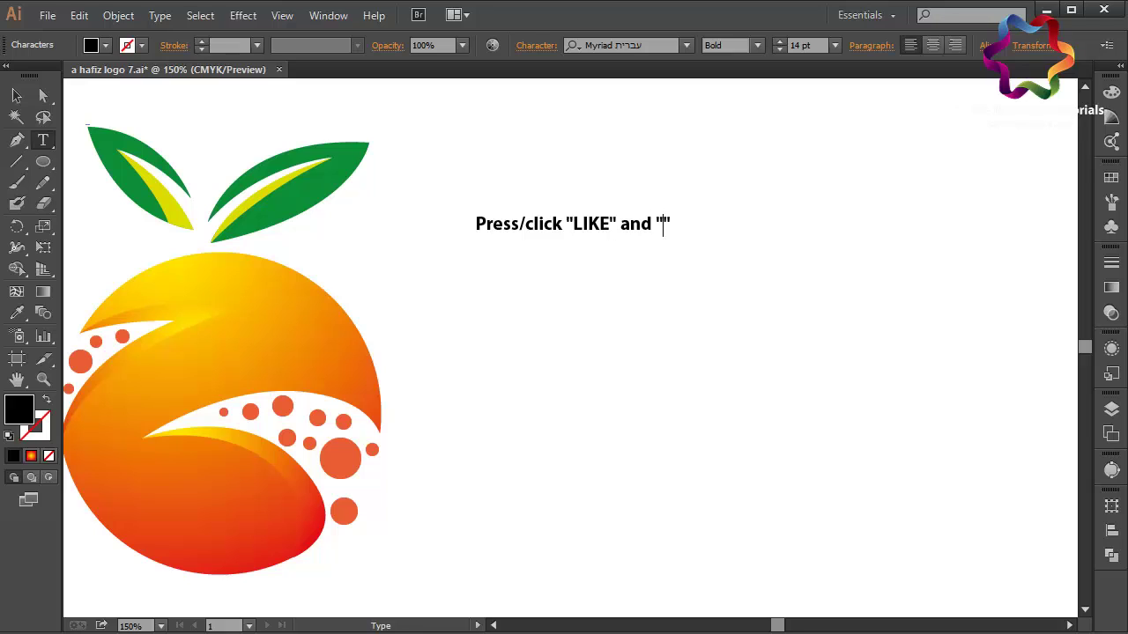
{"action": "type", "text": "SHARE"}
{"action": "key", "text": "Right"}
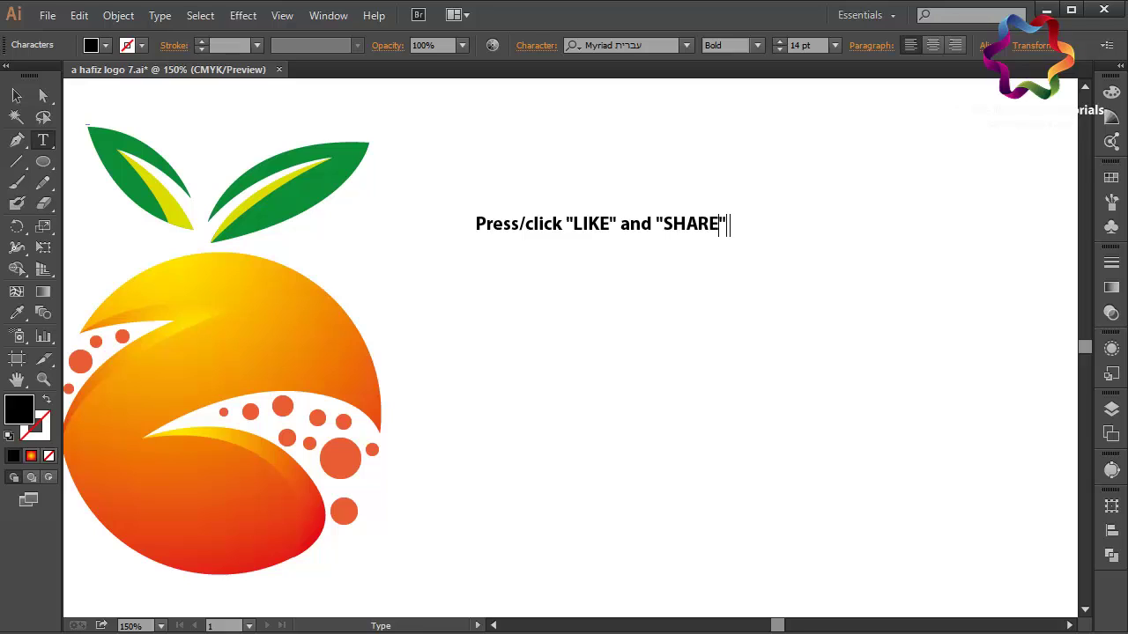
{"action": "type", "text": "if you ha"}
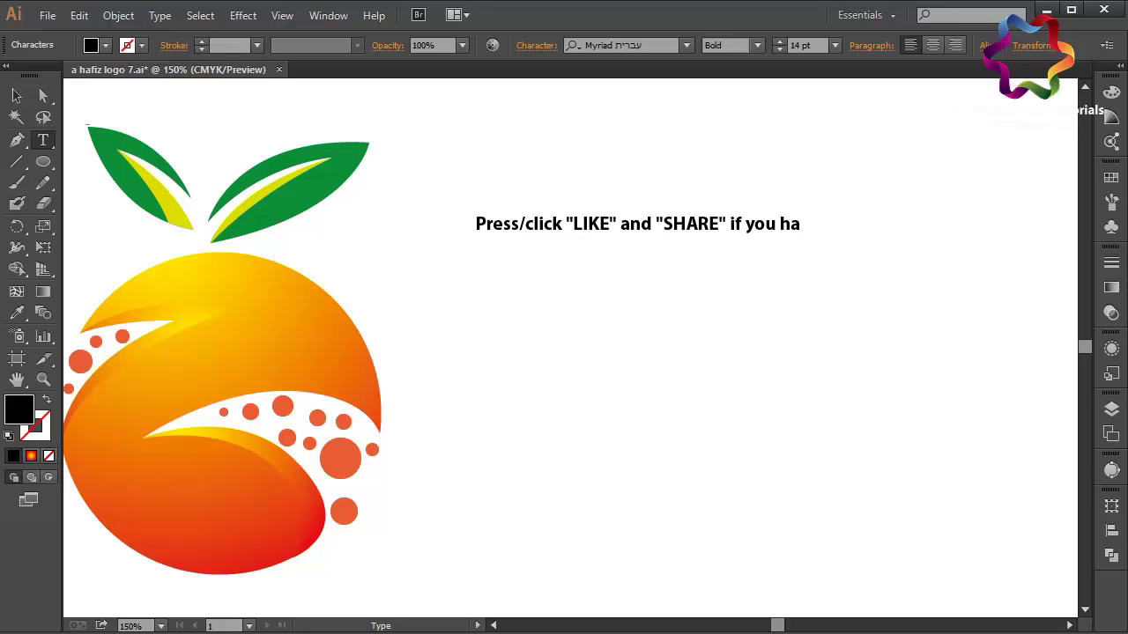
{"action": "type", "text": "ppy with my"}
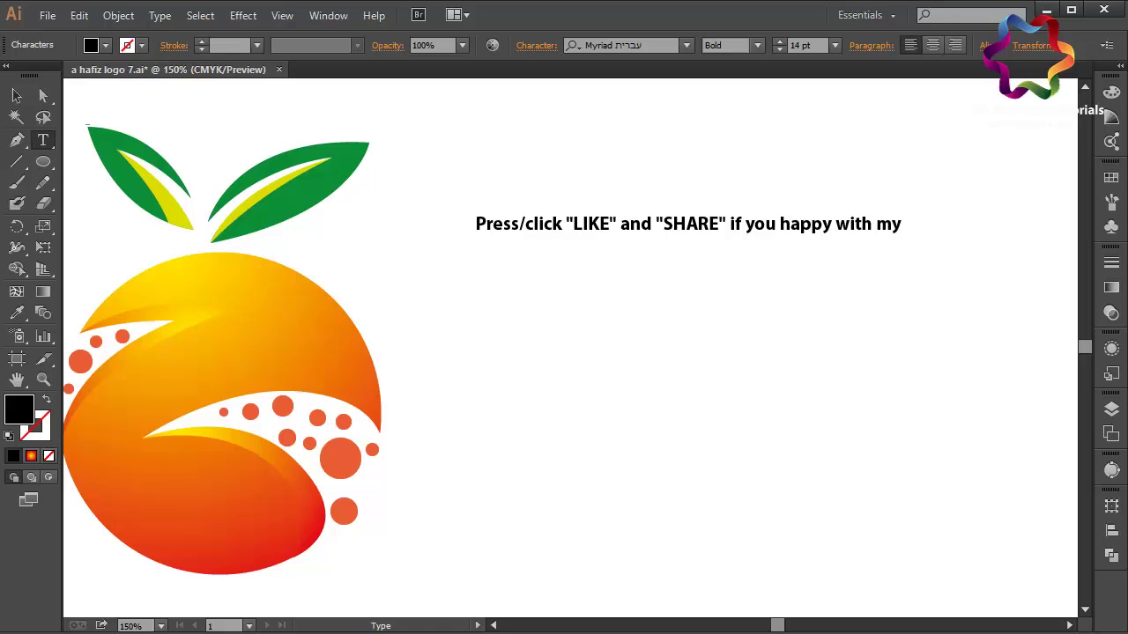
{"action": "type", "text": " video tutor"}
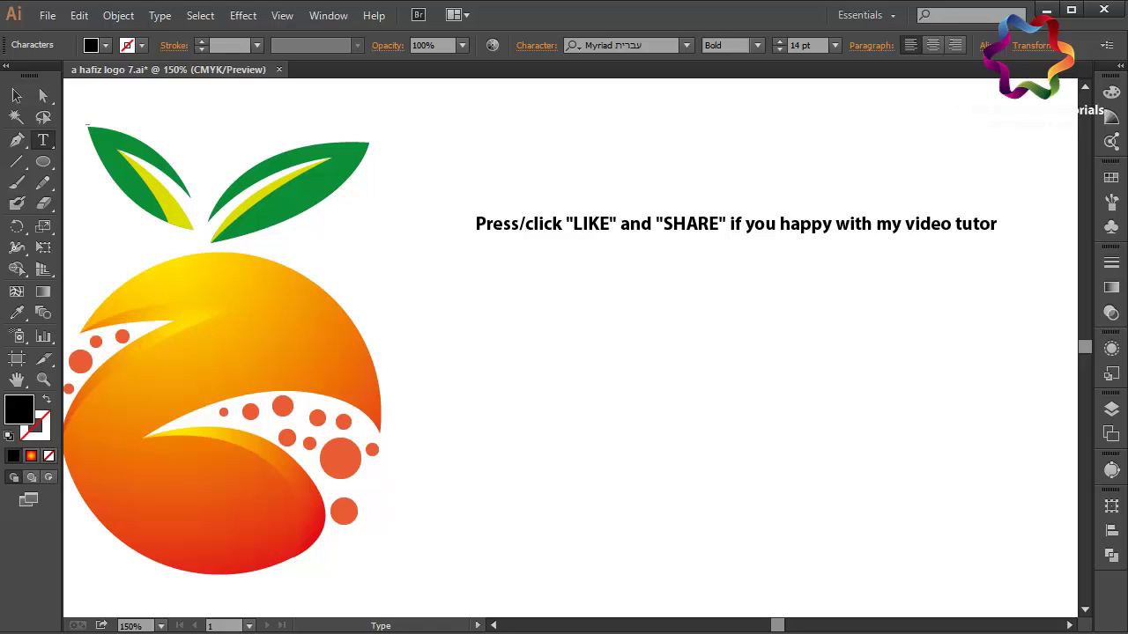
{"action": "type", "text": "ial :)"}
Add a second line 'see my youtube channel in ""' with the tutorial series title pasted inside the quotes
{"action": "key", "text": "Return"}
{"action": "type", "text": "see m"}
{"action": "type", "text": "y you"}
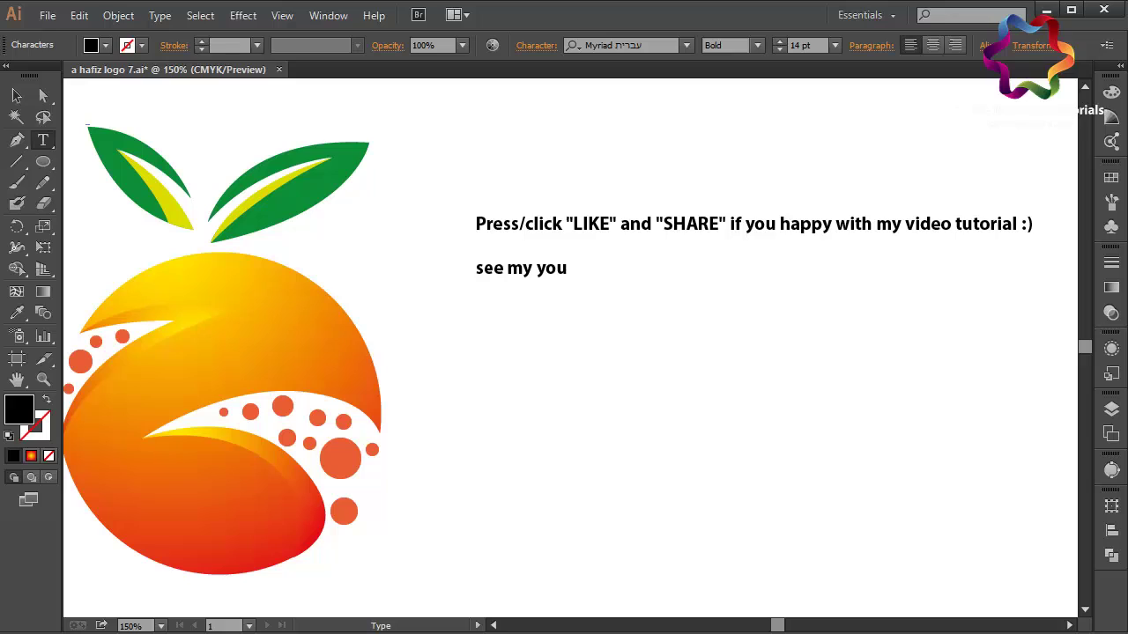
{"action": "type", "text": "tube chan"}
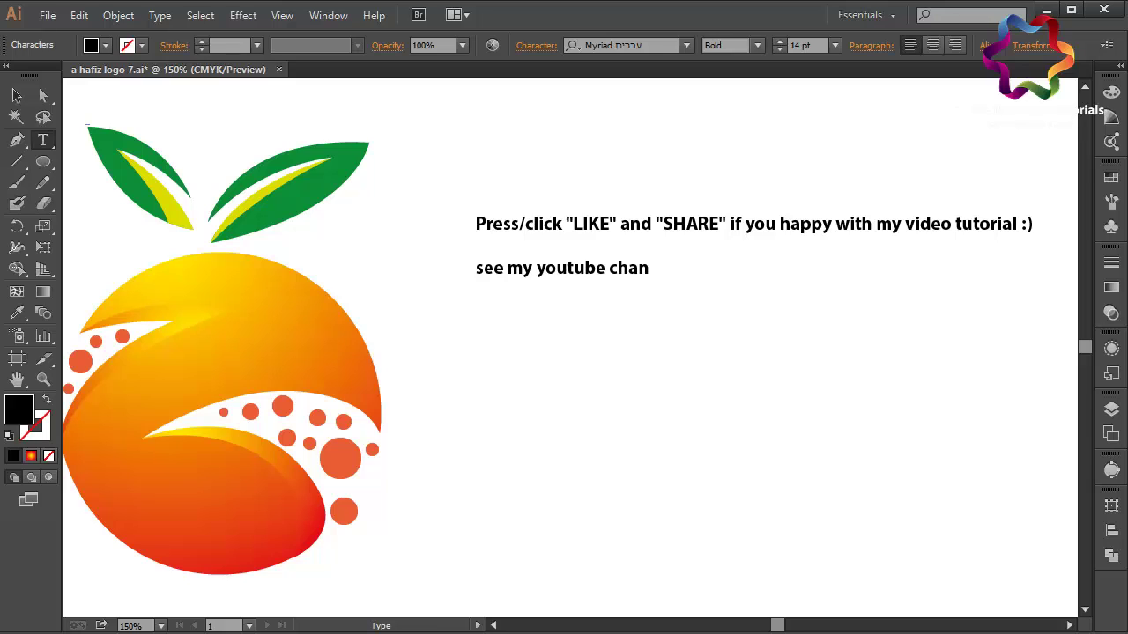
{"action": "type", "text": "nel in"}
{"action": "type", "text": " \"\""}
{"action": "key", "text": "Left"}
{"action": "key", "text": "ctrl+v"}
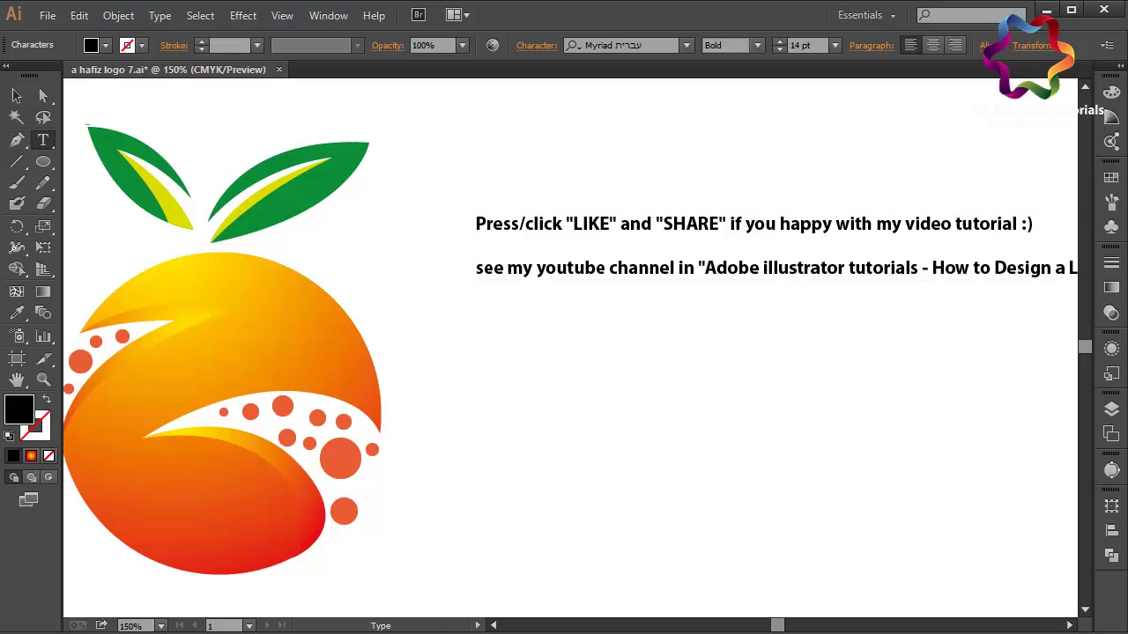
Shift the outro text block left toward the orange and open a new line after the Logo line
{"action": "scroll", "coordinate": [571, 379], "scroll_direction": "right", "scroll_amount": 3}
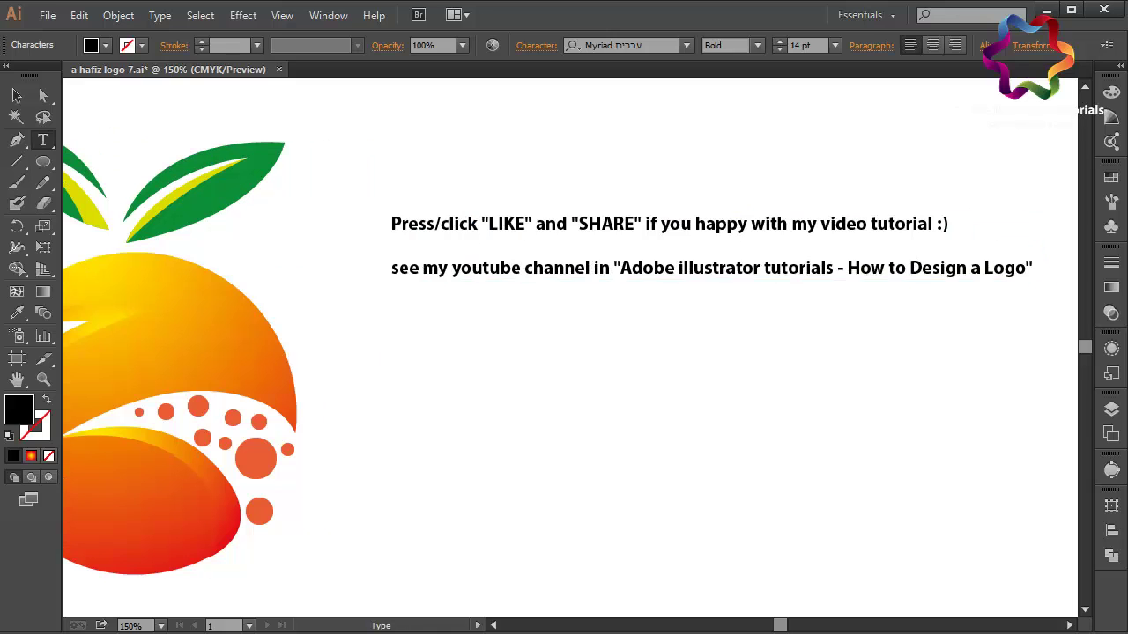
{"action": "scroll", "coordinate": [571, 378], "scroll_direction": "left", "scroll_amount": 2}
{"action": "scroll", "coordinate": [571, 352], "scroll_direction": "right", "scroll_amount": 2}
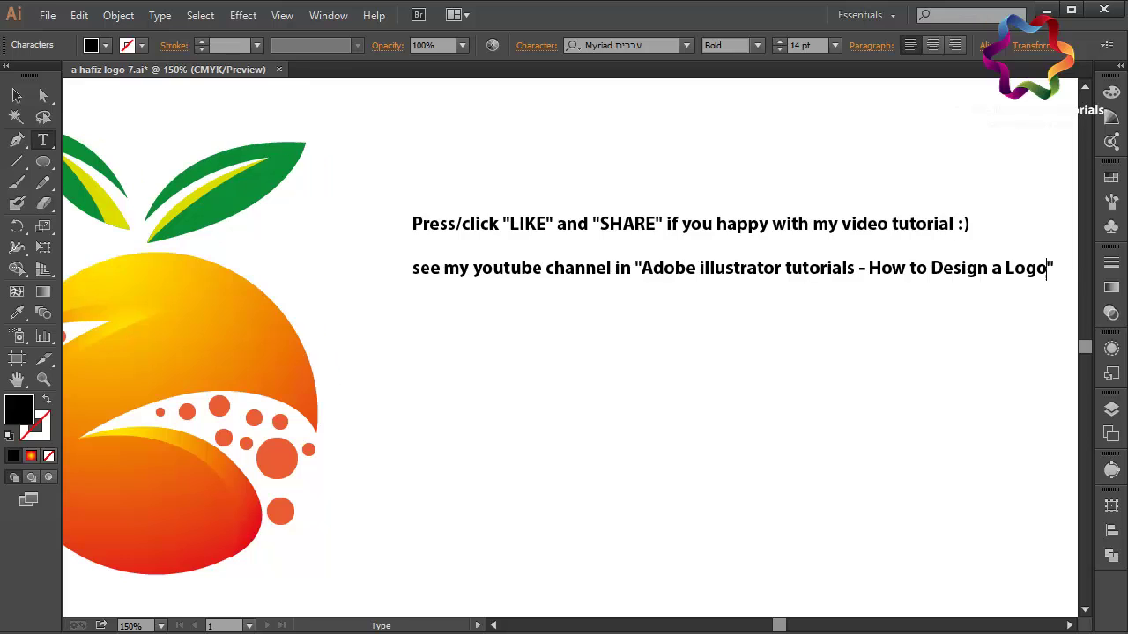
{"action": "left_click_drag", "start_coordinate": [412, 228], "coordinate": [378, 229]}
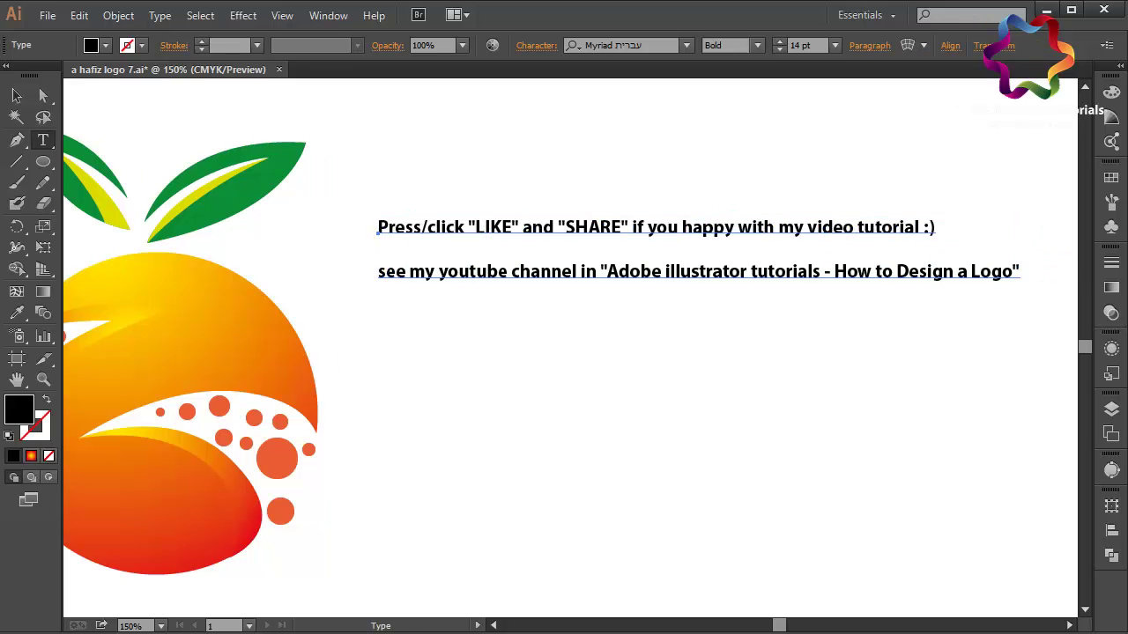
{"action": "left_click", "coordinate": [991, 271]}
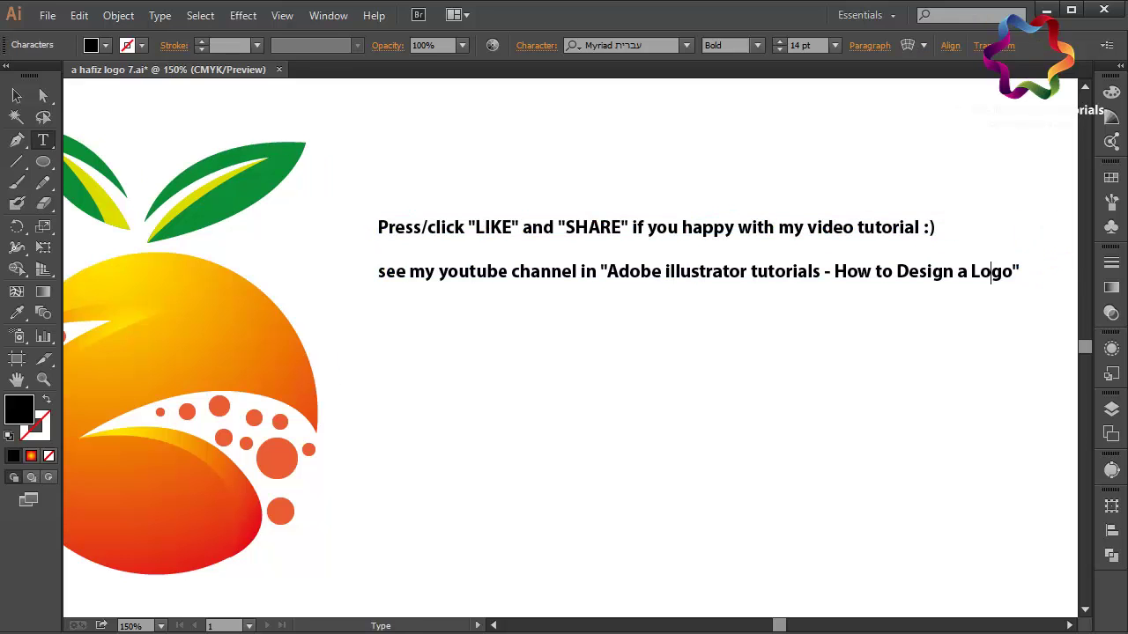
{"action": "key", "text": "Right"}
{"action": "key", "text": "Right"}
{"action": "key", "text": "Right"}
{"action": "key", "text": "Return"}
Type the support, daily-tutorial and 'Thanks buddy :)' lines, then select all the outro text
{"action": "type", "text": "I"}
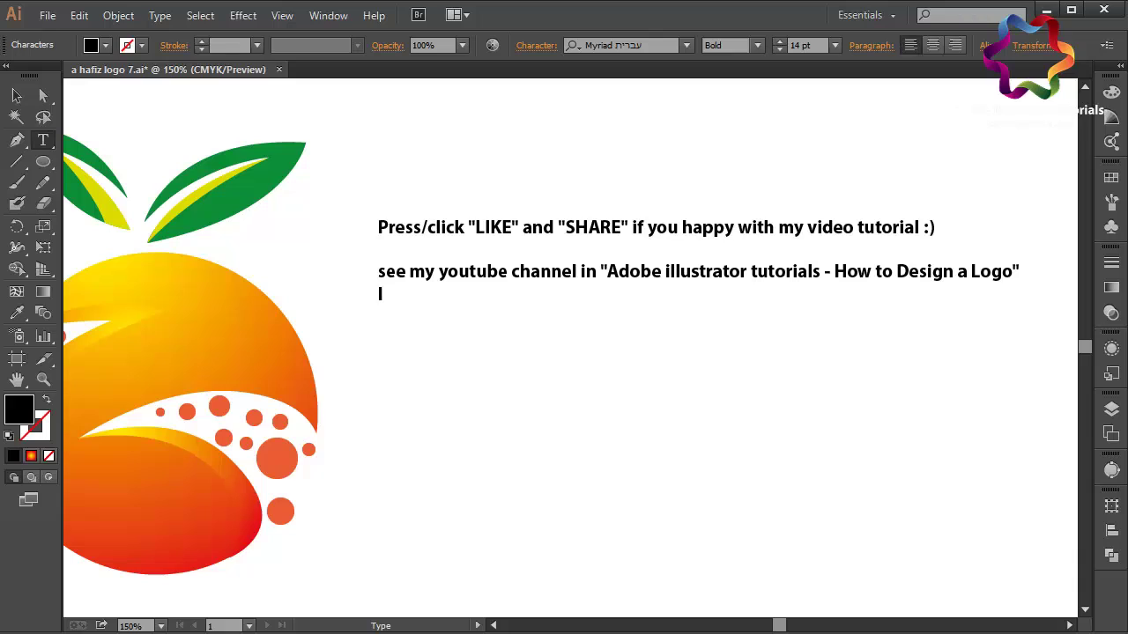
{"action": "type", "text": " will"}
{"action": "key", "text": "BackSpace"}
{"action": "key", "text": "BackSpace"}
{"action": "key", "text": "BackSpace"}
{"action": "key", "text": "BackSpace"}
{"action": "key", "text": "BackSpace"}
{"action": "type", "text": "Supo"}
{"action": "key", "text": "BackSpace"}
{"action": "type", "text": "p"}
{"action": "type", "text": "ort me"}
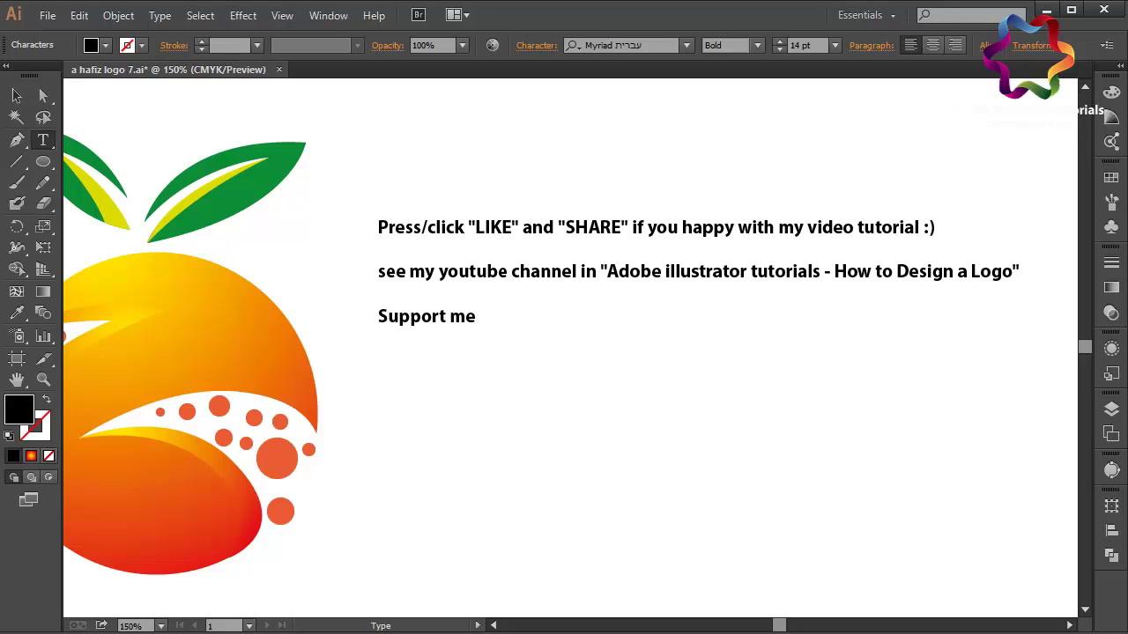
{"action": "type", "text": " in making new"}
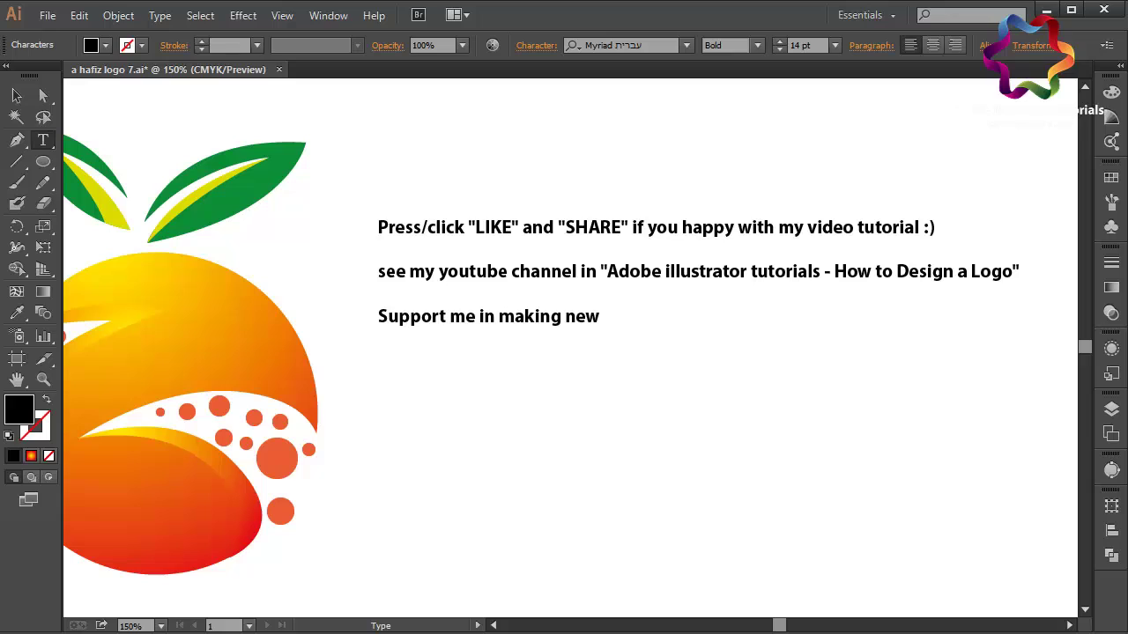
{"action": "type", "text": " video tuto"}
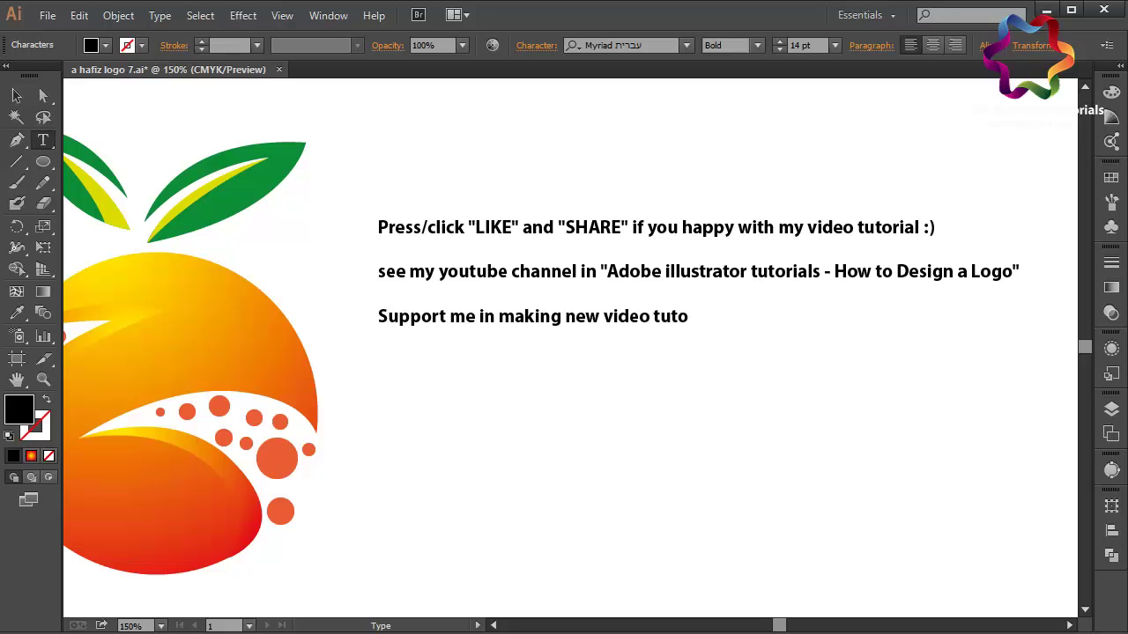
{"action": "type", "text": "rial every da"}
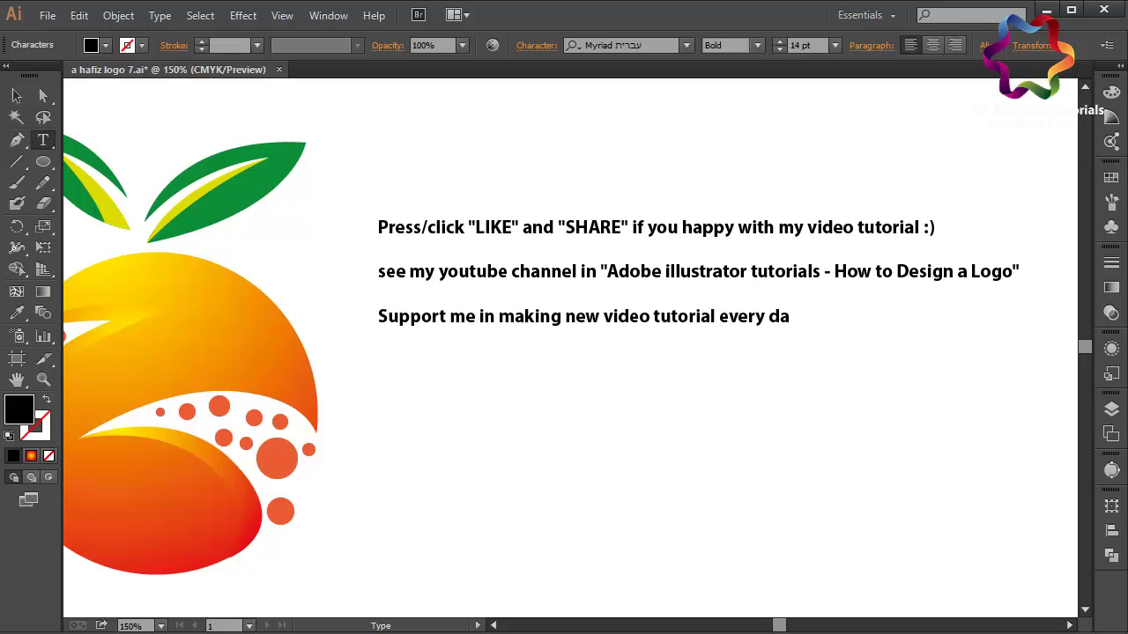
{"action": "type", "text": "y"}
{"action": "key", "text": "BackSpace"}
{"action": "type", "text": "withpr"}
{"action": "type", "text": "ess \"\""}
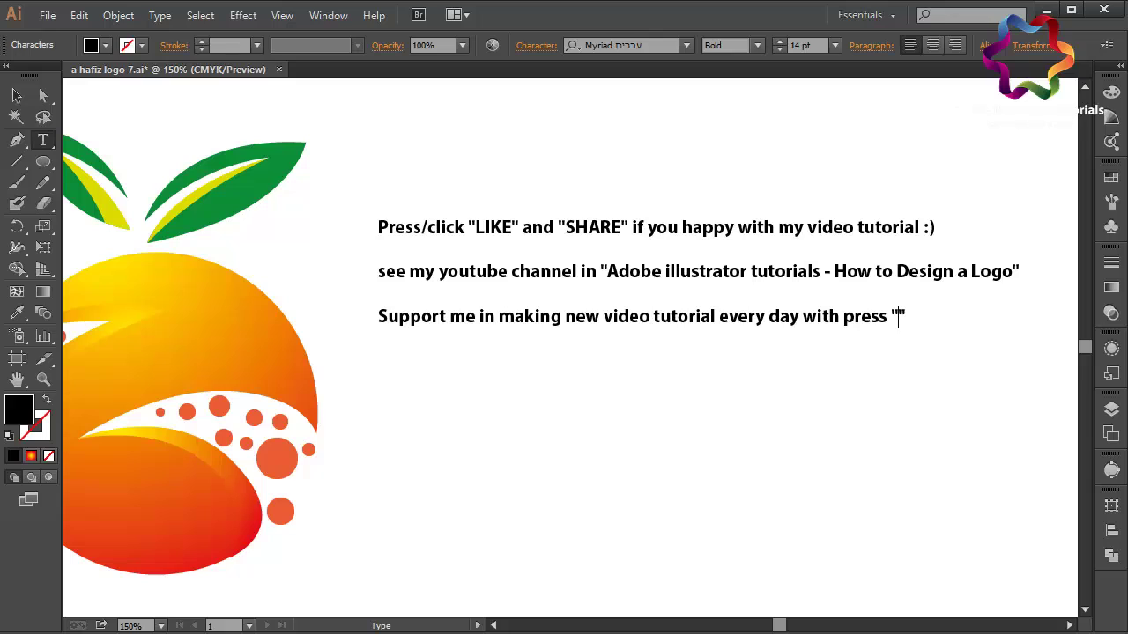
{"action": "type", "text": "LIKE"}
{"action": "key", "text": "Right"}
{"action": "type", "text": "on my"}
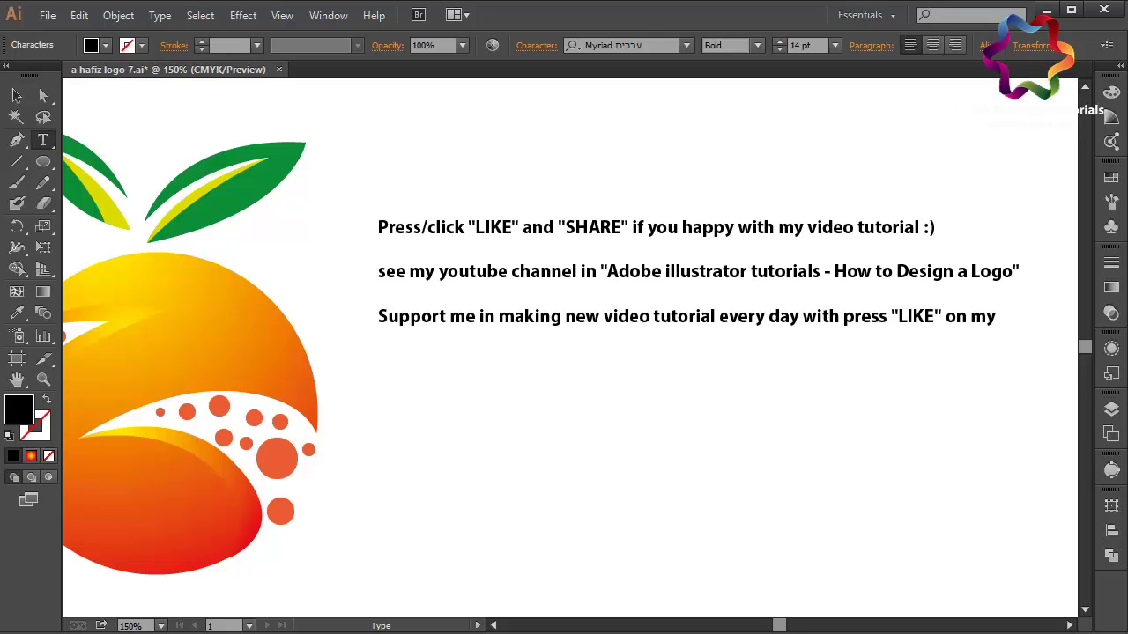
{"action": "type", "text": " video tuto"}
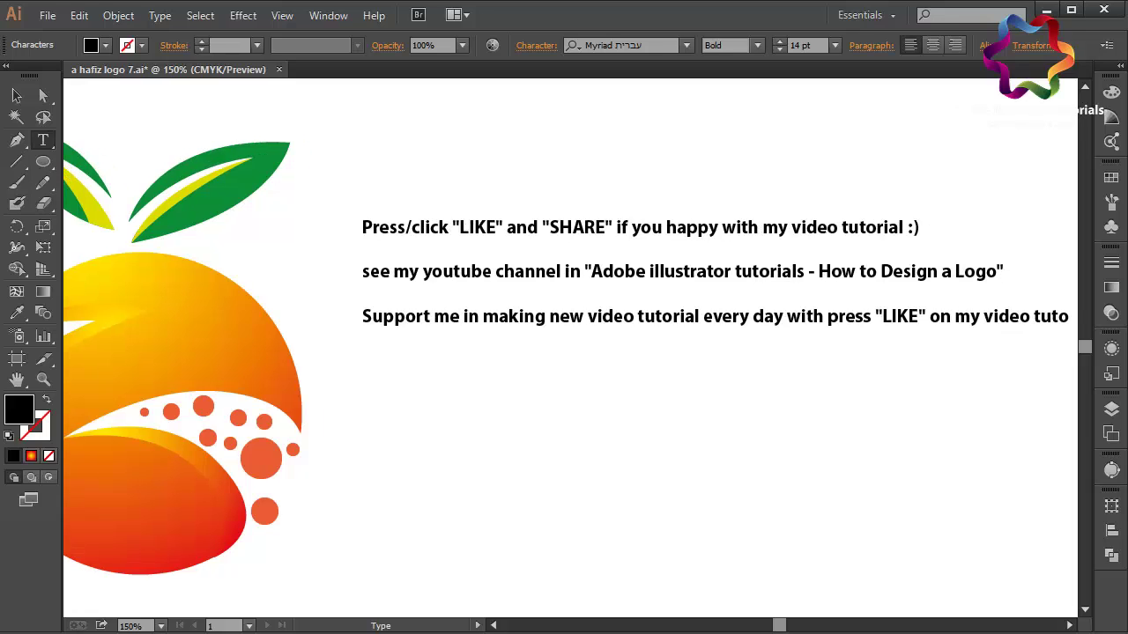
{"action": "type", "text": "rial"}
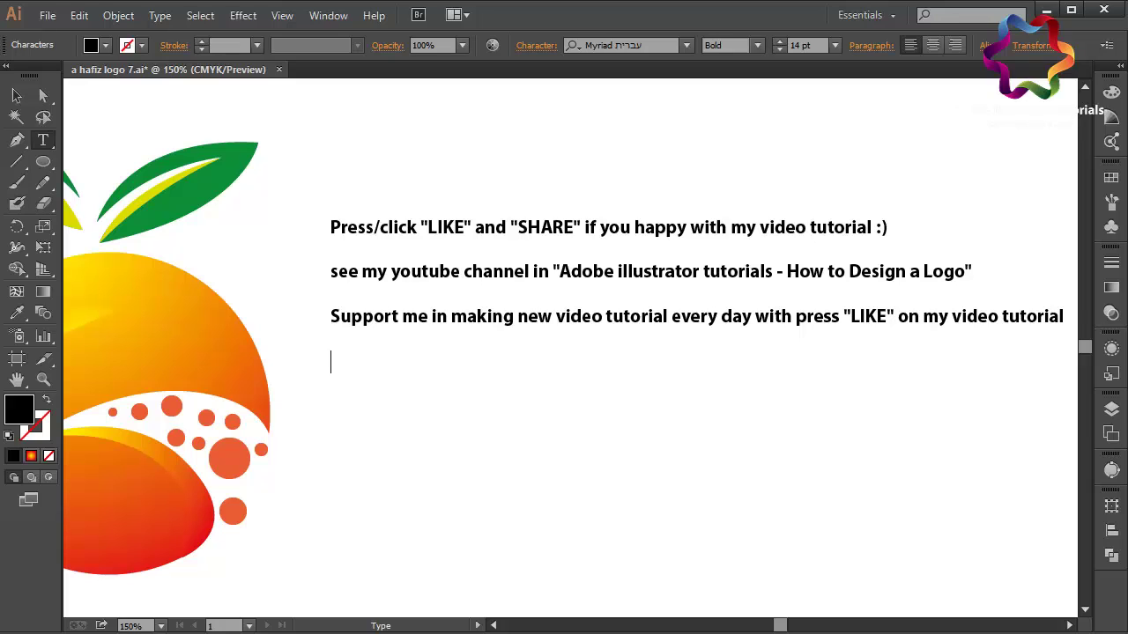
{"action": "type", "text": "I will t"}
{"action": "type", "text": "ry to rele"}
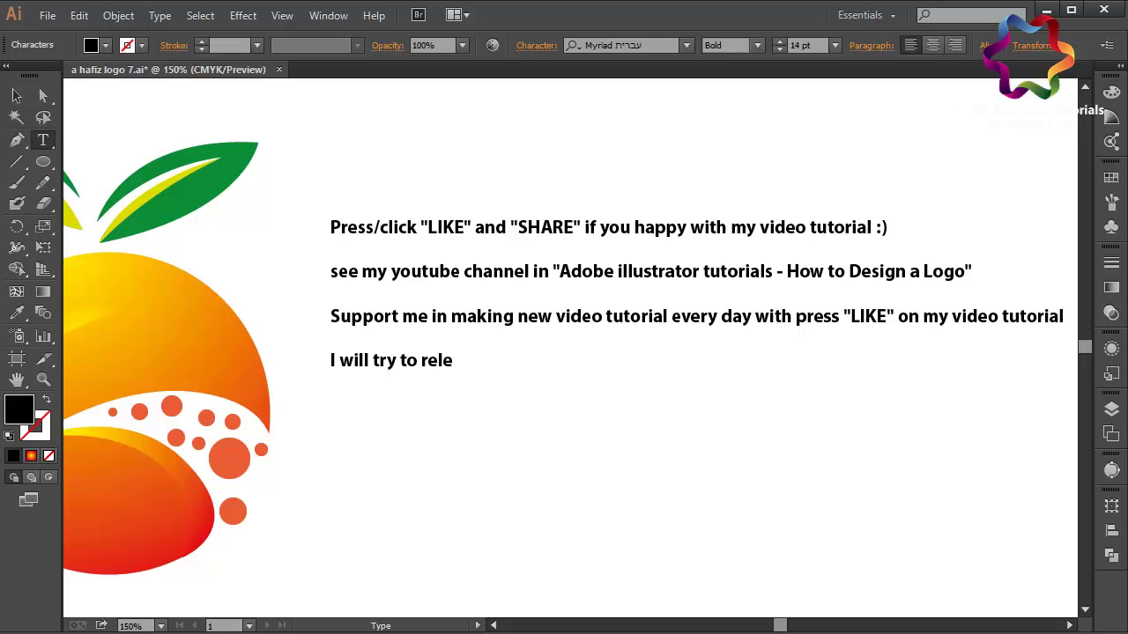
{"action": "type", "text": "ase/up"}
{"action": "type", "text": "date new vid"}
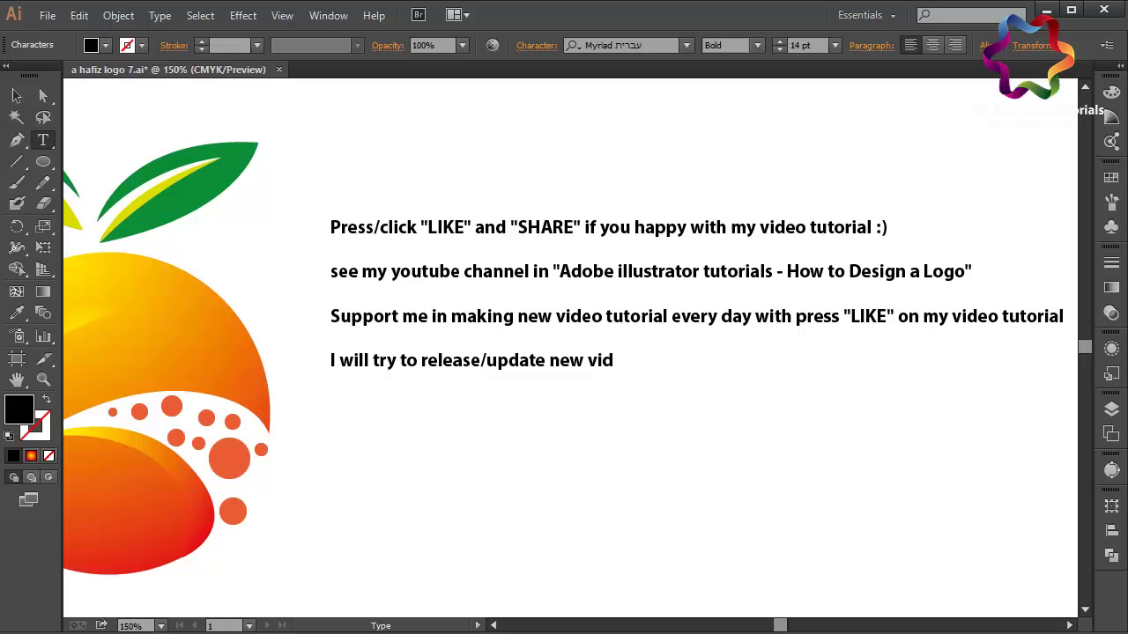
{"action": "type", "text": "eo tuto"}
{"action": "type", "text": "rial every da"}
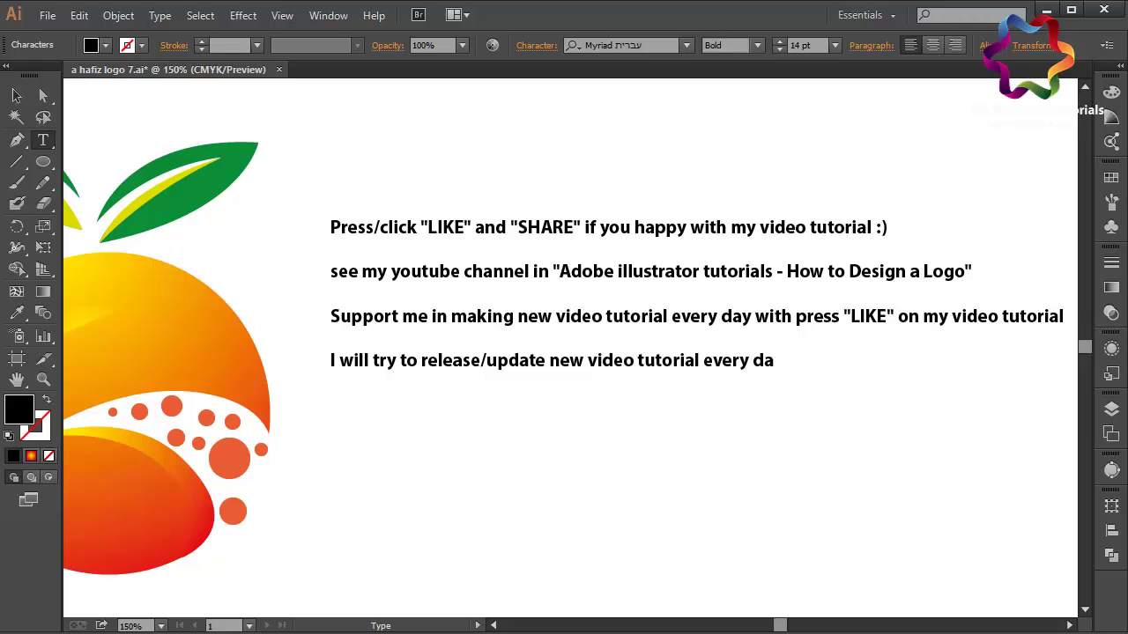
{"action": "type", "text": "y. I h"}
{"action": "type", "text": "ope yo"}
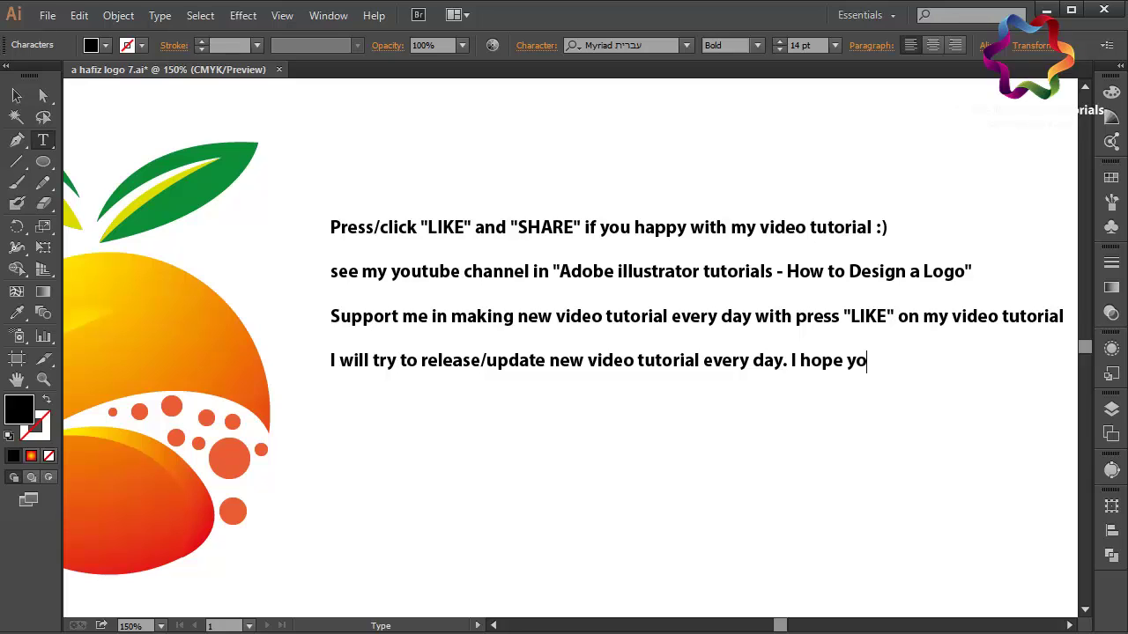
{"action": "type", "text": "u like it "}
{"action": "type", "text": ":"}
{"action": "type", "text": ")  "}
{"action": "type", "text": "Tha"}
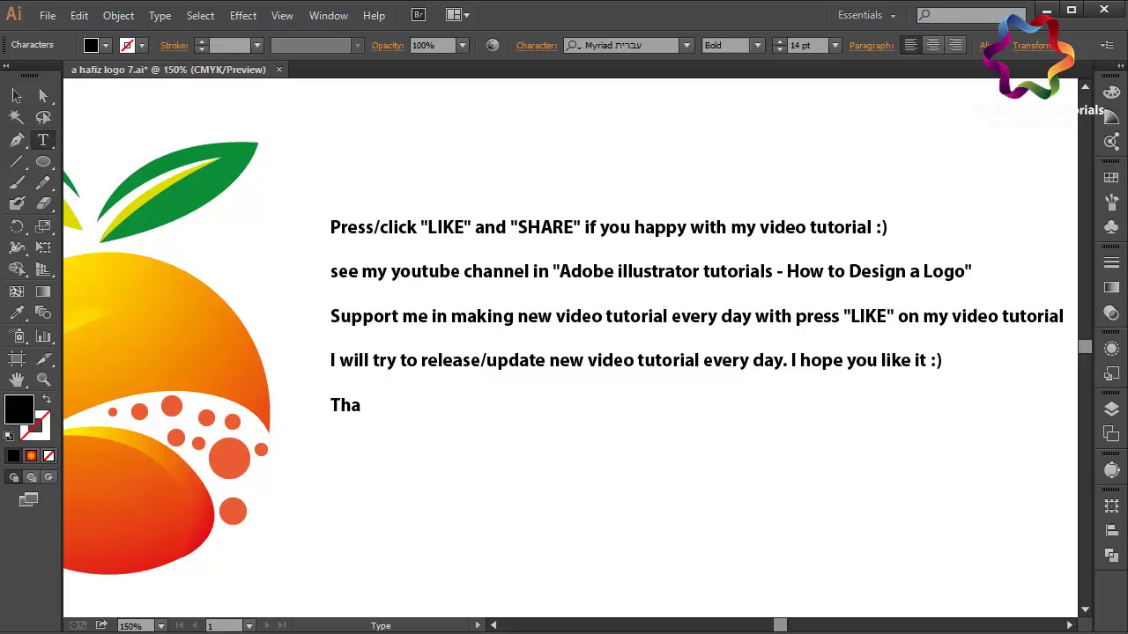
{"action": "type", "text": "nks buddy :"}
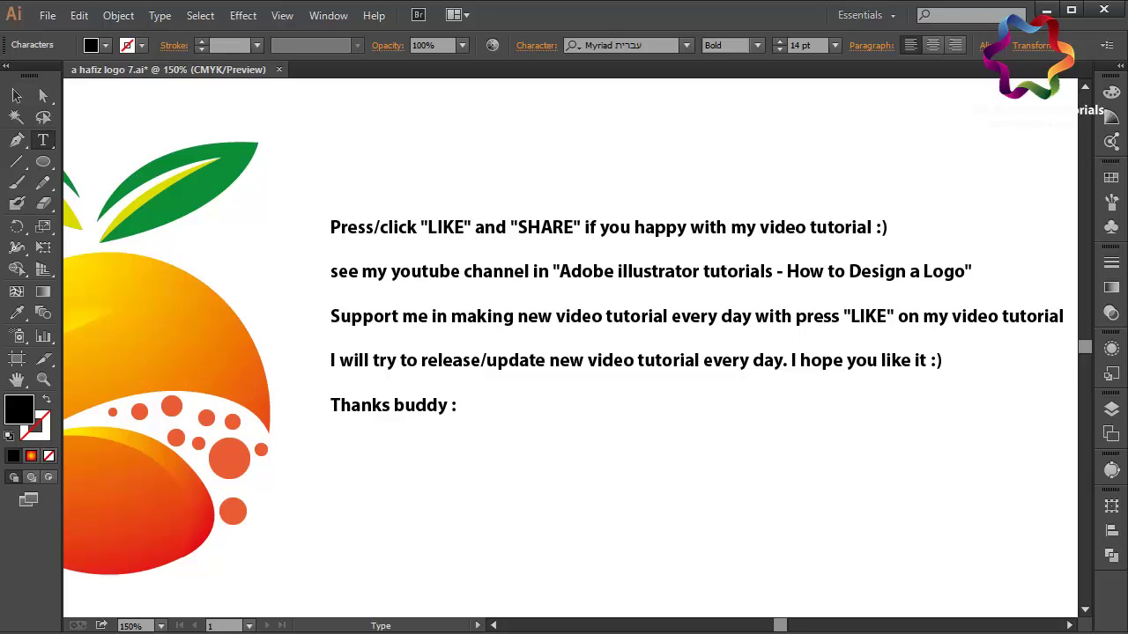
{"action": "type", "text": ")"}
{"action": "key", "text": "ctrl+a"}
Colour the whole outro text frame bright green
{"action": "key", "text": "Escape"}
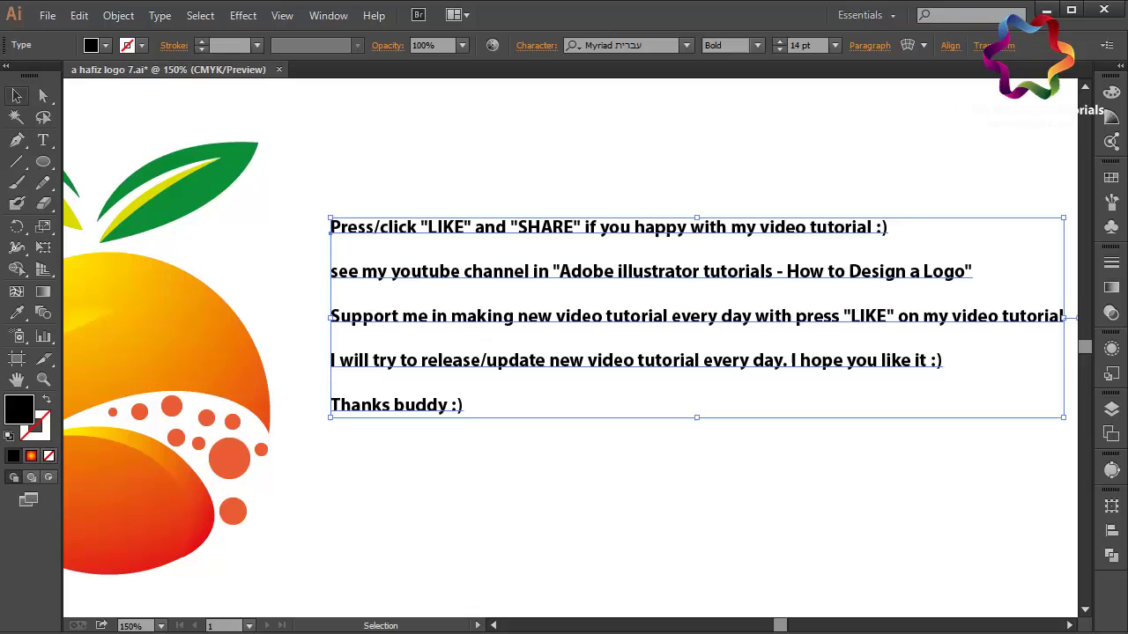
{"action": "left_click", "coordinate": [1111, 177]}
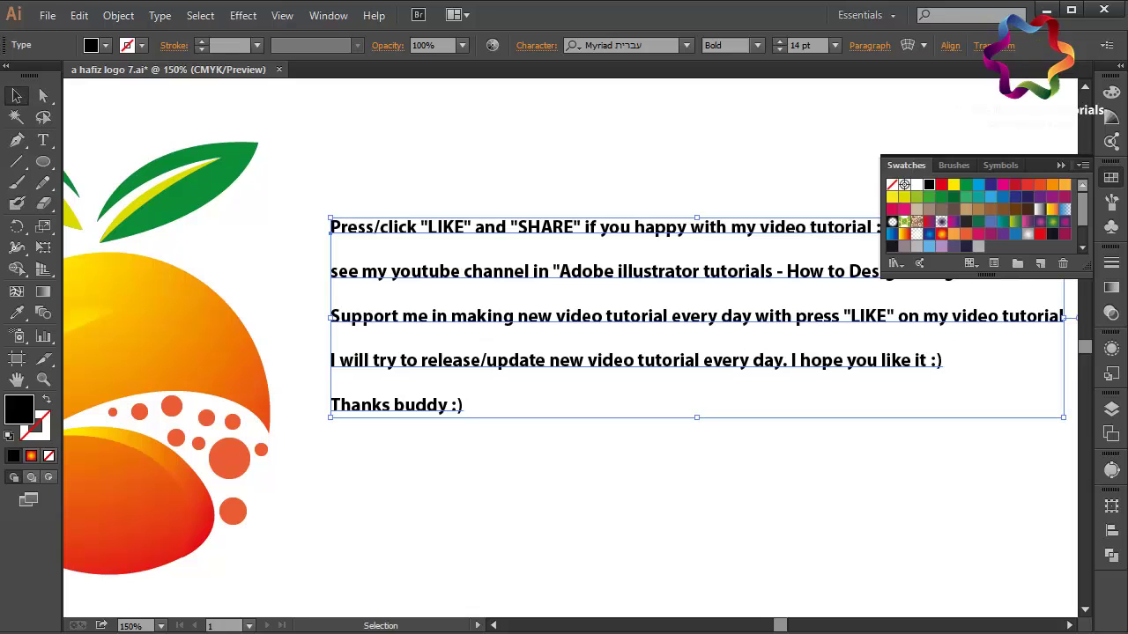
{"action": "left_click", "coordinate": [978, 221]}
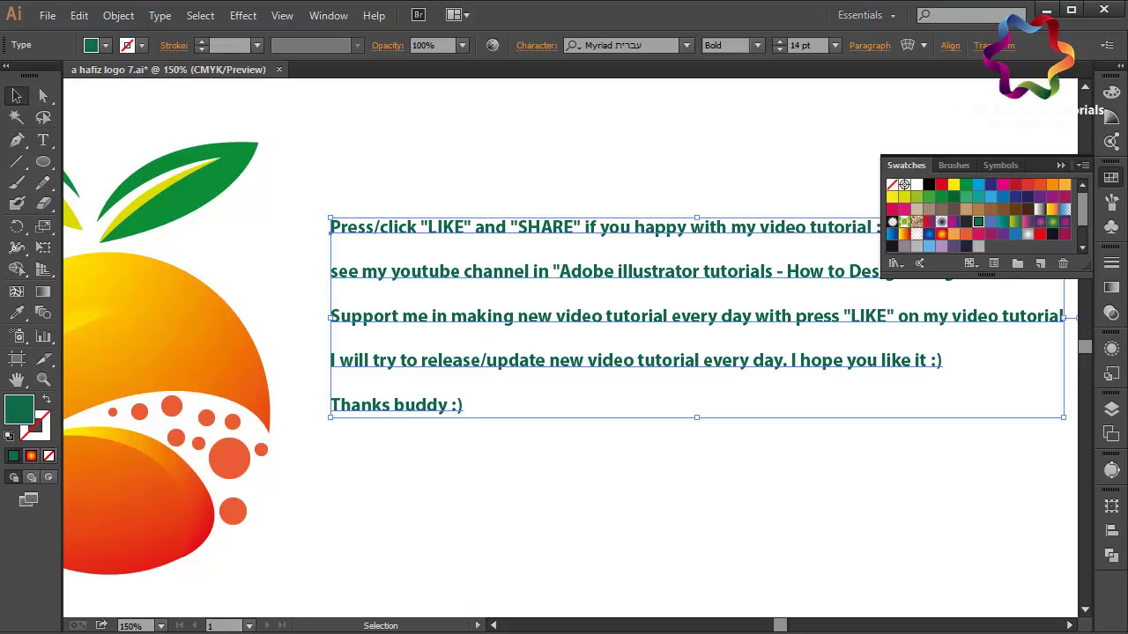
{"action": "left_click", "coordinate": [941, 196]}
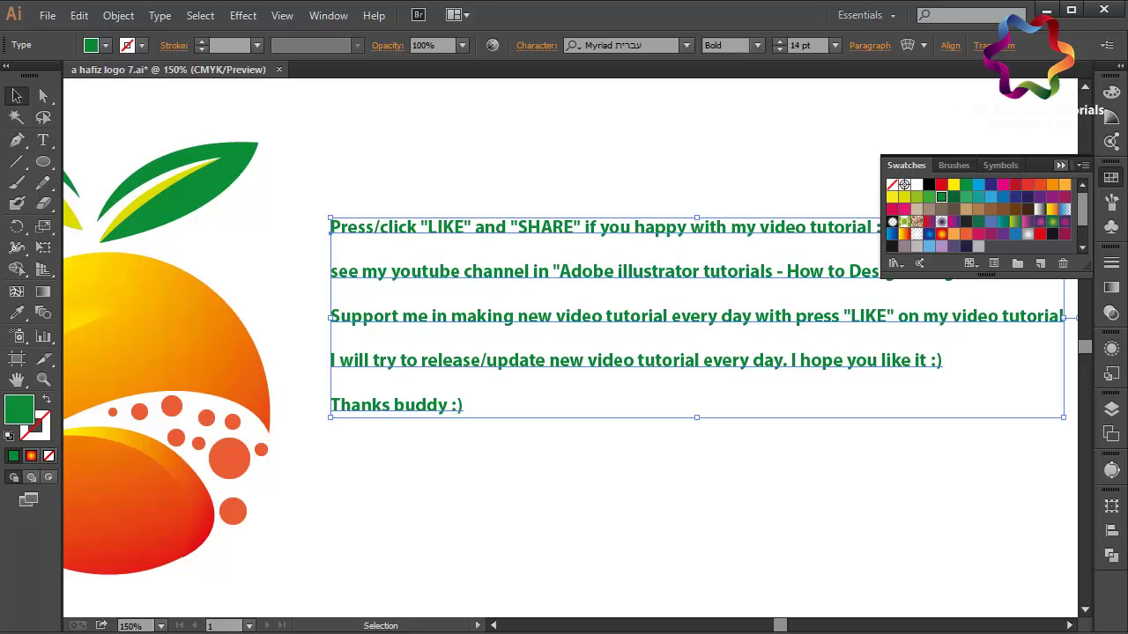
{"action": "left_click", "coordinate": [1061, 164]}
Colour the channel series title, 'LIKE' and 'SHARE' orange
{"action": "key", "text": "t"}
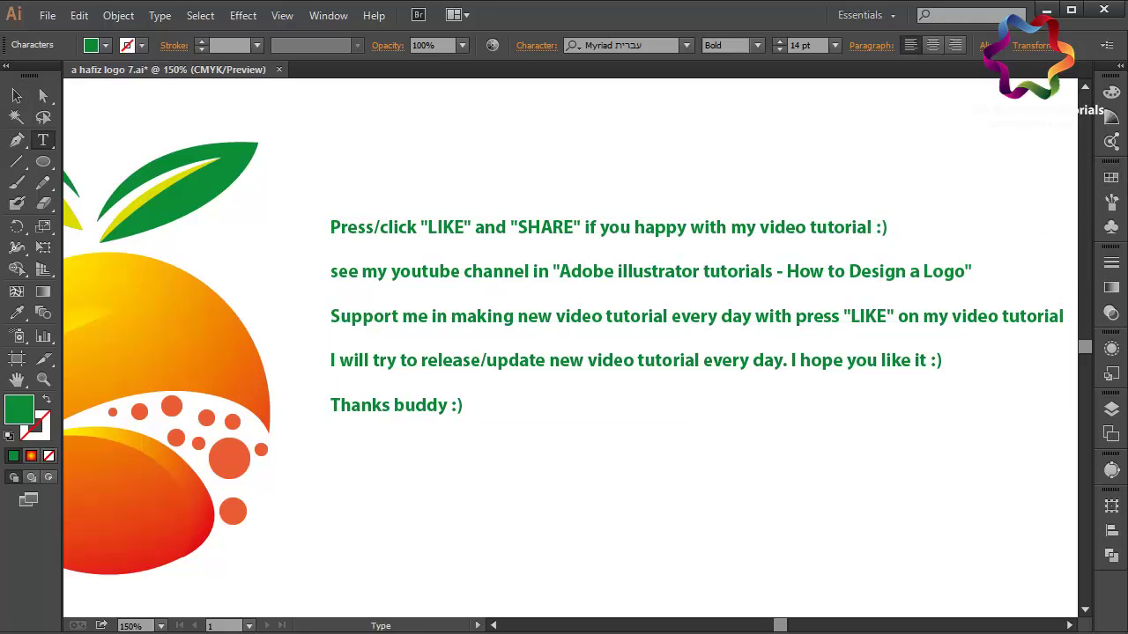
{"action": "left_click_drag", "start_coordinate": [558, 272], "coordinate": [966, 271]}
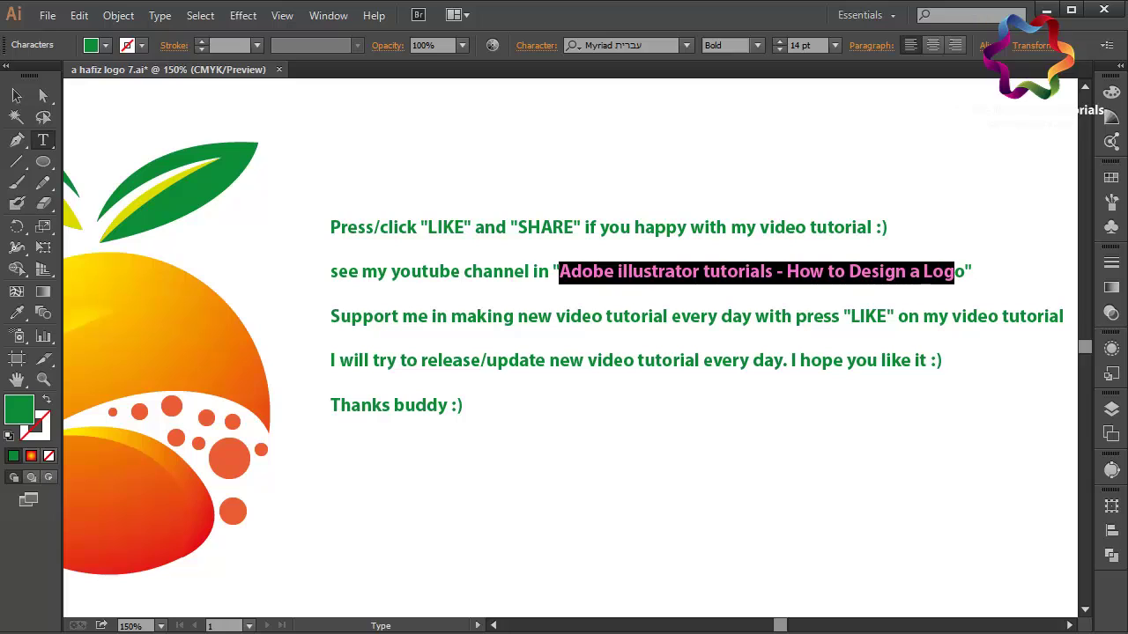
{"action": "left_click", "coordinate": [1111, 178]}
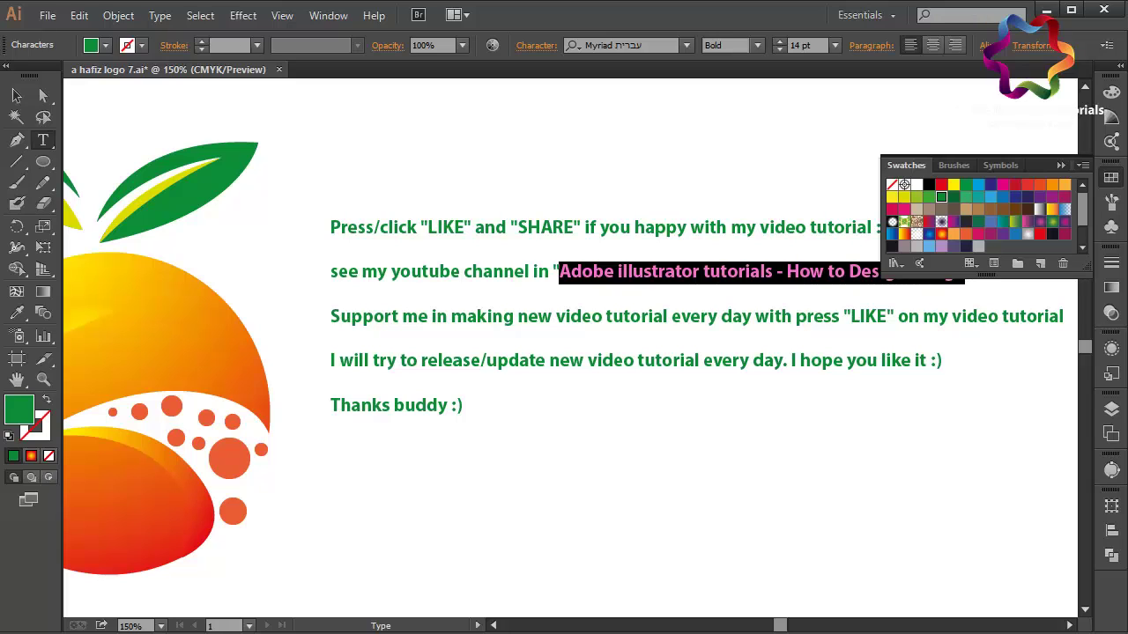
{"action": "left_click", "coordinate": [965, 234]}
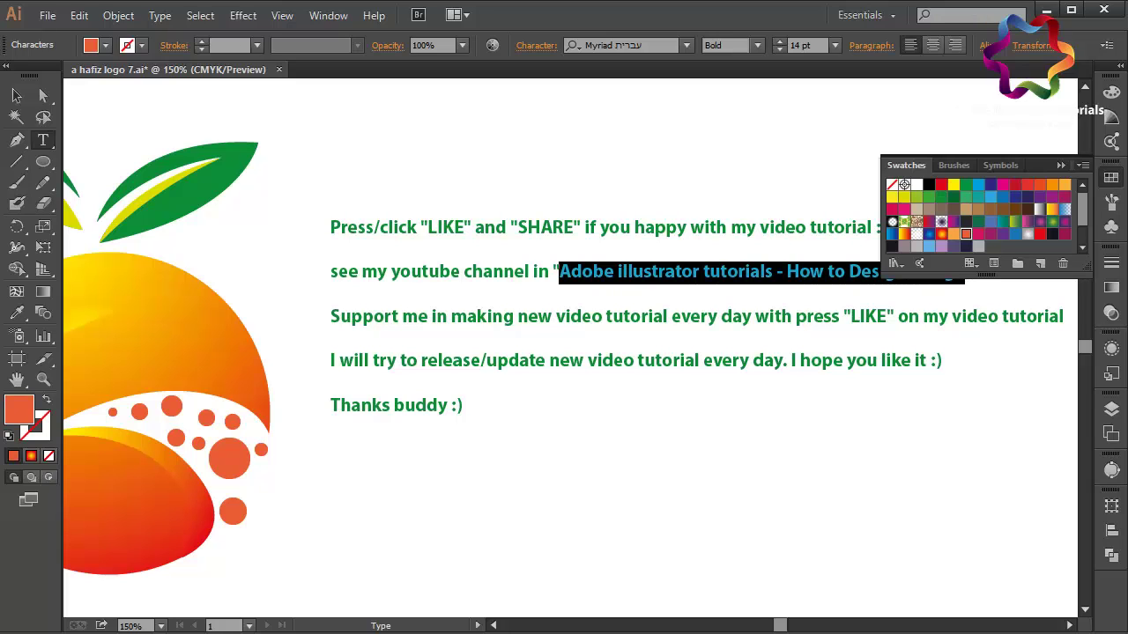
{"action": "double_click", "coordinate": [445, 227]}
{"action": "left_click", "coordinate": [941, 197]}
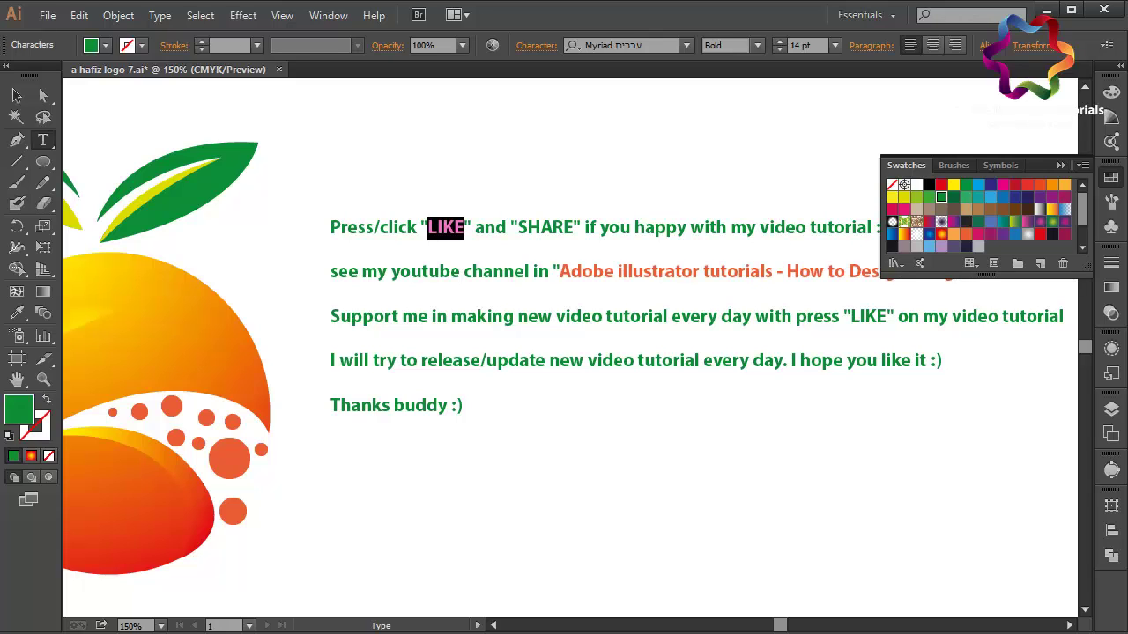
{"action": "left_click", "coordinate": [966, 234]}
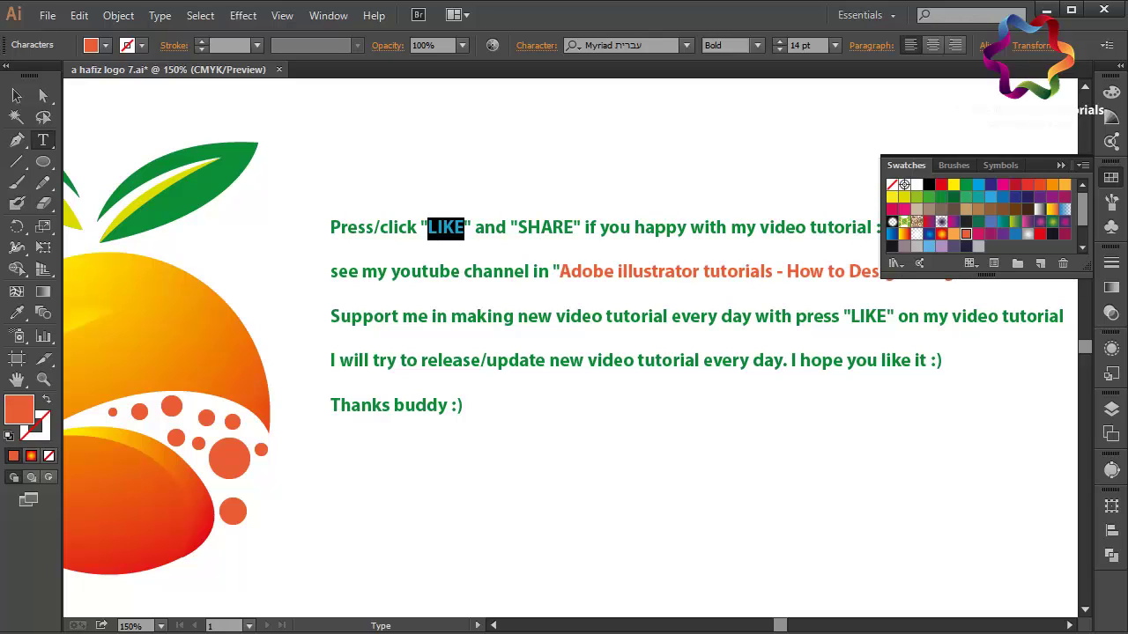
{"action": "double_click", "coordinate": [545, 227]}
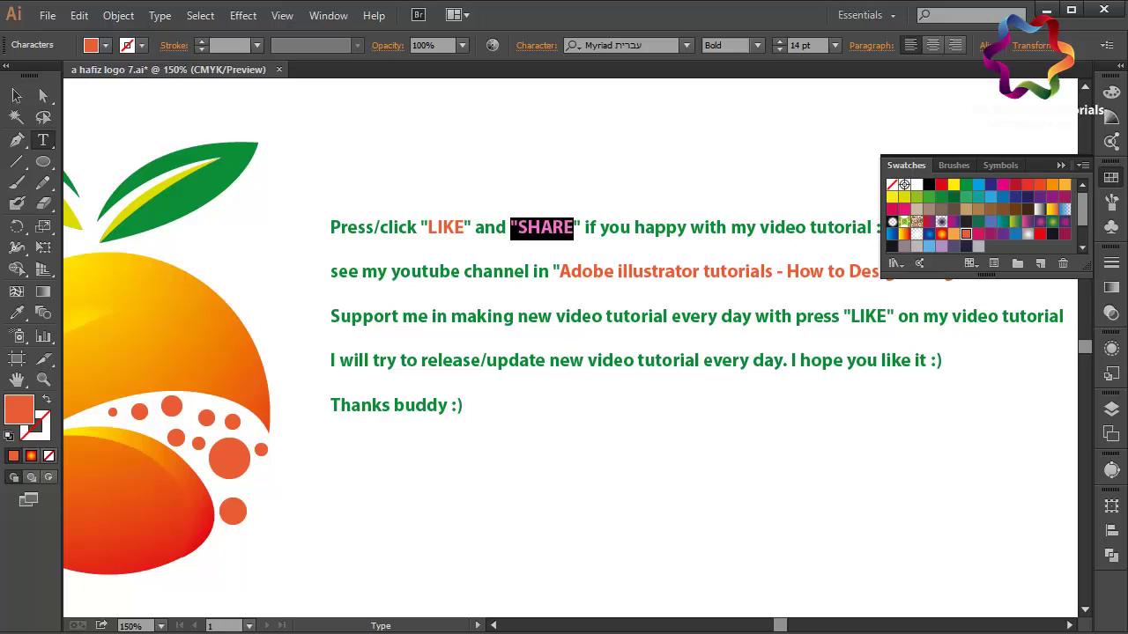
{"action": "left_click", "coordinate": [941, 196]}
{"action": "left_click", "coordinate": [966, 233]}
Add a 'SUBSCRIBE to get new information…' line about publishing a video tutorial every day
{"action": "left_click", "coordinate": [438, 405]}
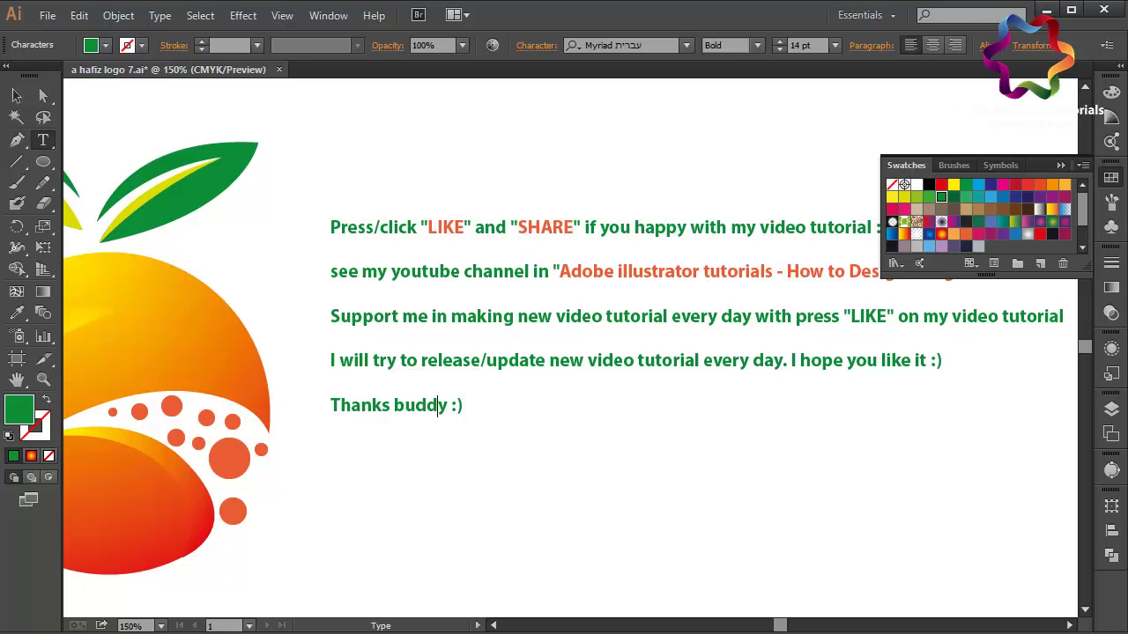
{"action": "key", "text": "Return"}
{"action": "type", "text": "SUB"}
{"action": "type", "text": "SCRIBE "}
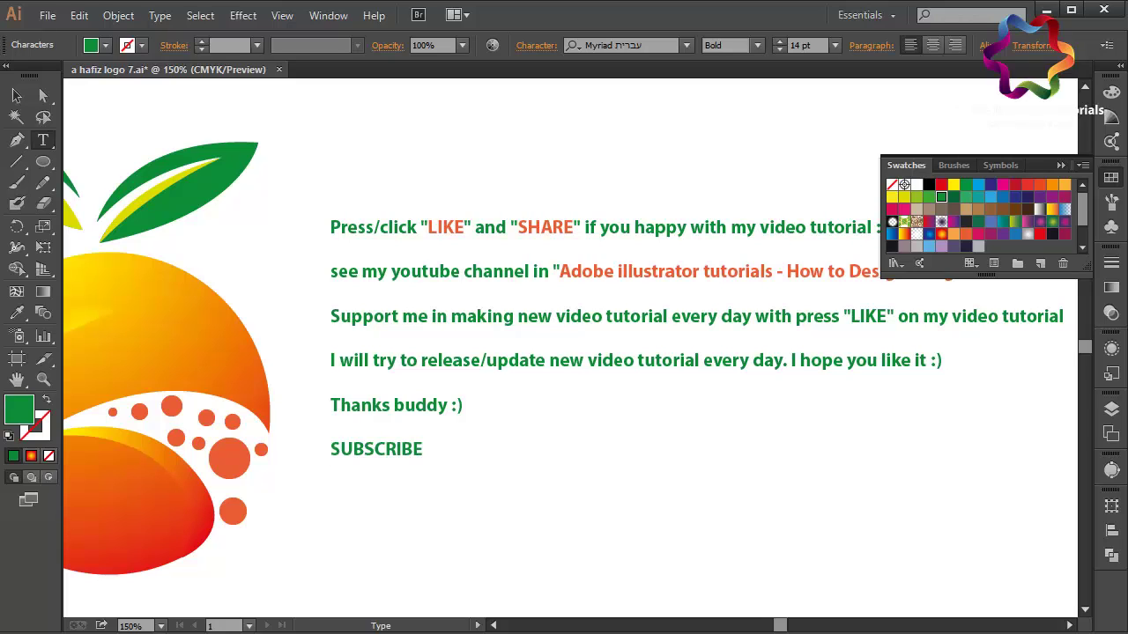
{"action": "type", "text": "to get"}
{"action": "type", "text": " new infor"}
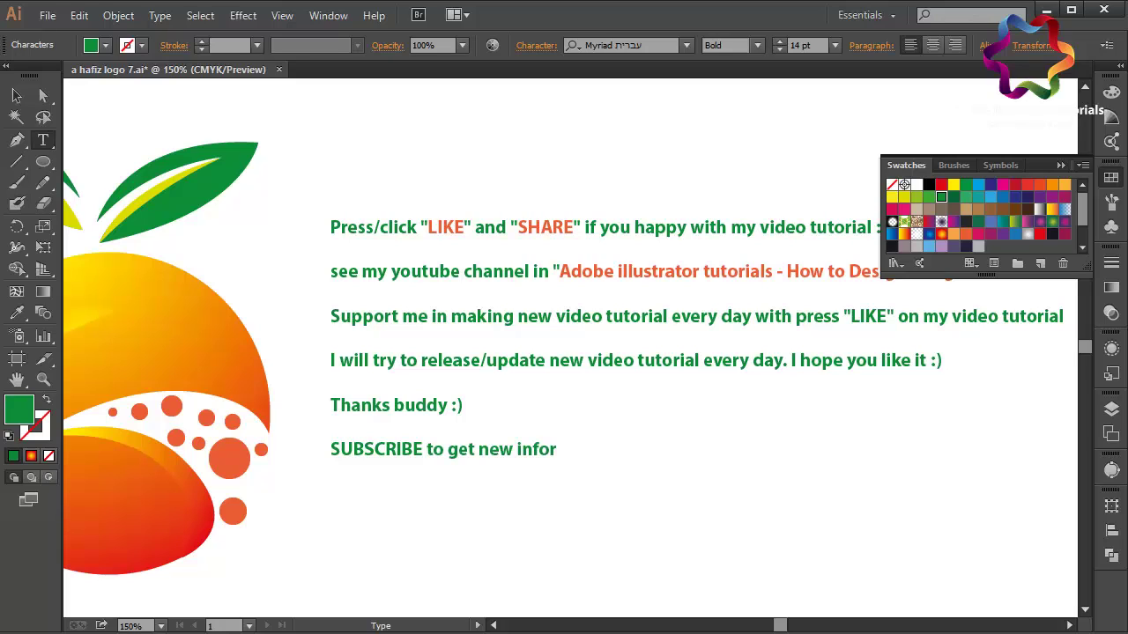
{"action": "type", "text": "mation"}
{"action": "type", "text": " abo"}
{"action": "key", "text": "BackSpace"}
{"action": "key", "text": "BackSpace"}
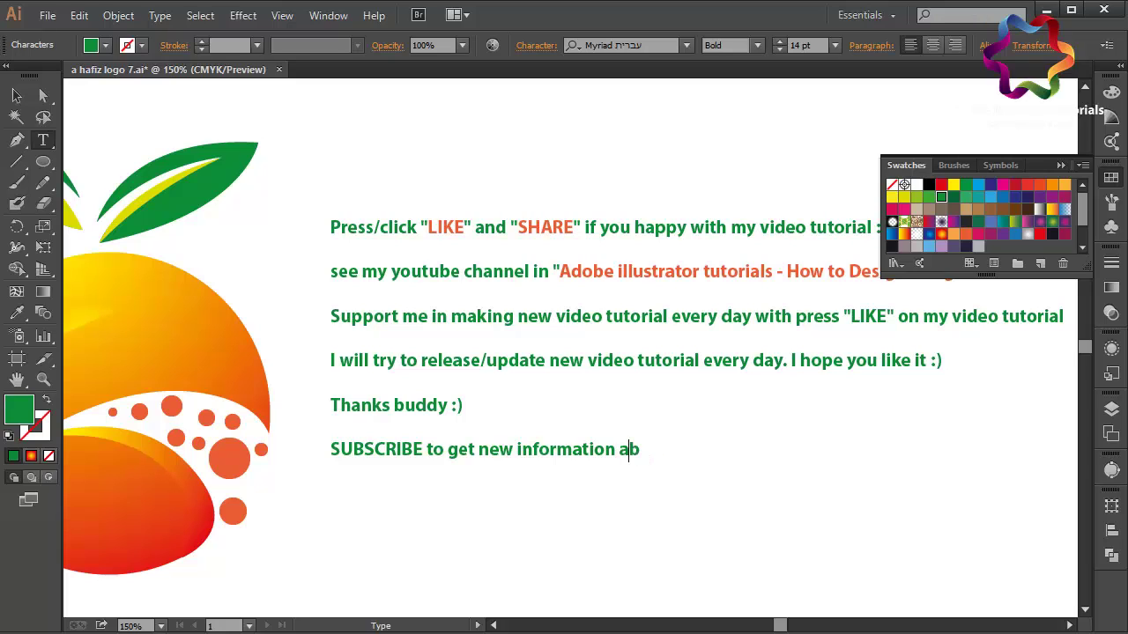
{"action": "key", "text": "BackSpace"}
{"action": "key", "text": "BackSpace"}
{"action": "type", "text": "every I a"}
{"action": "type", "text": "m re"}
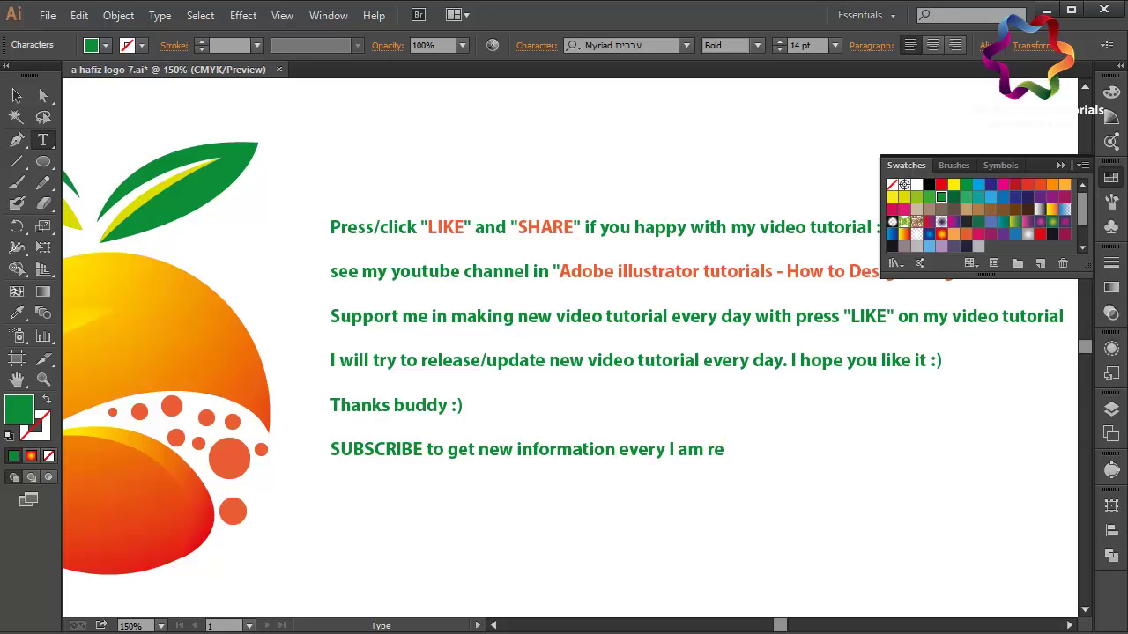
{"action": "type", "text": "lease"}
{"action": "type", "text": "/publi"}
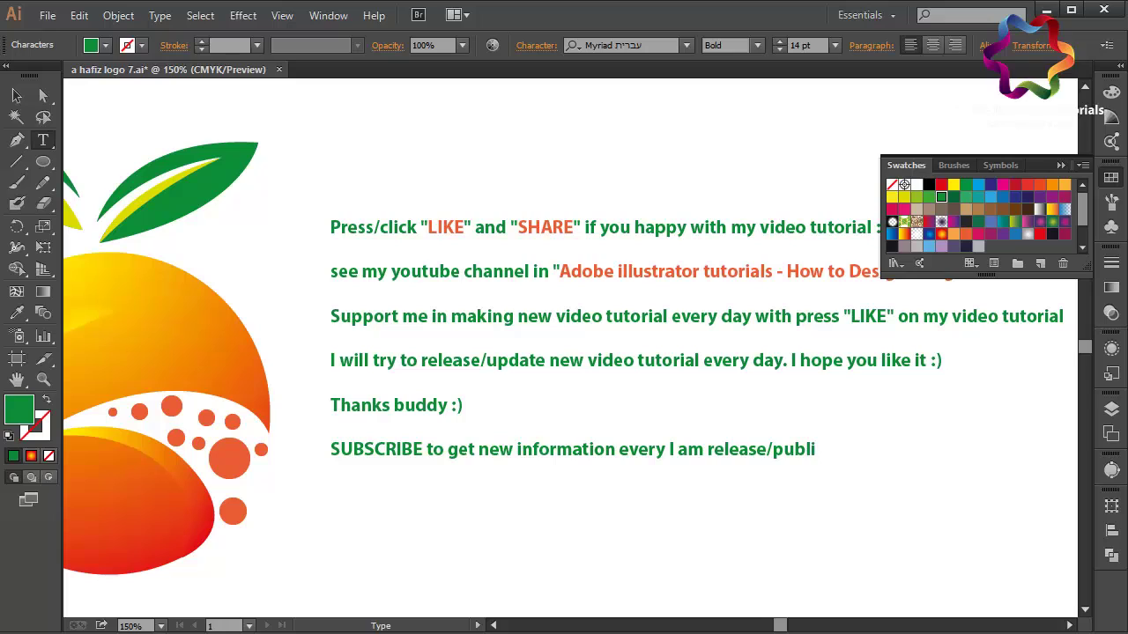
{"action": "type", "text": "ca"}
{"action": "type", "text": "tion"}
{"action": "key", "text": "BackSpace"}
{"action": "key", "text": "BackSpace"}
{"action": "key", "text": "BackSpace"}
{"action": "key", "text": "BackSpace"}
{"action": "key", "text": "BackSpace"}
{"action": "type", "text": "publ"}
{"action": "type", "text": "ish a v"}
{"action": "type", "text": "ideo tuto"}
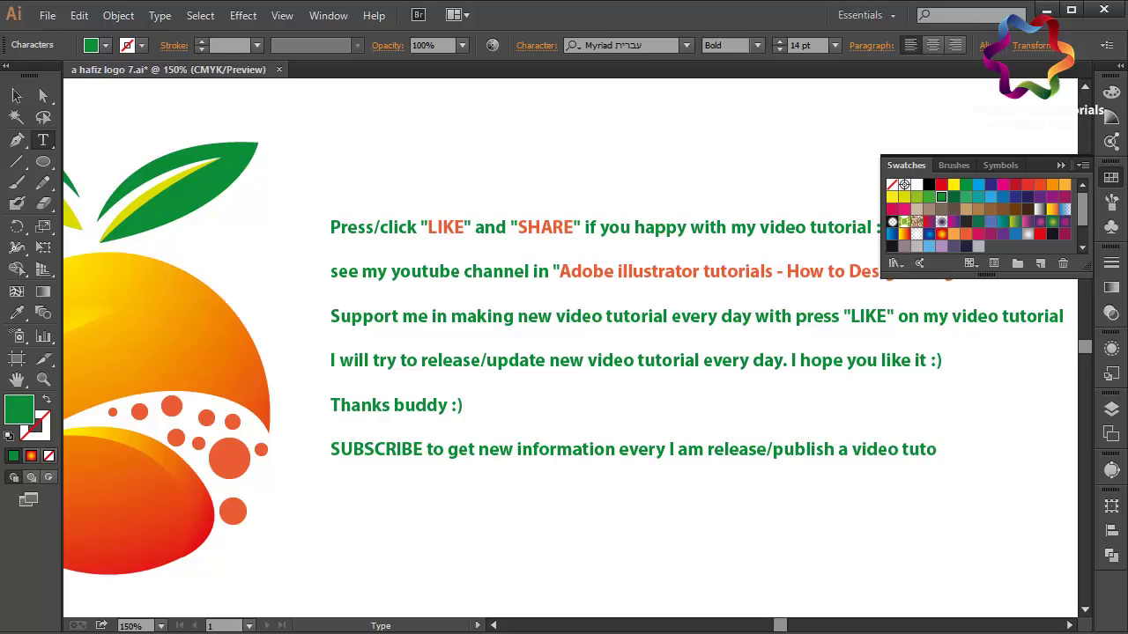
{"action": "type", "text": "rial eve"}
{"action": "type", "text": "ry day"}
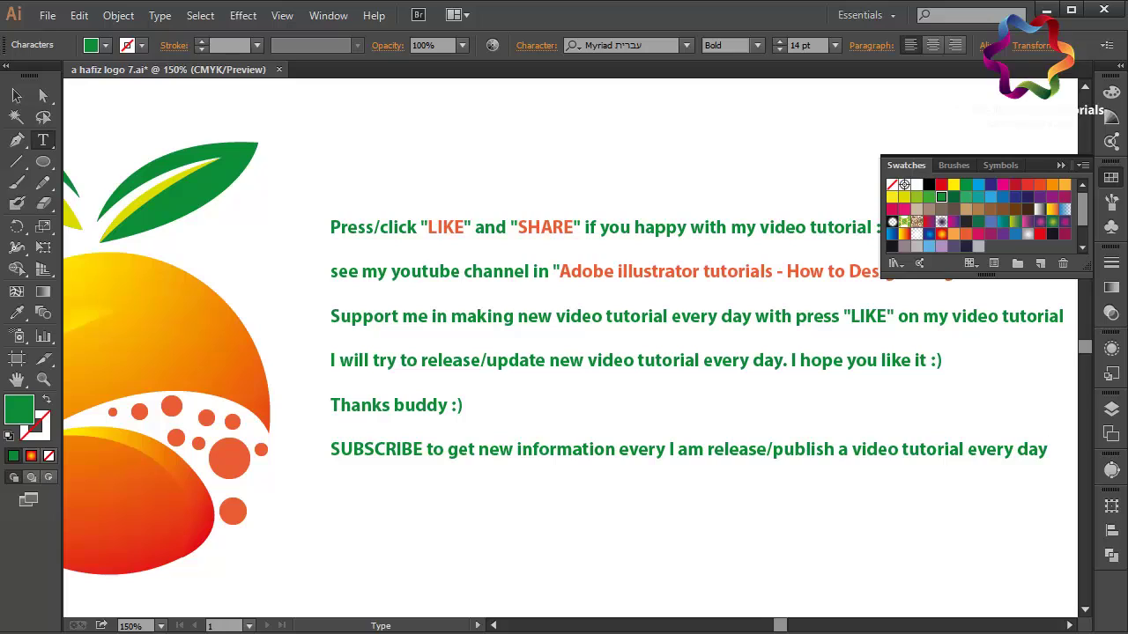
{"action": "type", "text": " or"}
{"action": "type", "text": " every I am"}
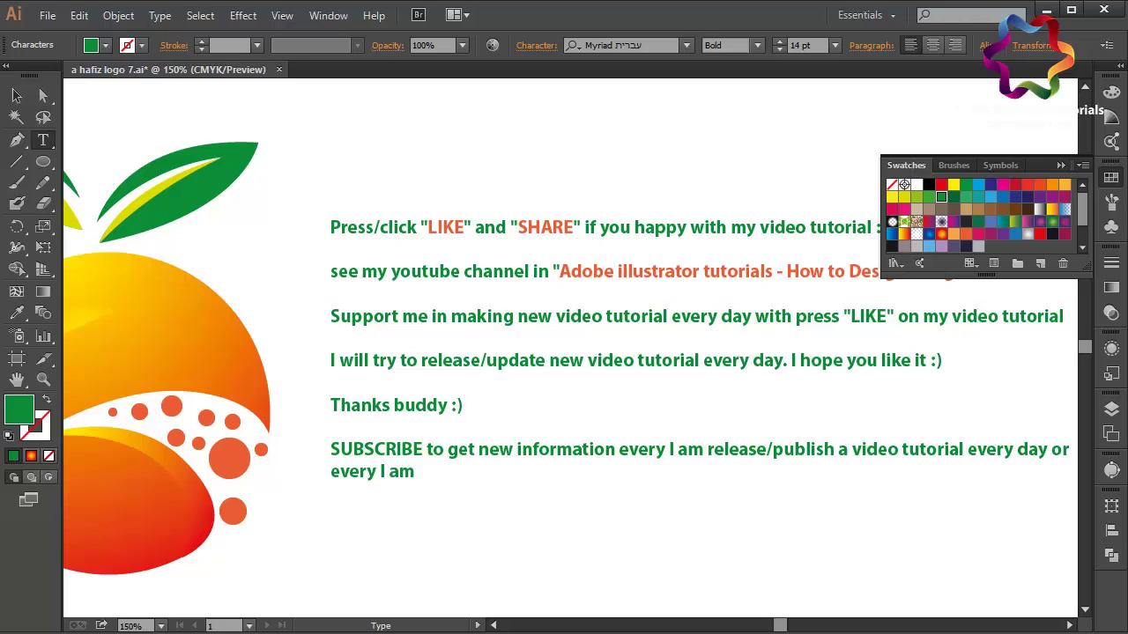
{"action": "type", "text": " rele"}
{"action": "type", "text": "ase new vd"}
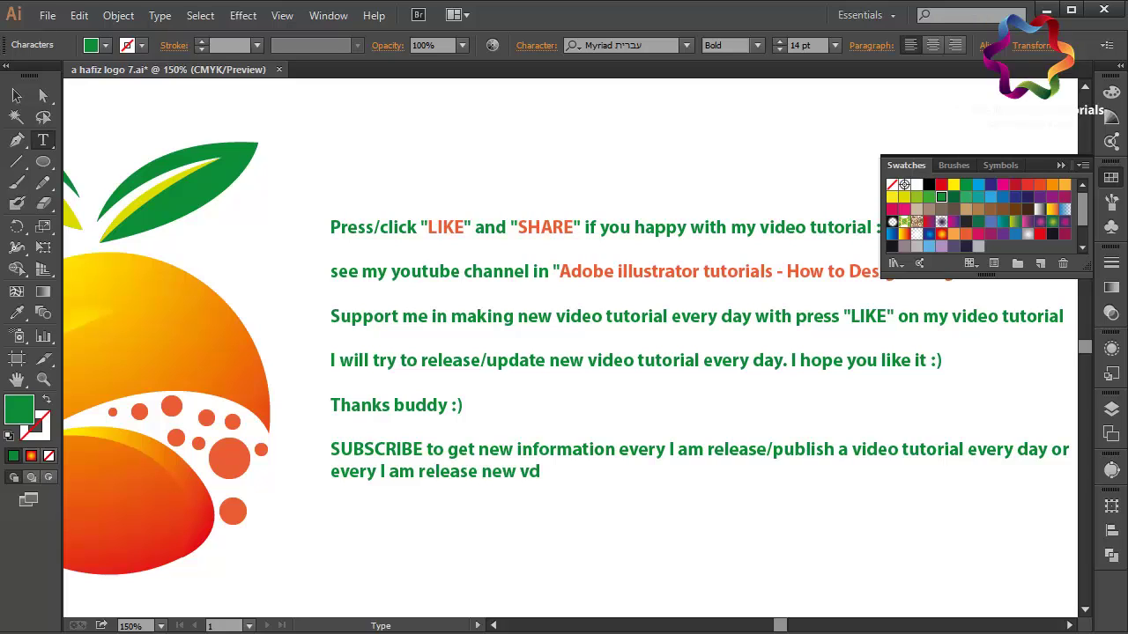
{"action": "key", "text": "BackSpace"}
{"action": "type", "text": "ideo tuto"}
{"action": "type", "text": "rial"}
Add a 'Best Regards' sign-off with the author's name and a 'My skype :' line giving the Skype ID
{"action": "key", "text": "Return"}
{"action": "type", "text": "than"}
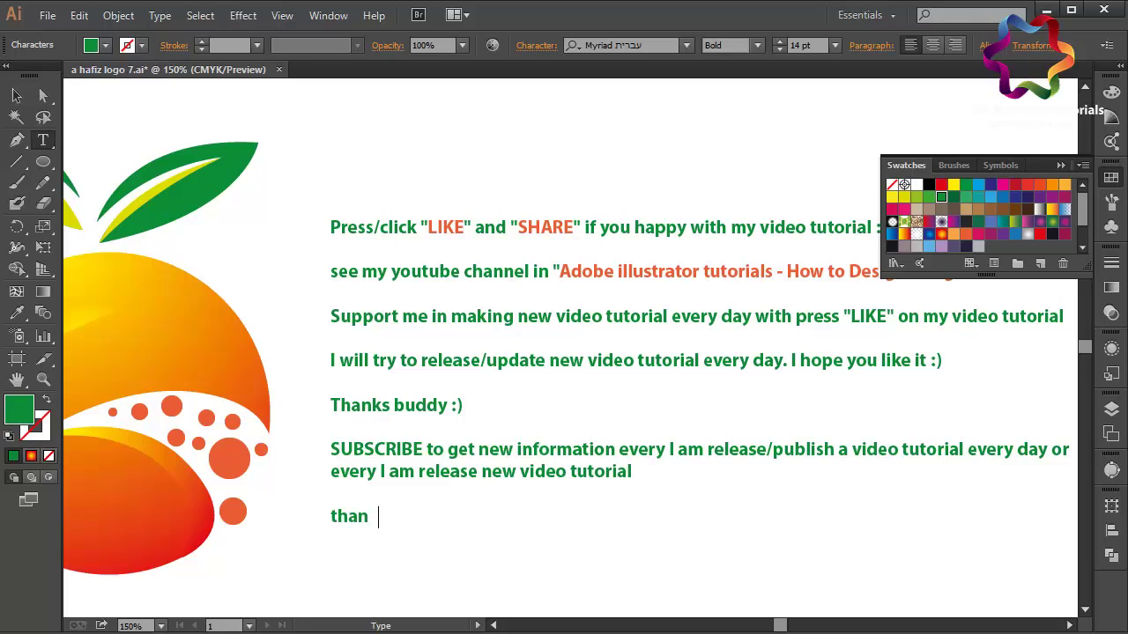
{"action": "type", "text": "ks"}
{"action": "key", "text": "BackSpace"}
{"action": "key", "text": "BackSpace"}
{"action": "key", "text": "BackSpace"}
{"action": "key", "text": "BackSpace"}
{"action": "key", "text": "BackSpace"}
{"action": "key", "text": "BackSpace"}
{"action": "type", "text": "Best Reg"}
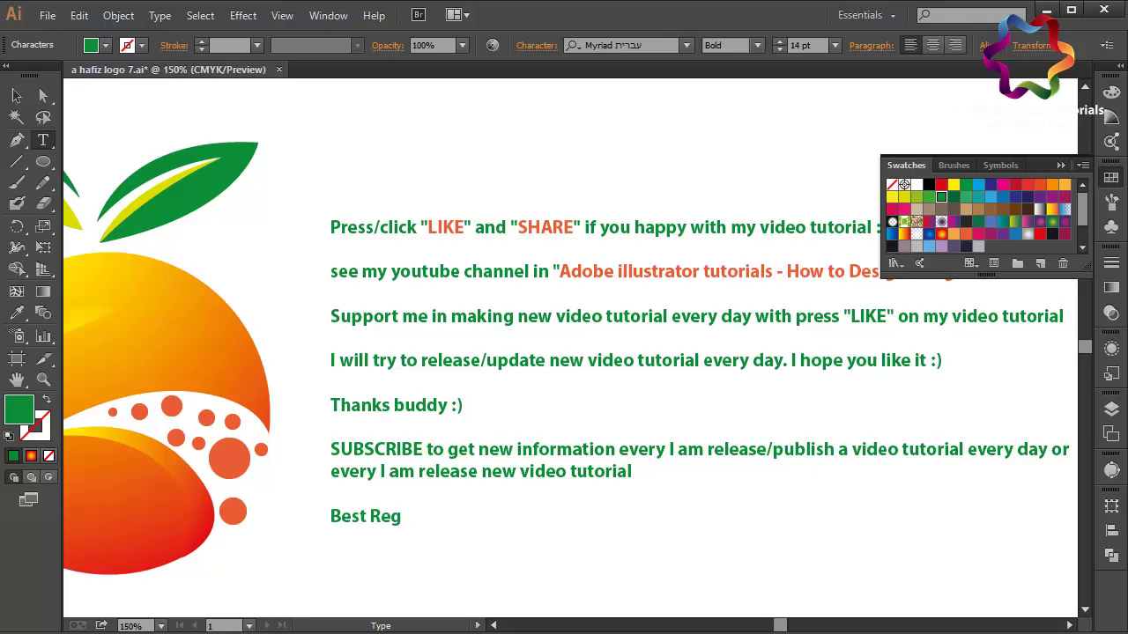
{"action": "type", "text": "ards"}
{"action": "key", "text": "BackSpace"}
{"action": "key", "text": "Return"}
{"action": "type", "text": "Hafid"}
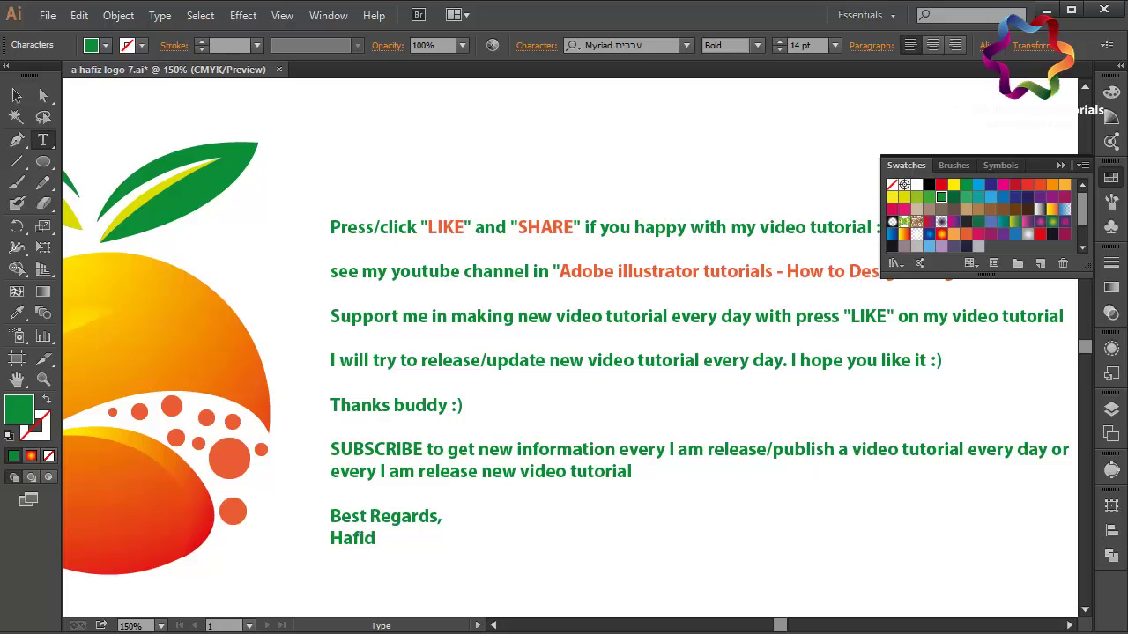
{"action": "type", "text": " Tri"}
{"action": "type", "text": "handoko/Ha"}
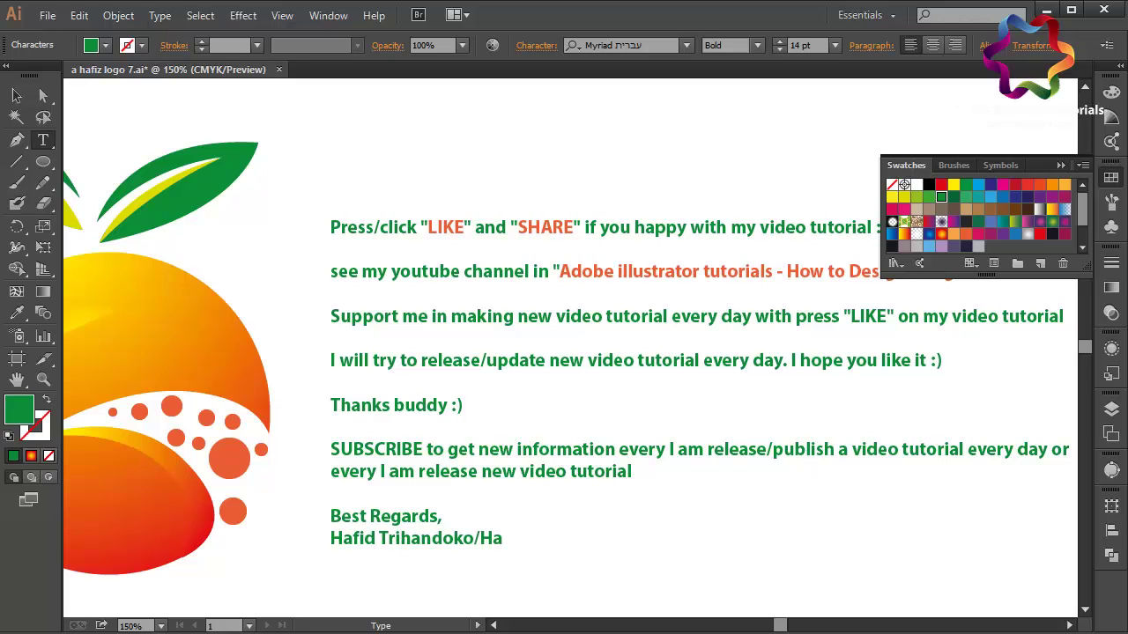
{"action": "type", "text": "u"}
{"action": "key", "text": "BackSpace"}
{"action": "type", "text": "fiz"}
{"action": "type", "text": " Tri Hando"}
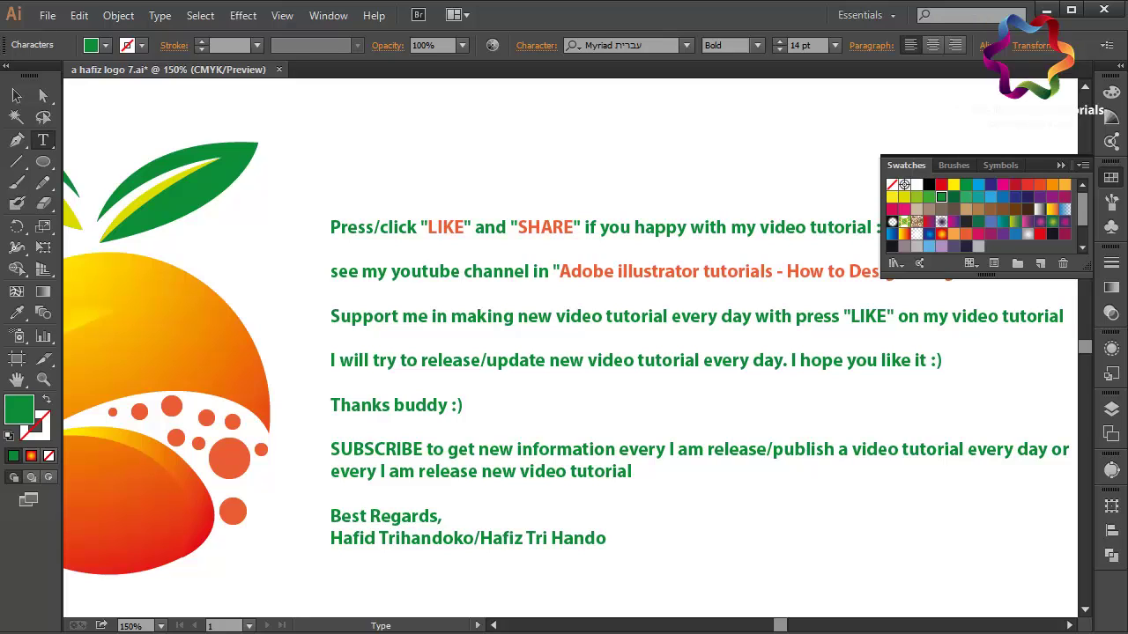
{"action": "type", "text": "ko"}
{"action": "key", "text": "Return"}
{"action": "type", "text": "My sk"}
{"action": "type", "text": "ype : h"}
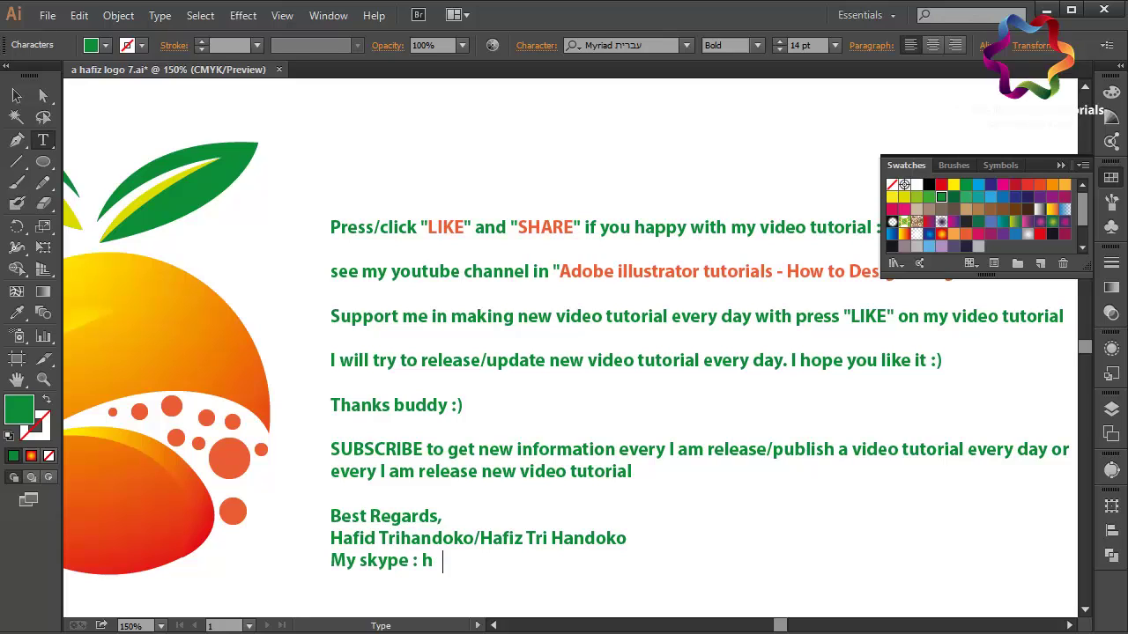
{"action": "type", "text": "afiz-odesk"}
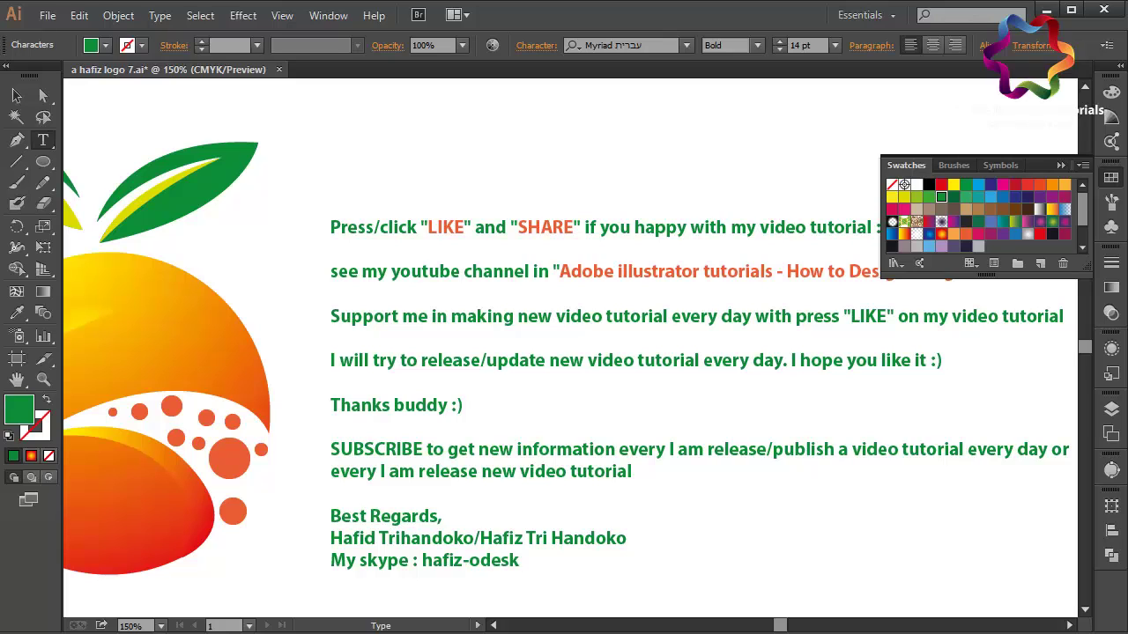
{"action": "type", "text": "-designers"}
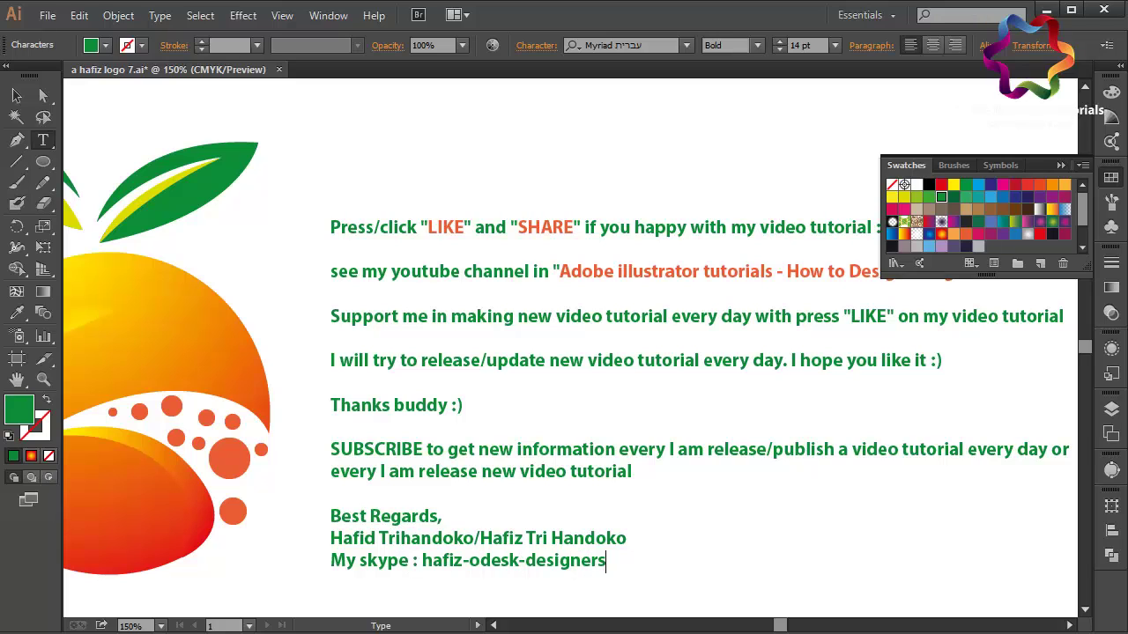
{"action": "key", "text": "Escape"}
Save the document over the existing 'a hafiz logo 7.ai', confirming the replacement
{"action": "key", "text": "ctrl+shift+a"}
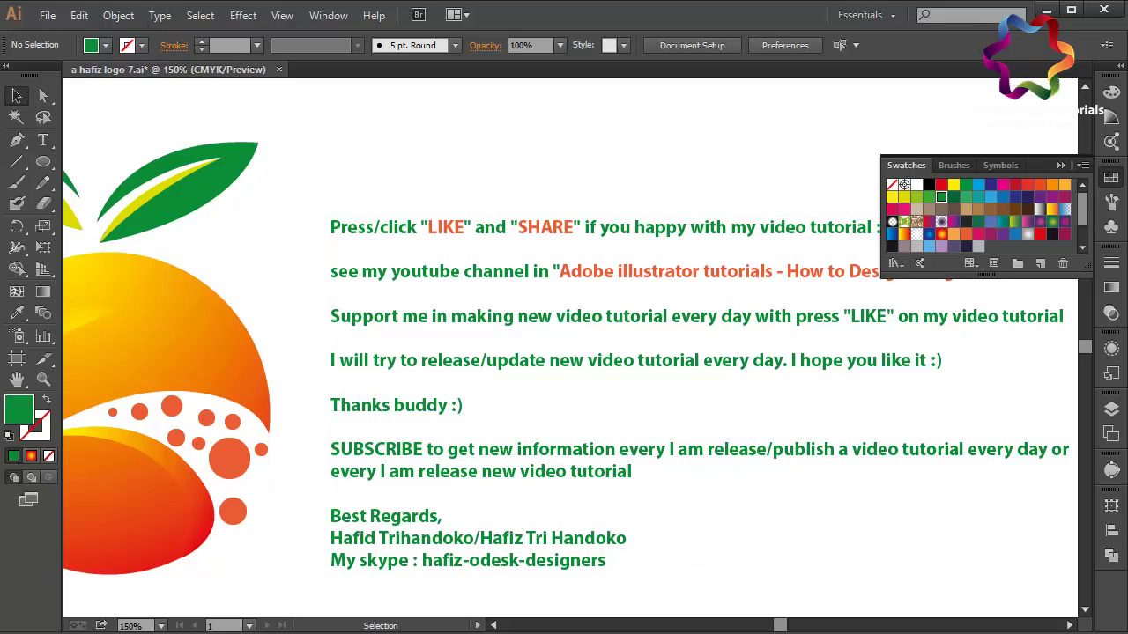
{"action": "left_click", "coordinate": [47, 15]}
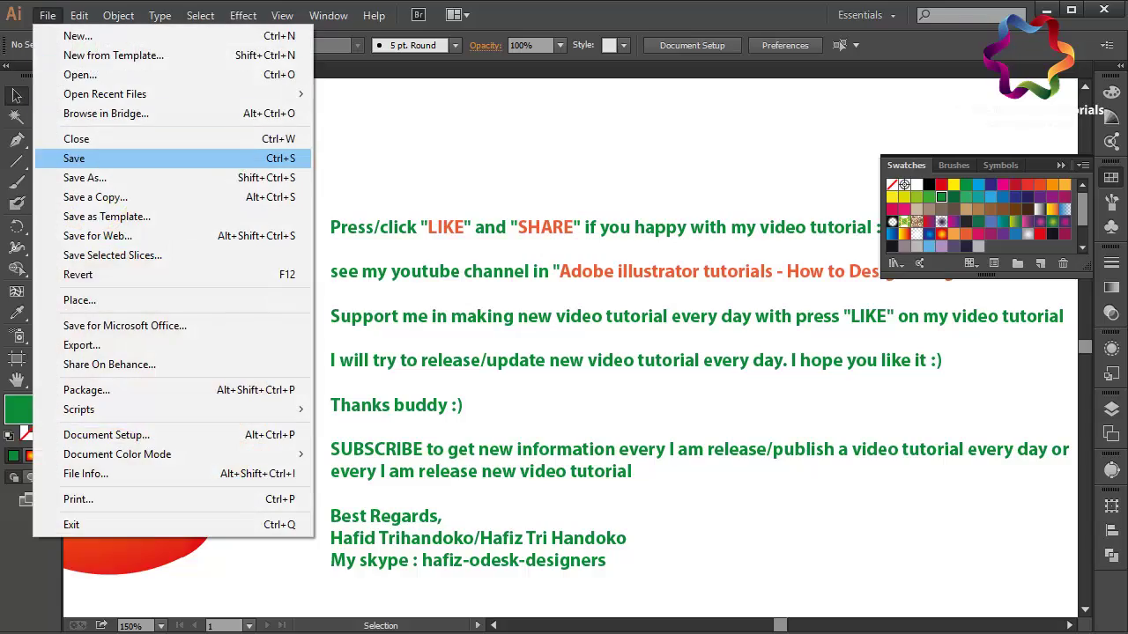
{"action": "key", "text": "Return"}
{"action": "key", "text": "Return"}
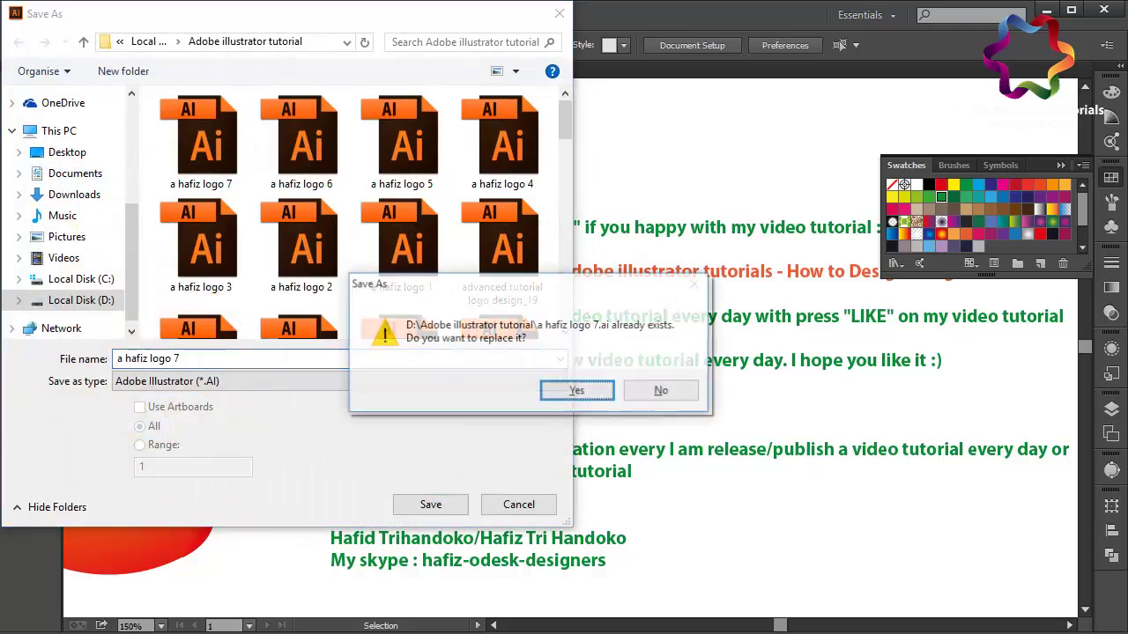
{"action": "key", "text": "Return"}
{"action": "key", "text": "Return"}
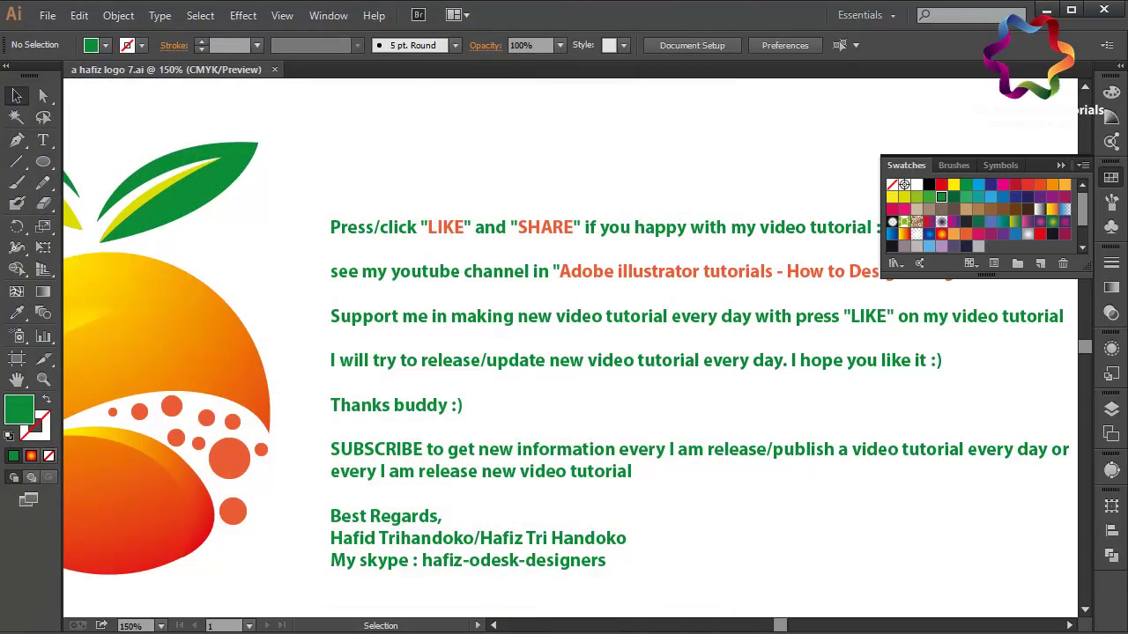